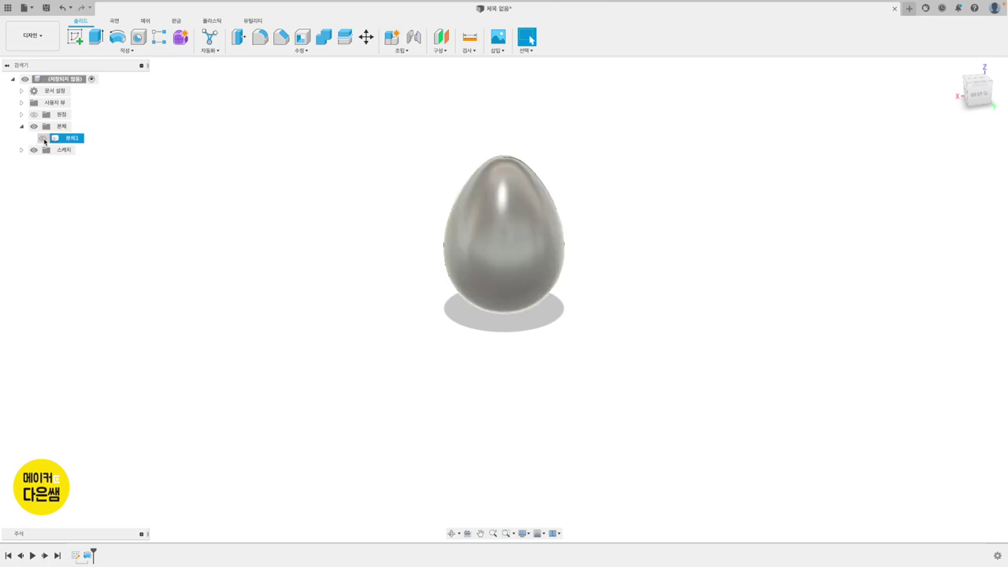
Step: Toggle the finished egg body's visibility off and on twice to show off the model
click(42, 138)
click(42, 139)
click(42, 138)
click(43, 139)
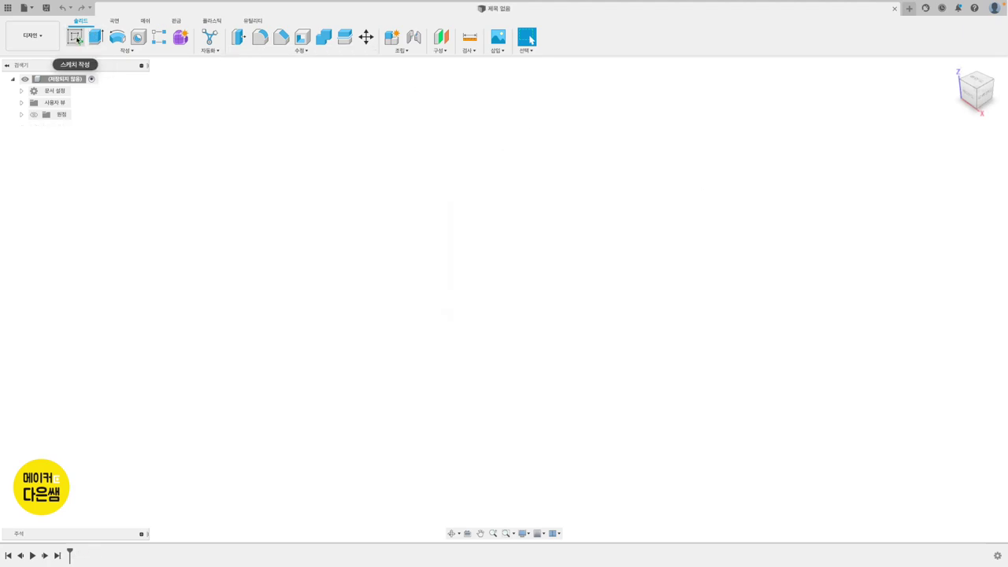
Step: Start a sketch on the front XZ plane and draw a vertical line up from the origin
click(74, 36)
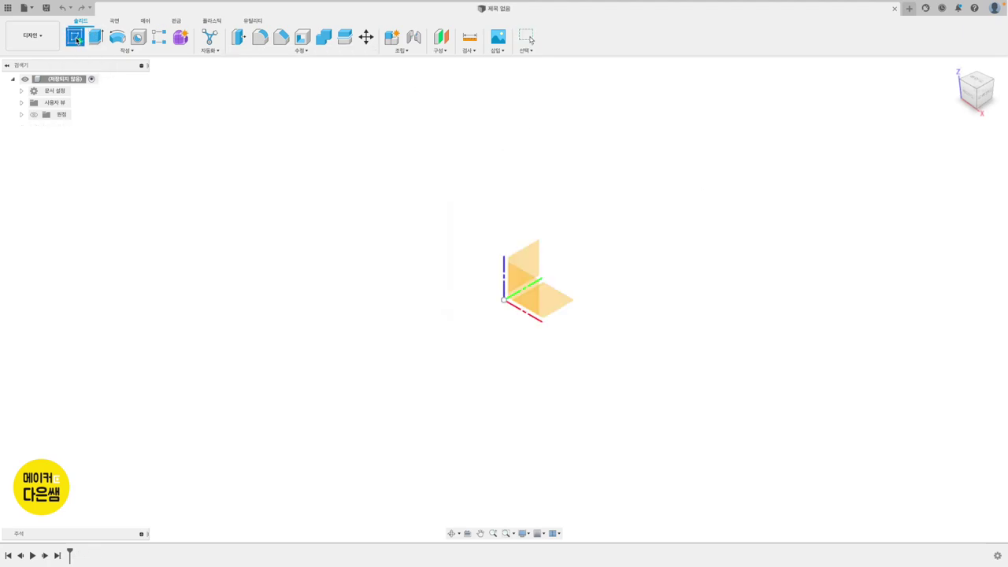
click(511, 283)
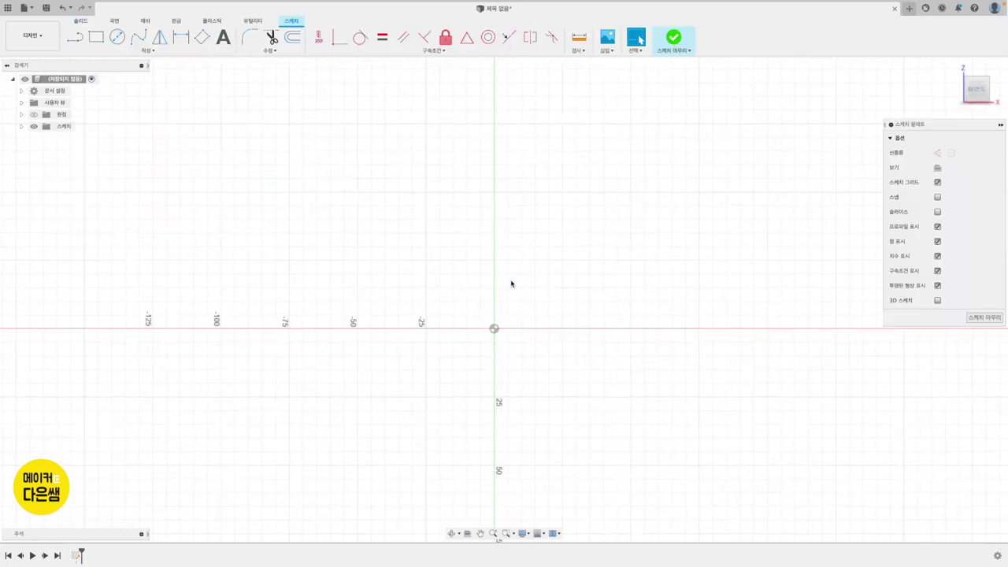
click(75, 37)
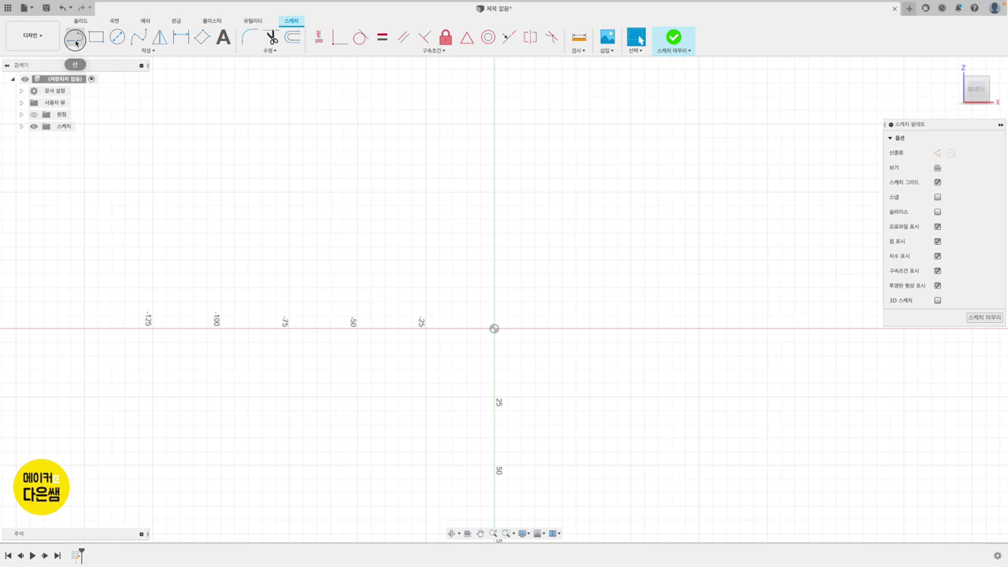
click(494, 328)
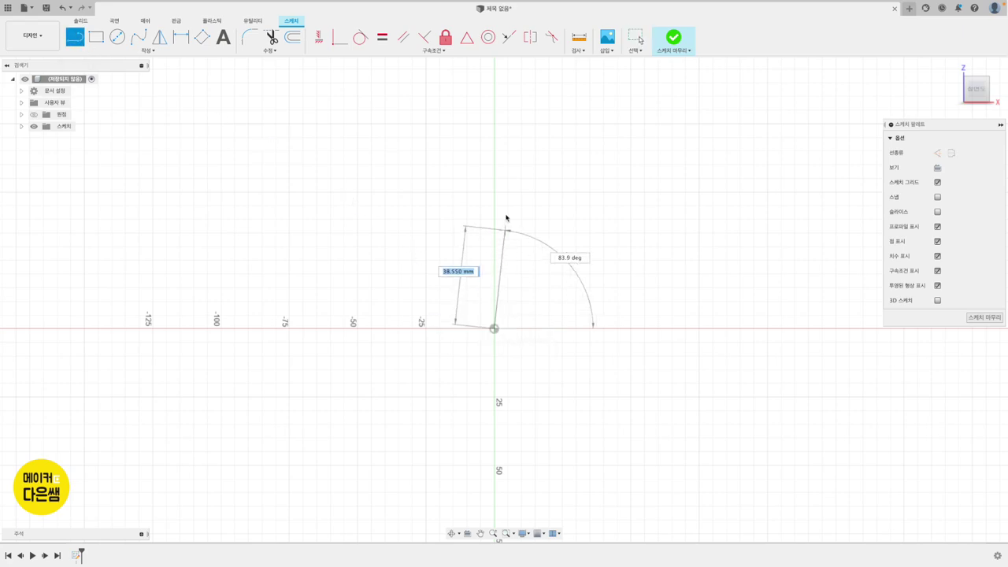
click(493, 172)
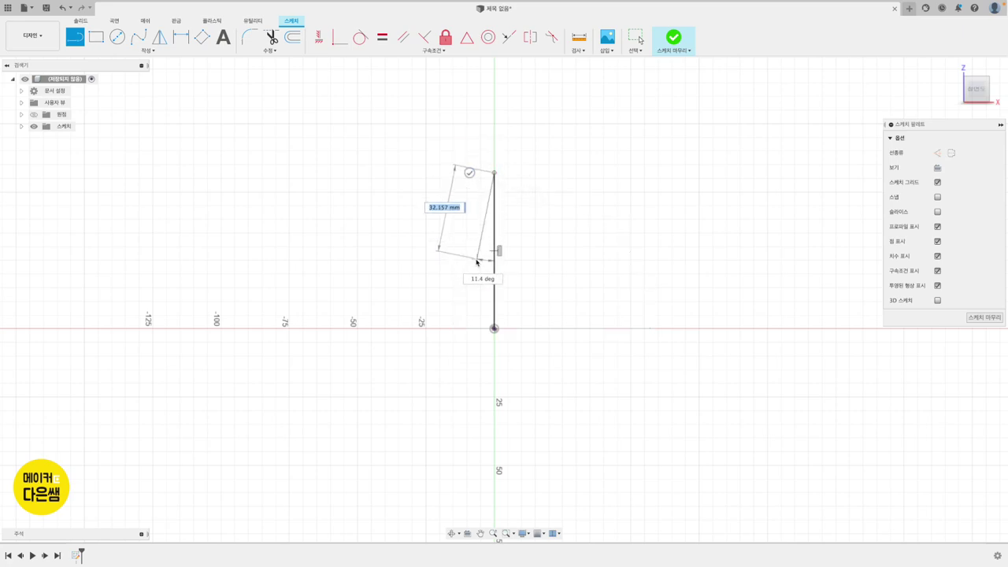
key(Escape)
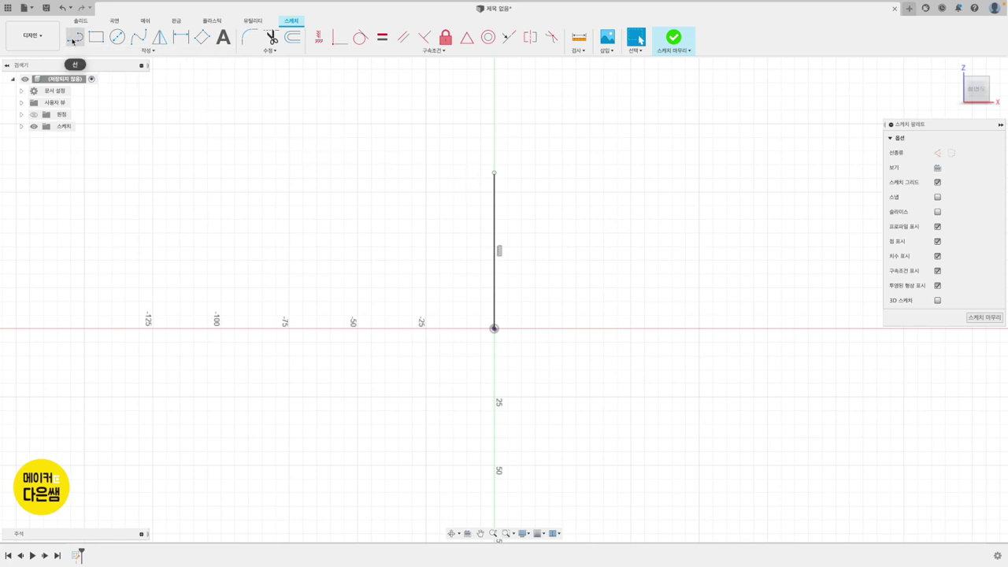
Step: Draw a short horizontal line branching left from the vertical line
click(75, 37)
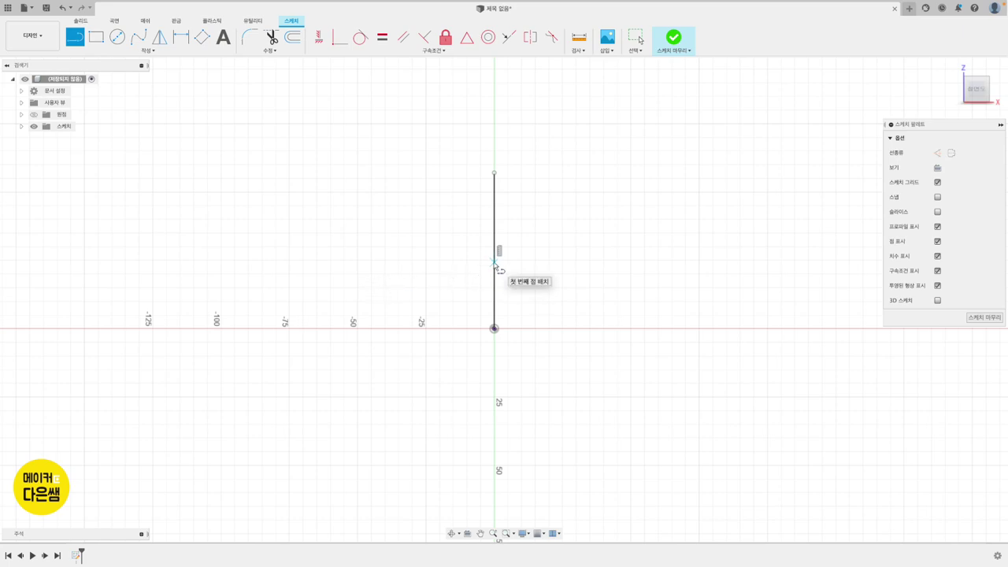
drag(495, 263, 451, 262)
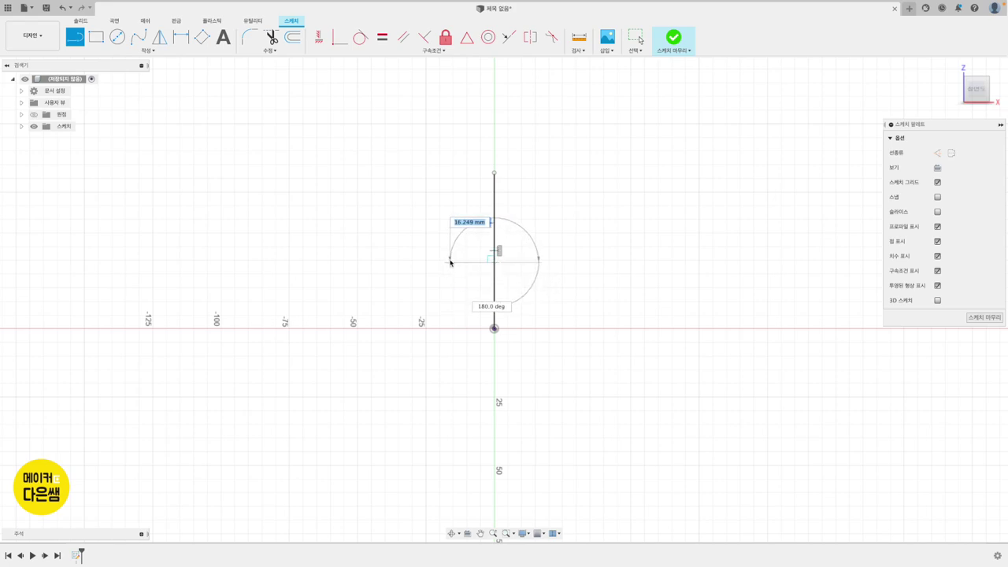
click(448, 262)
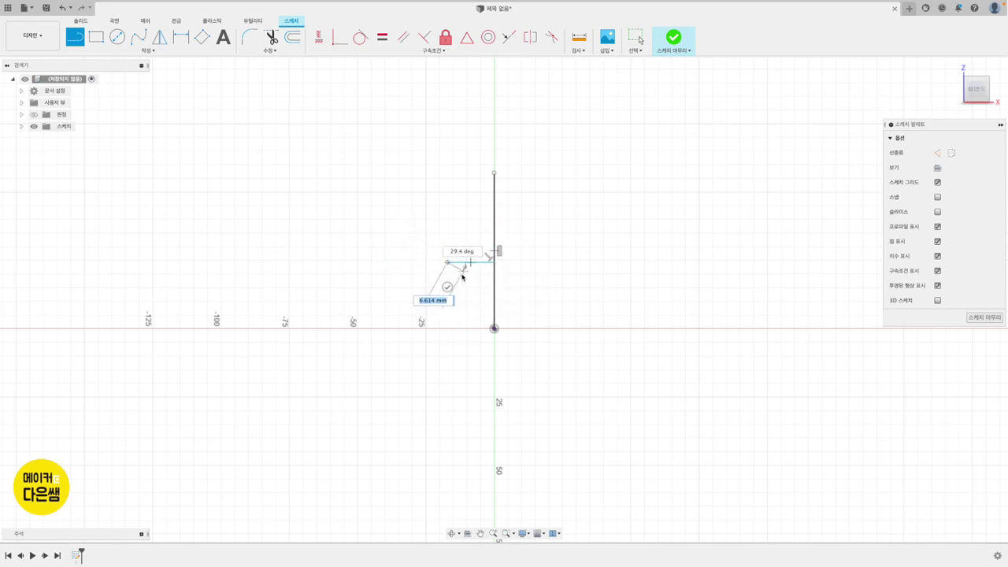
key(Escape)
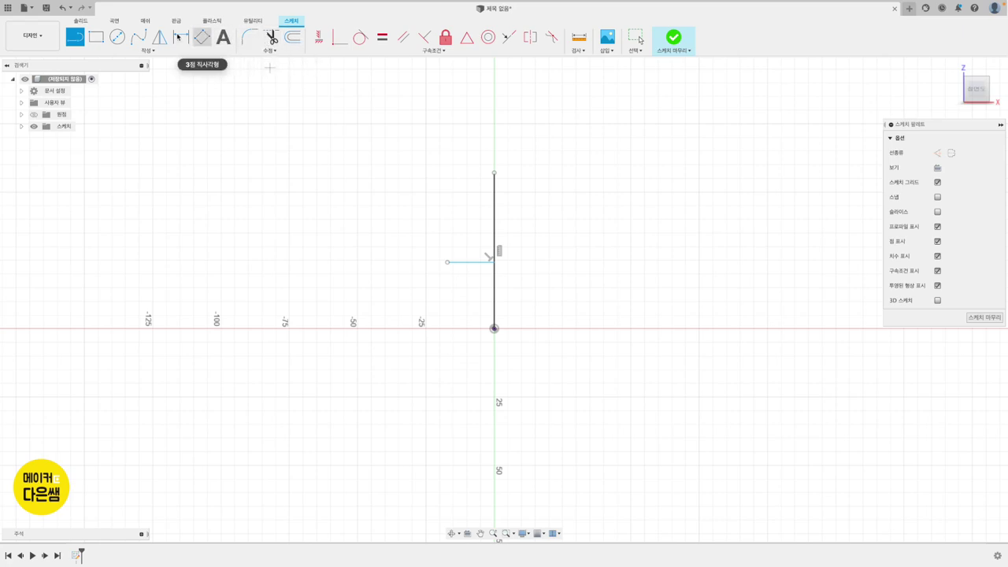
Step: Dimension the vertical line to 60 mm and the horizontal line to 22 mm
click(178, 36)
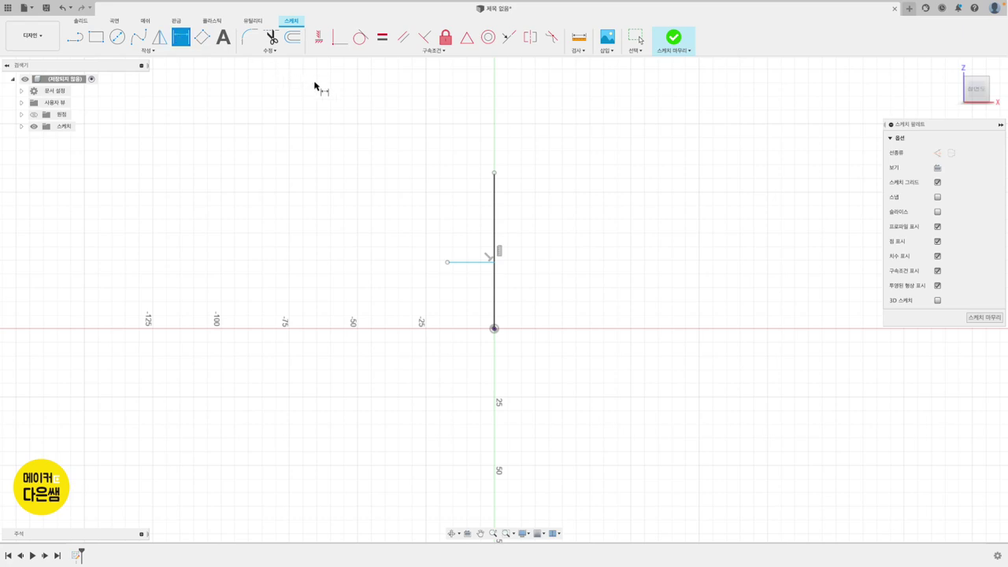
click(492, 197)
click(538, 233)
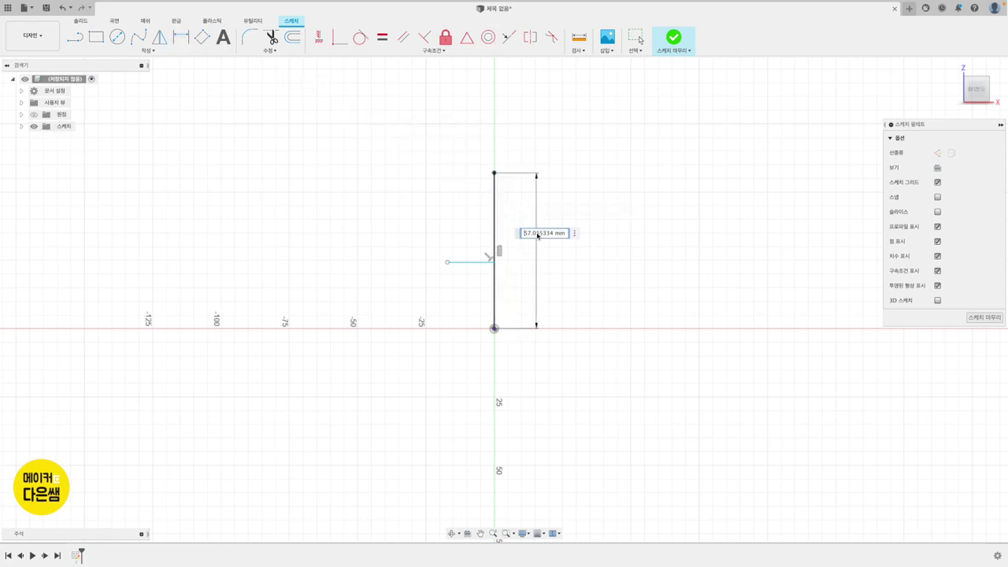
text(60)
key(Return)
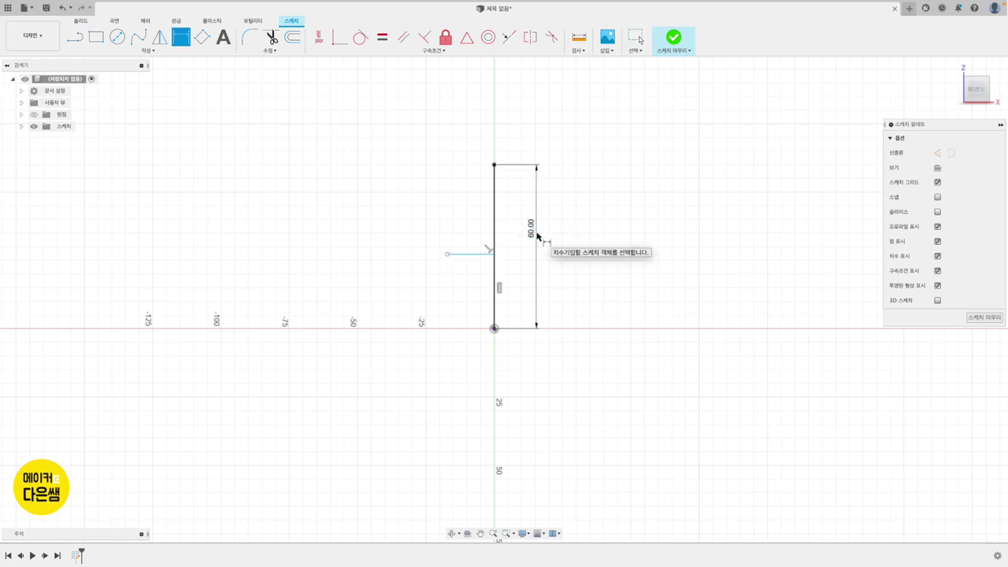
click(475, 254)
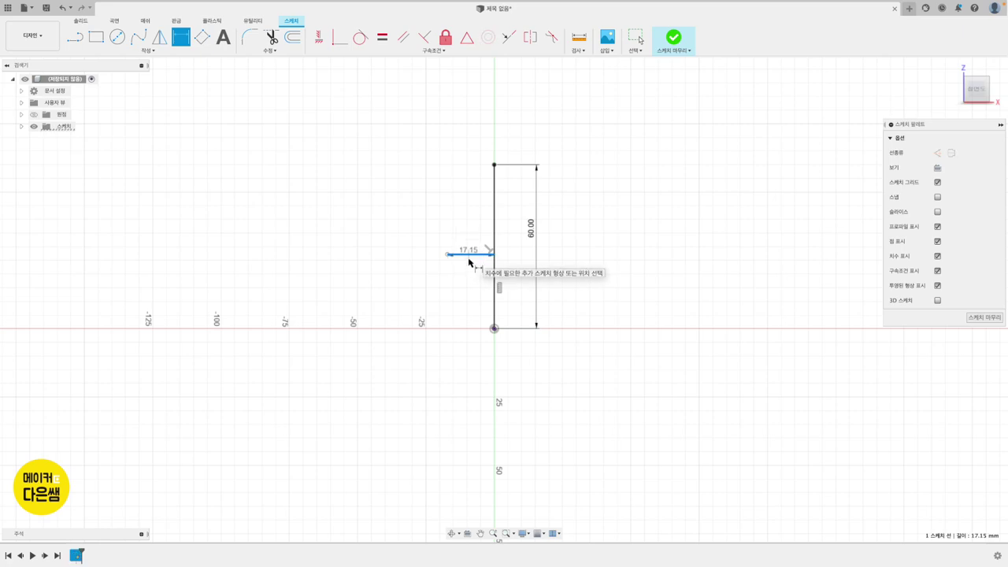
click(467, 277)
text(22)
key(Return)
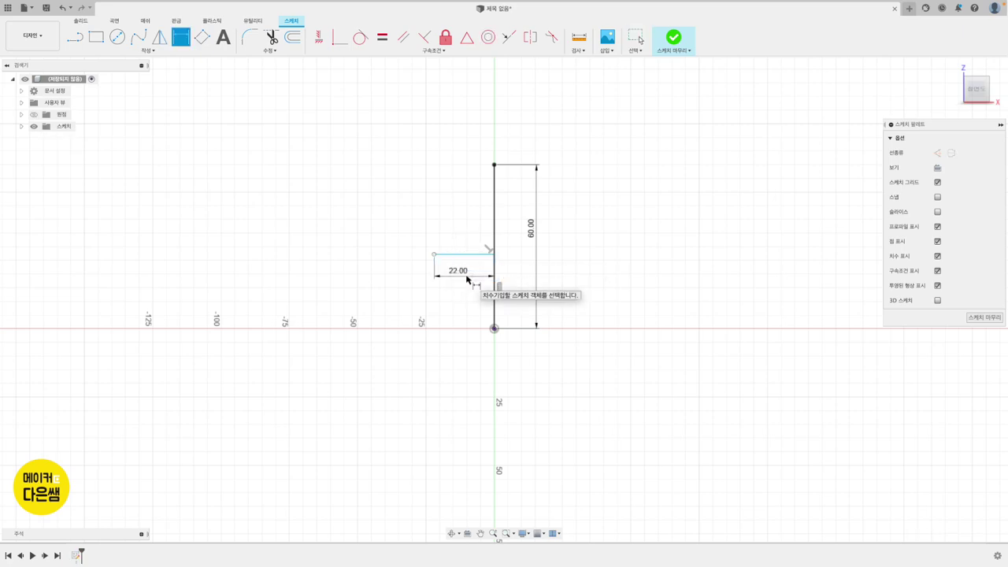
Step: Set the horizontal line's height above the origin to 27 mm
key(Escape)
click(468, 254)
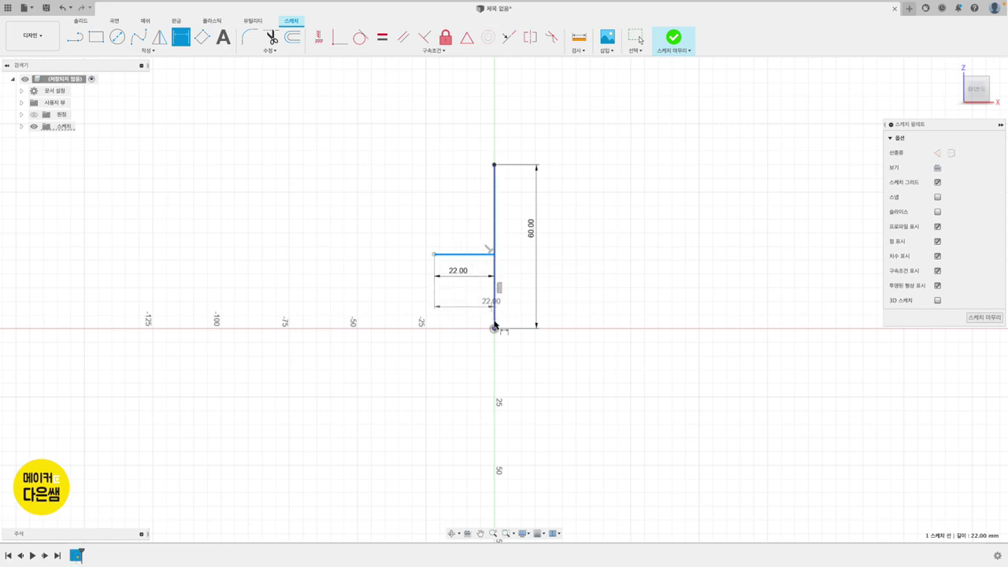
click(494, 329)
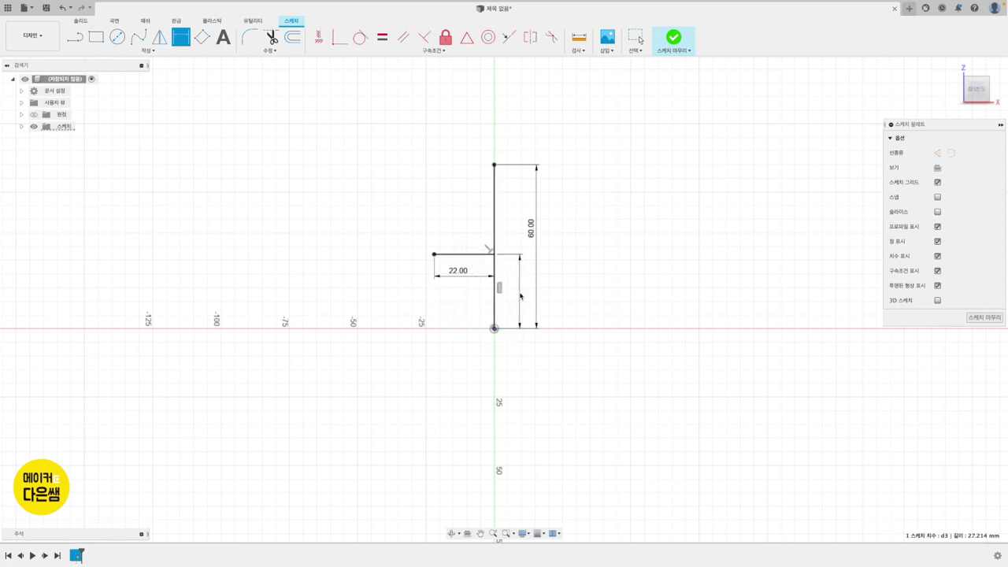
click(520, 293)
text(27)
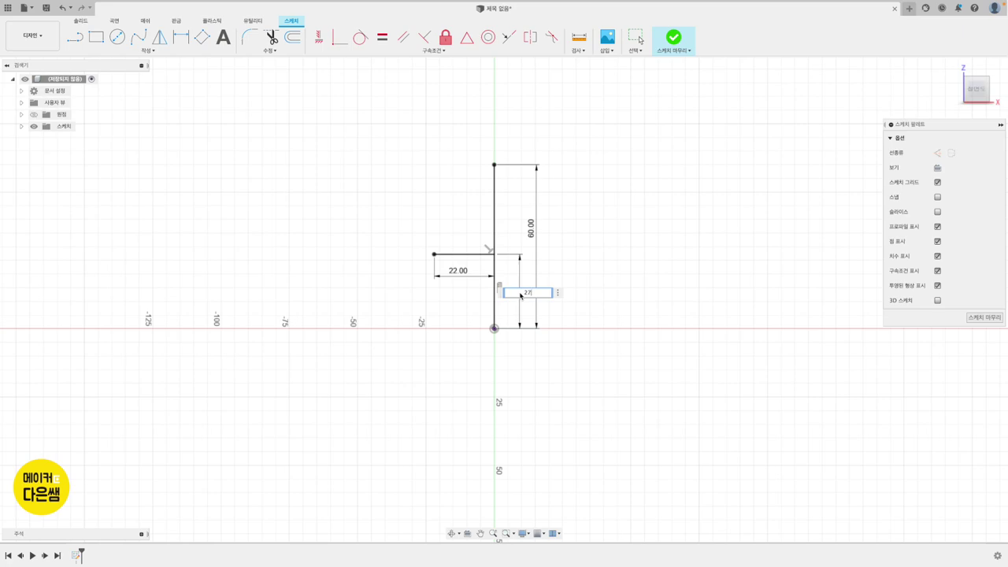
key(Return)
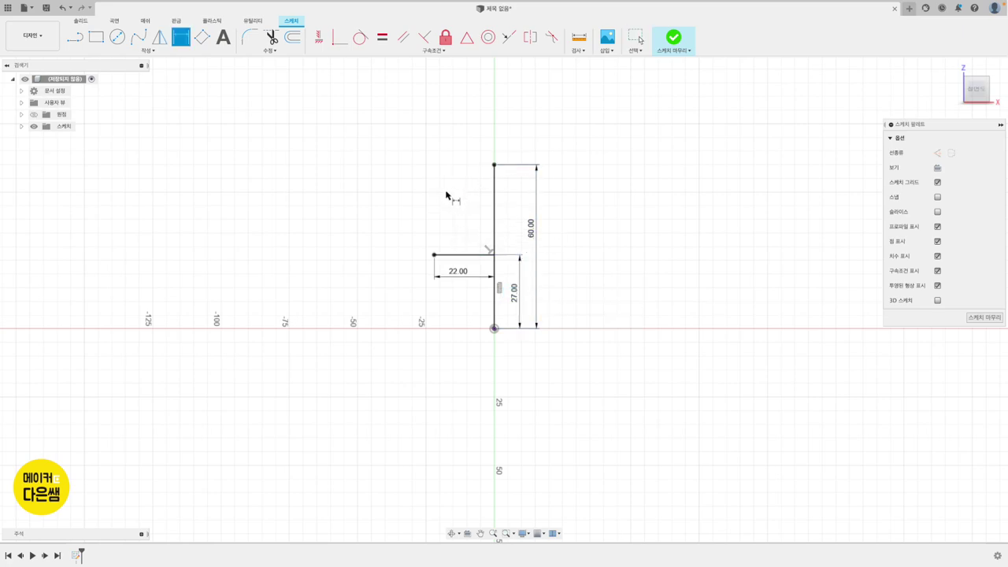
key(Escape)
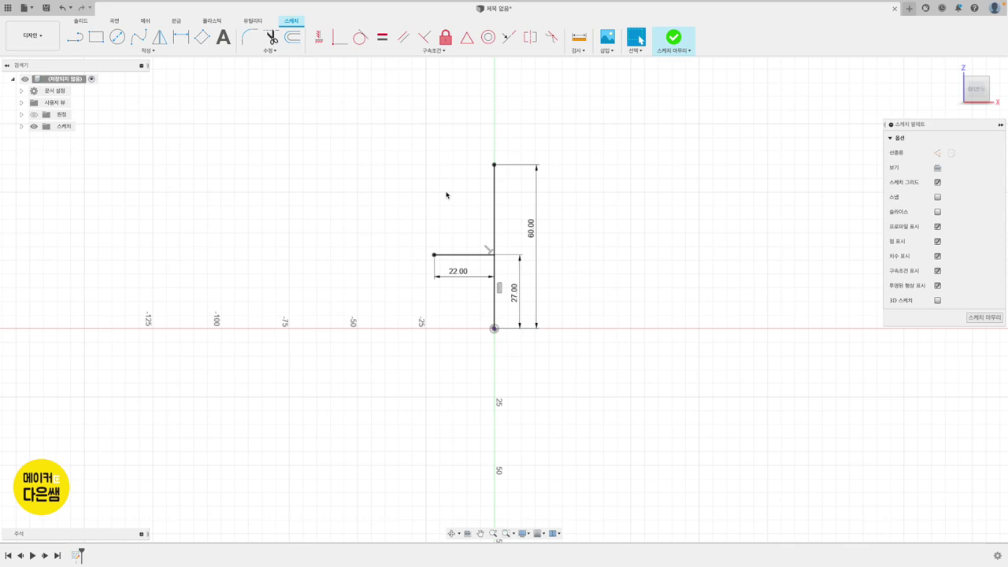
click(139, 39)
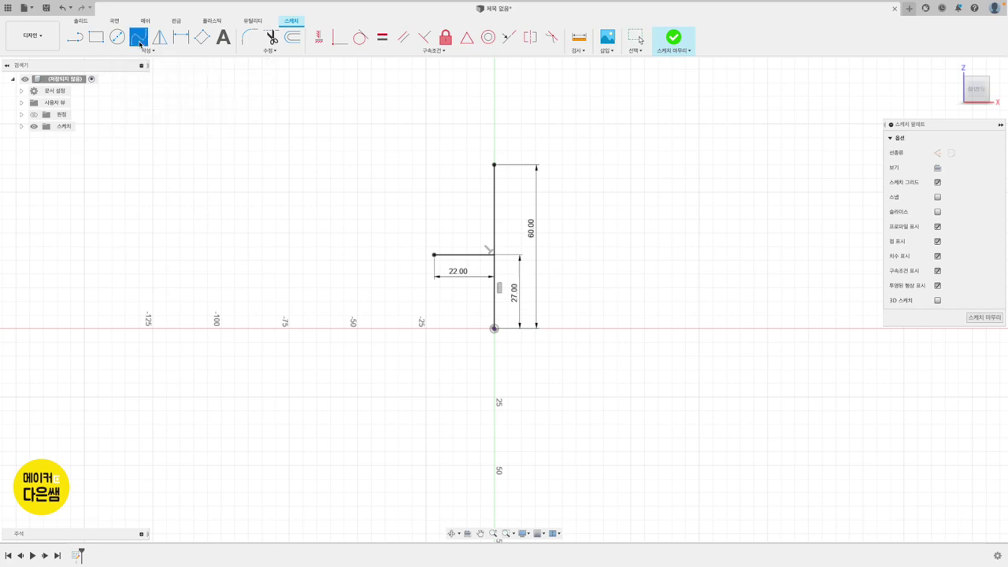
Step: Draw a fit-point spline from the vertical line's top through the 22 mm line's end to the origin
click(493, 165)
click(463, 179)
click(440, 216)
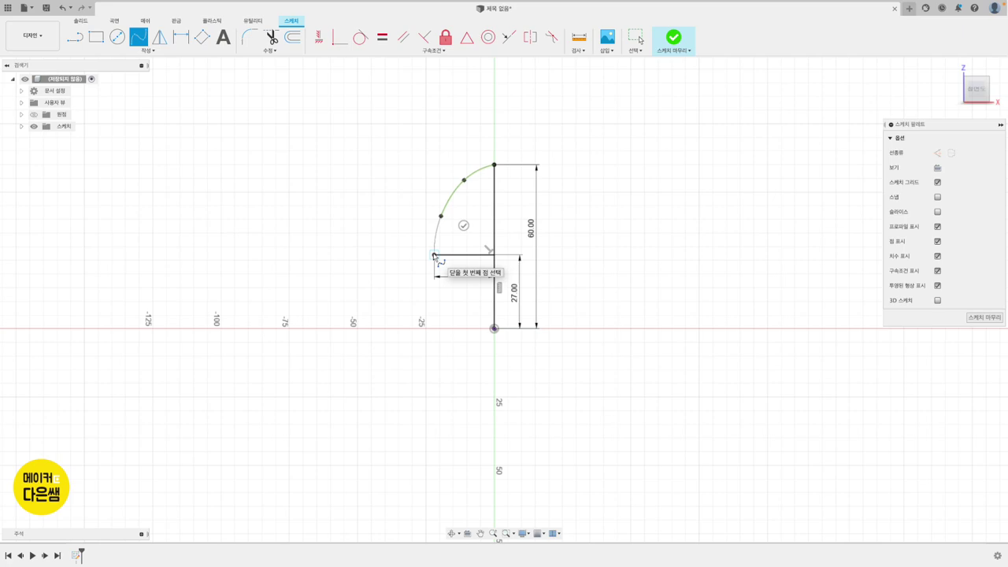
click(434, 255)
click(450, 303)
click(474, 322)
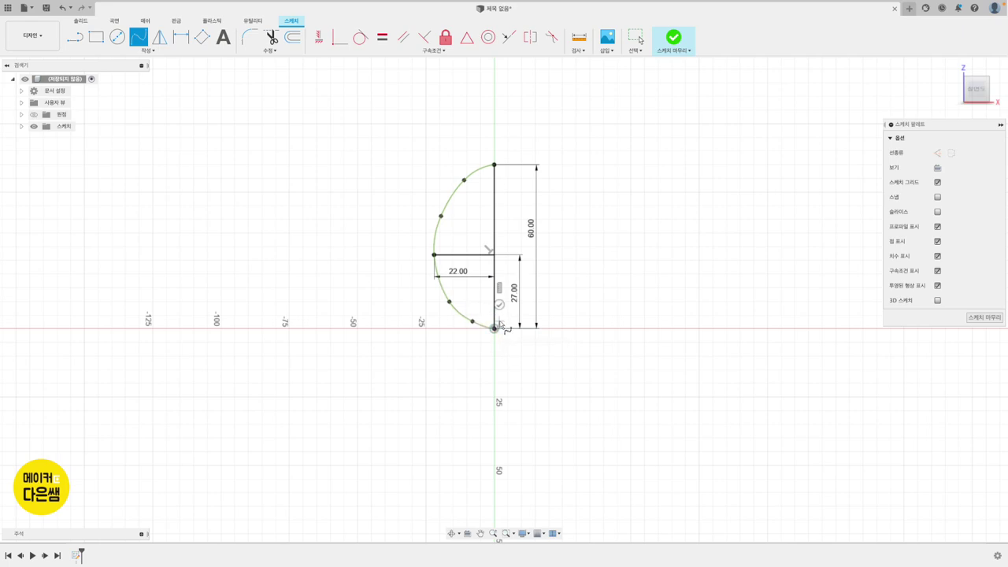
click(498, 304)
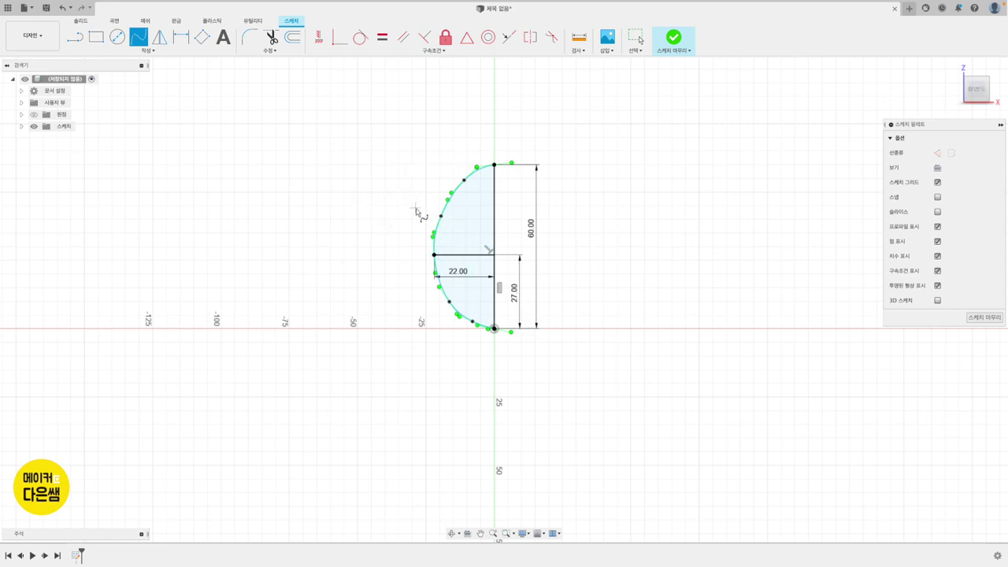
key(Escape)
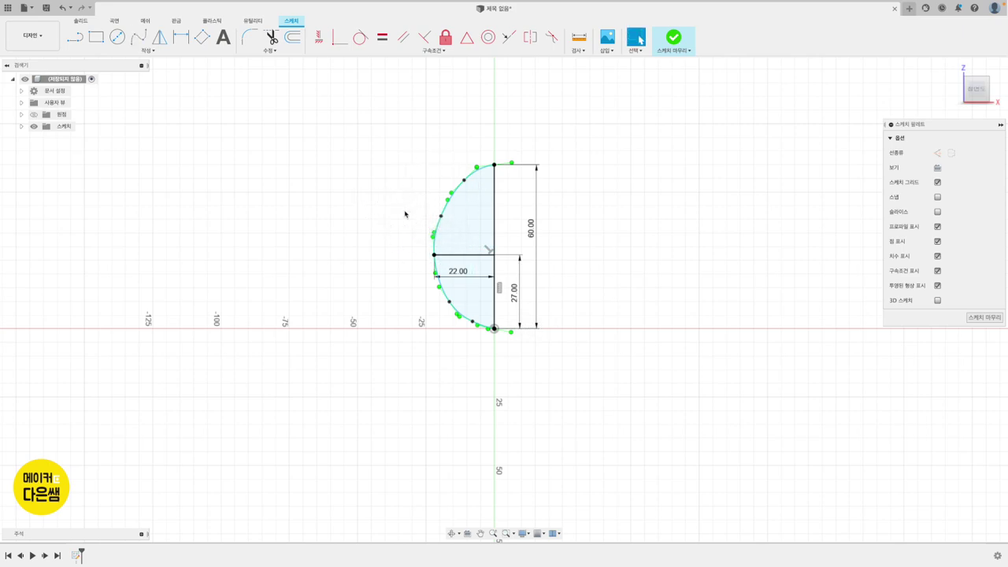
Step: Nudge the upper spline fit points and try reshaping the lower curve, undoing the distortion
click(464, 181)
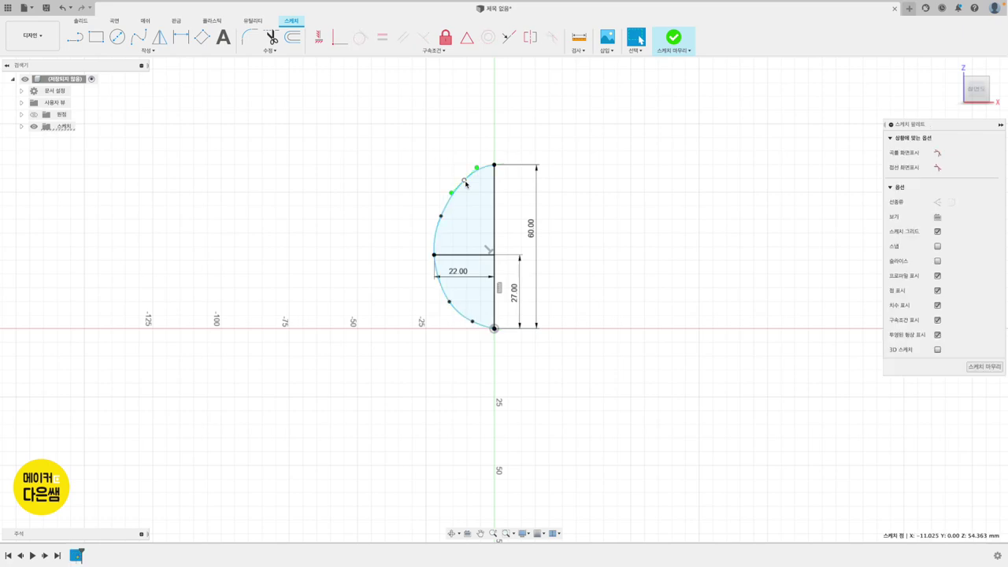
drag(464, 181, 461, 182)
click(441, 217)
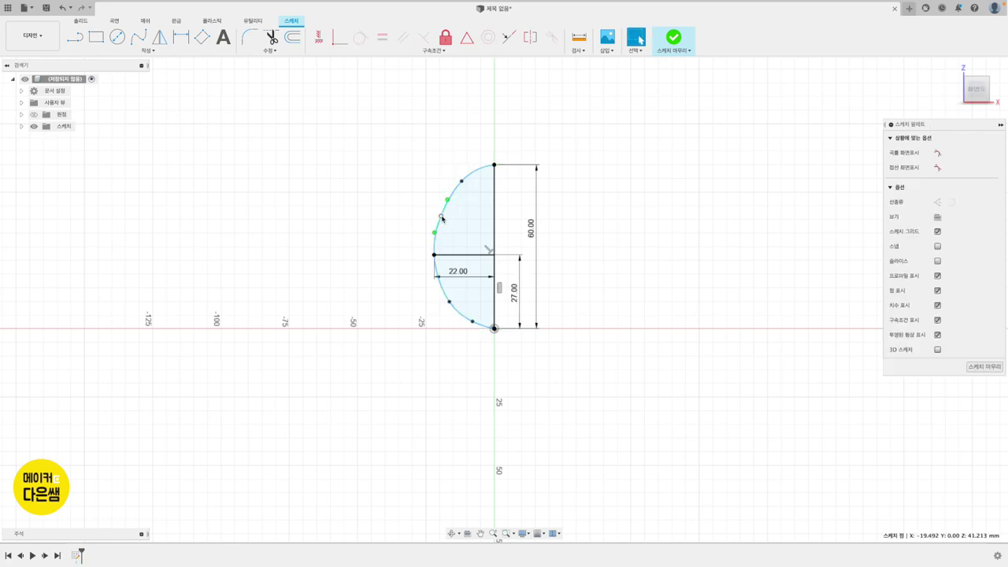
drag(441, 218, 443, 216)
click(448, 301)
mouse_move(438, 287)
mouse_down()
mouse_move(429, 290)
mouse_move(464, 287)
mouse_up()
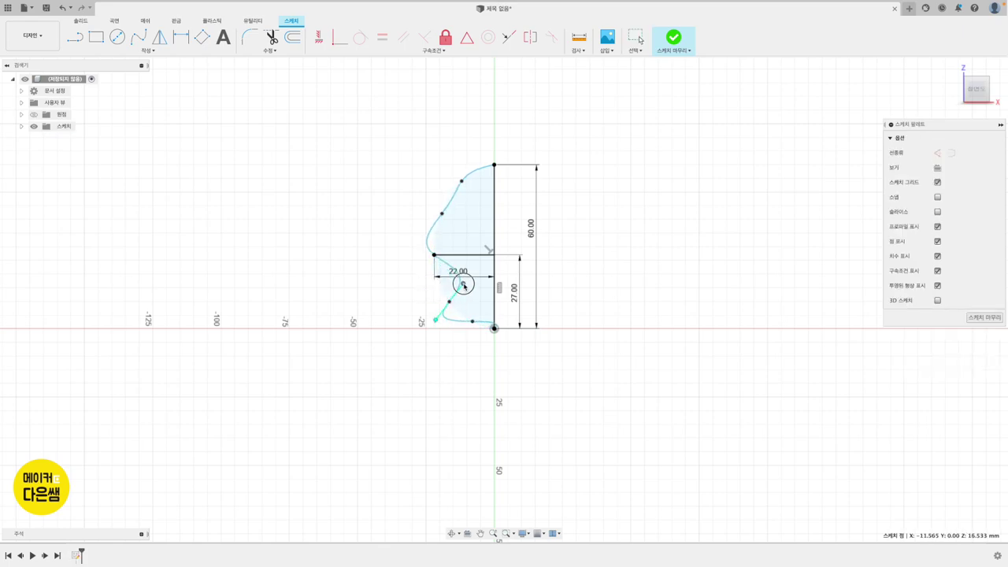
key(ctrl+z)
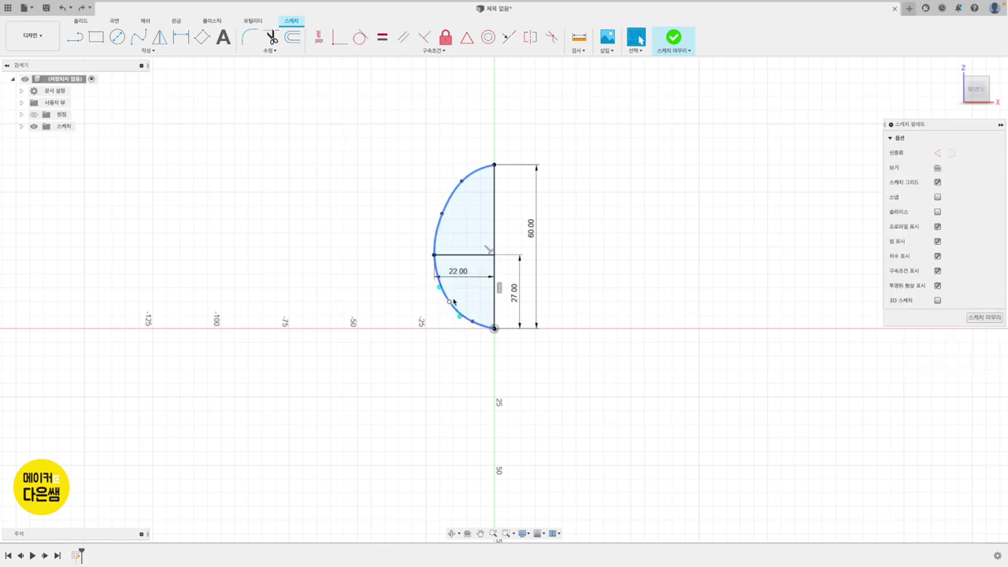
Step: Drag the upper curve to refine the egg outline and finish the sketch
click(449, 303)
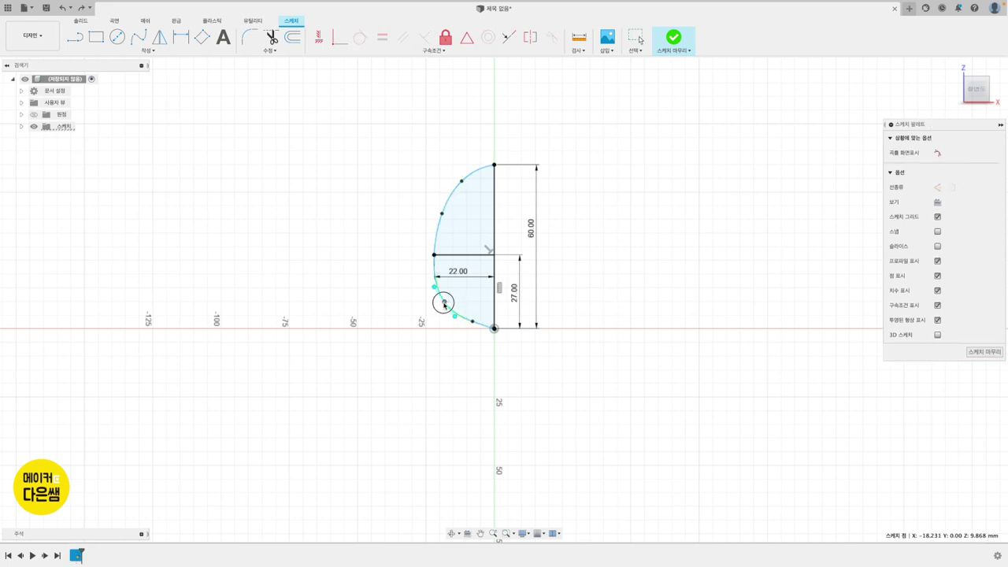
click(454, 317)
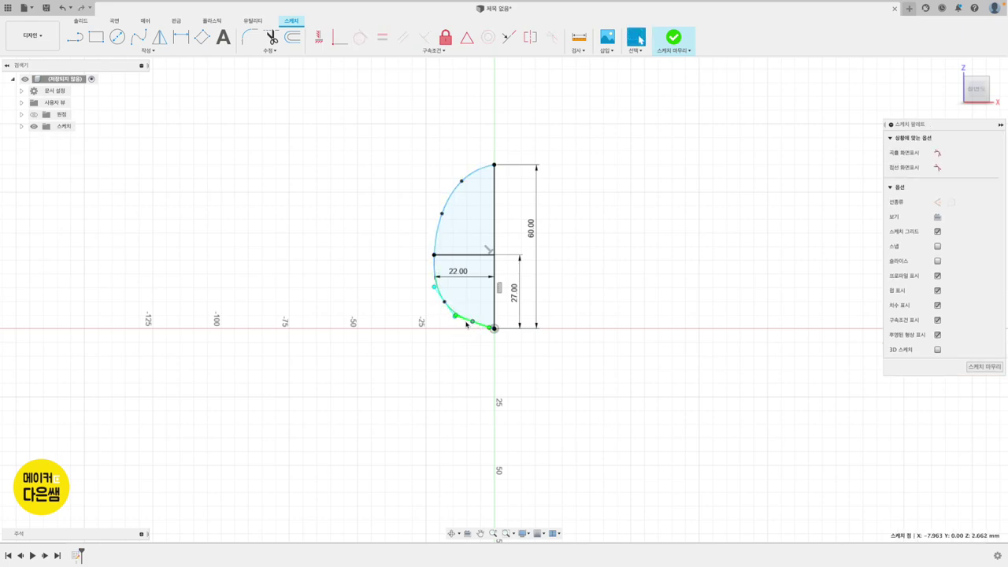
click(449, 319)
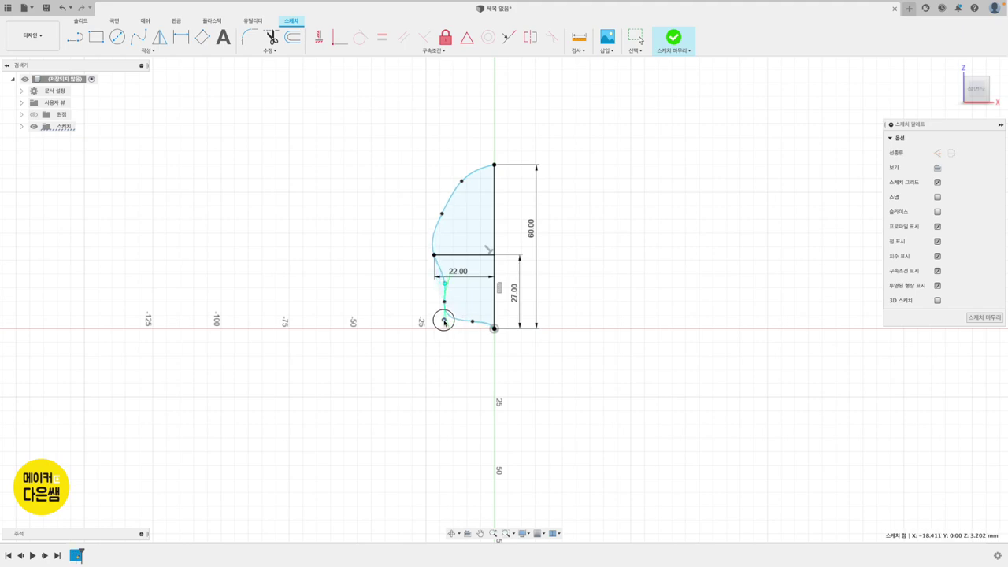
click(473, 324)
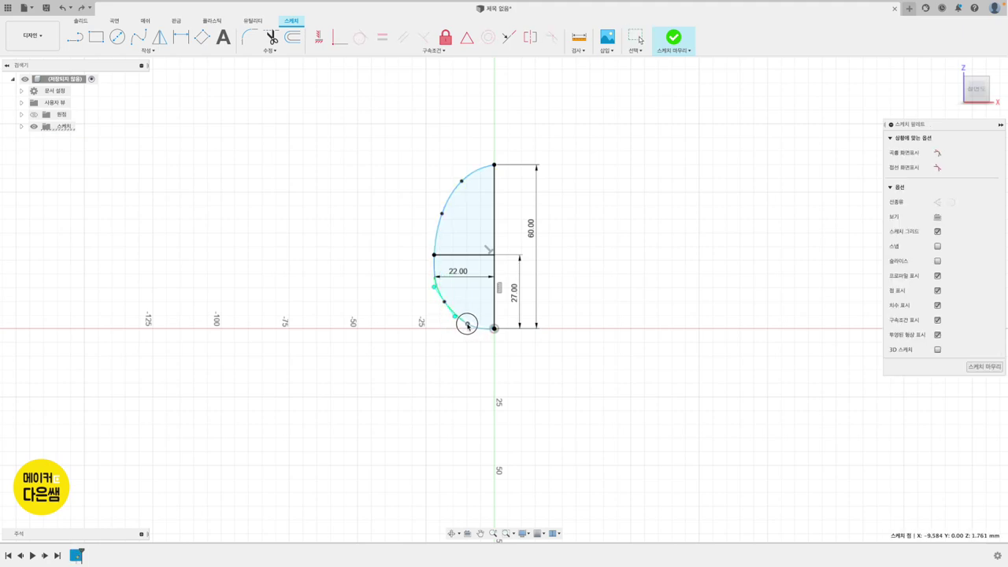
drag(441, 214, 473, 177)
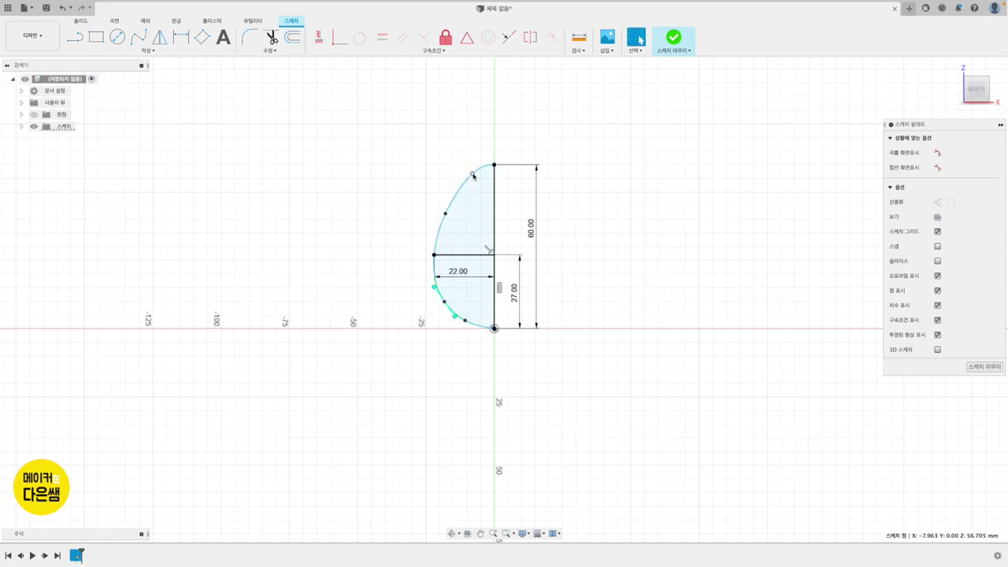
click(674, 40)
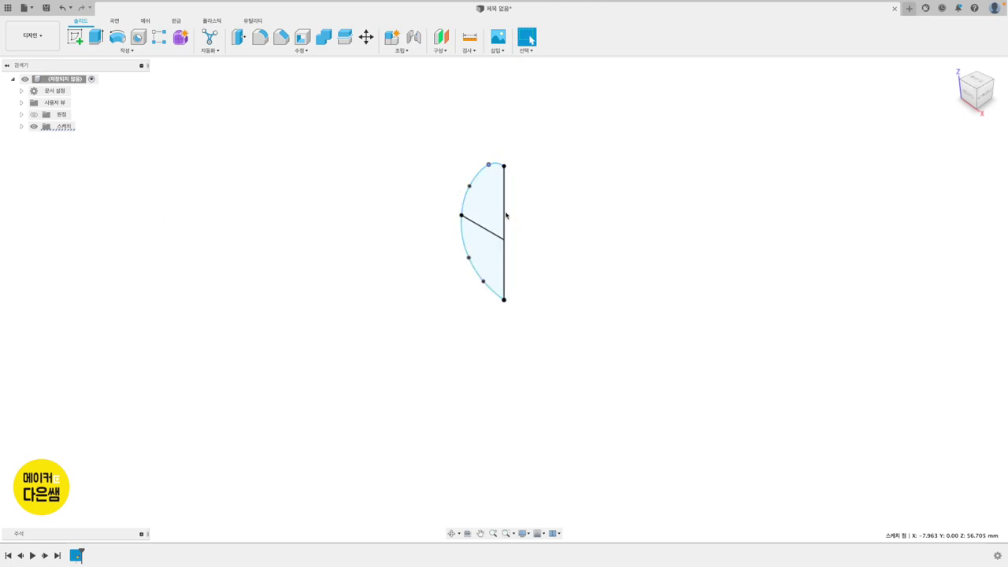
Step: Revolve both half-egg regions 360° around the vertical line into a solid egg body
click(126, 52)
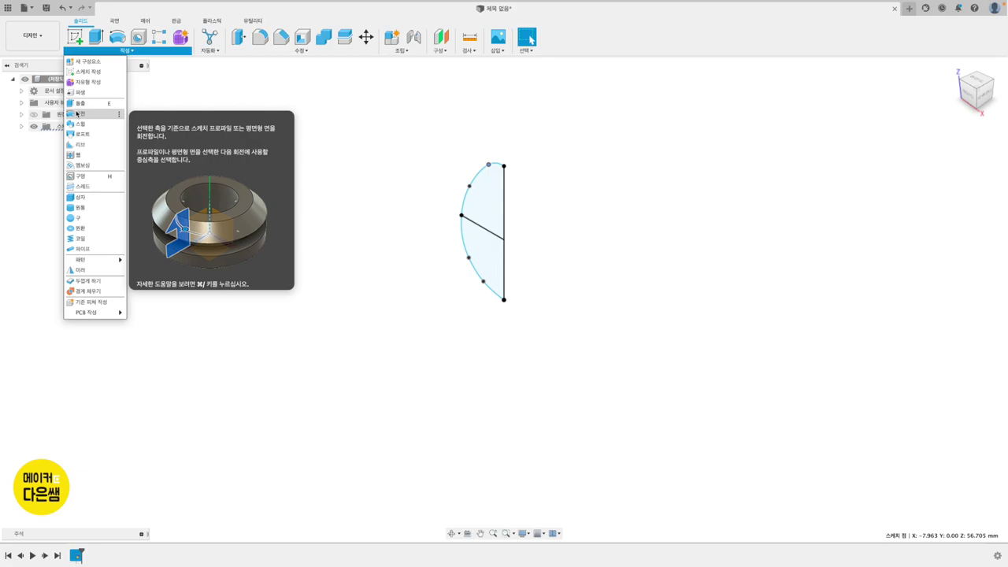
click(76, 114)
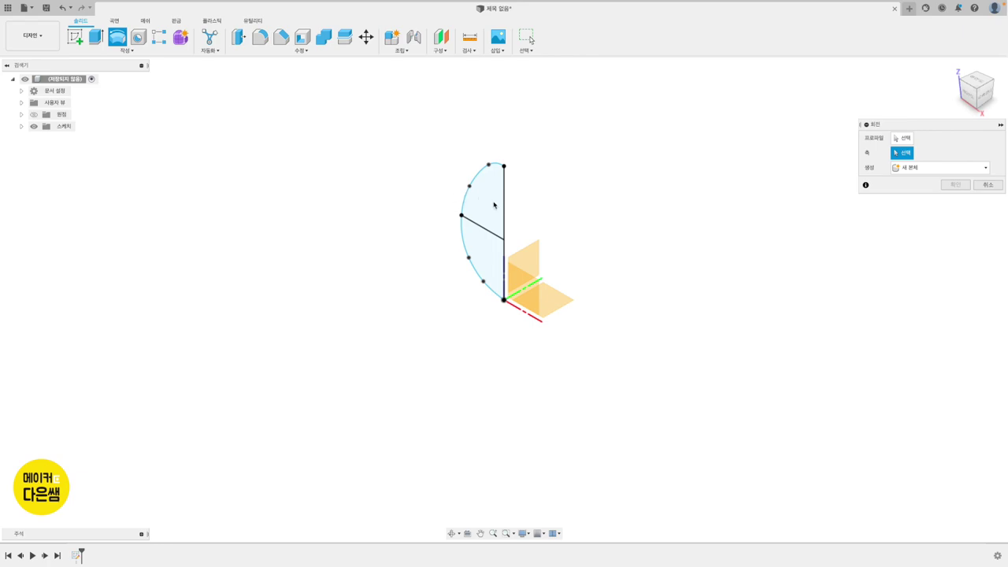
click(900, 140)
click(482, 192)
click(485, 251)
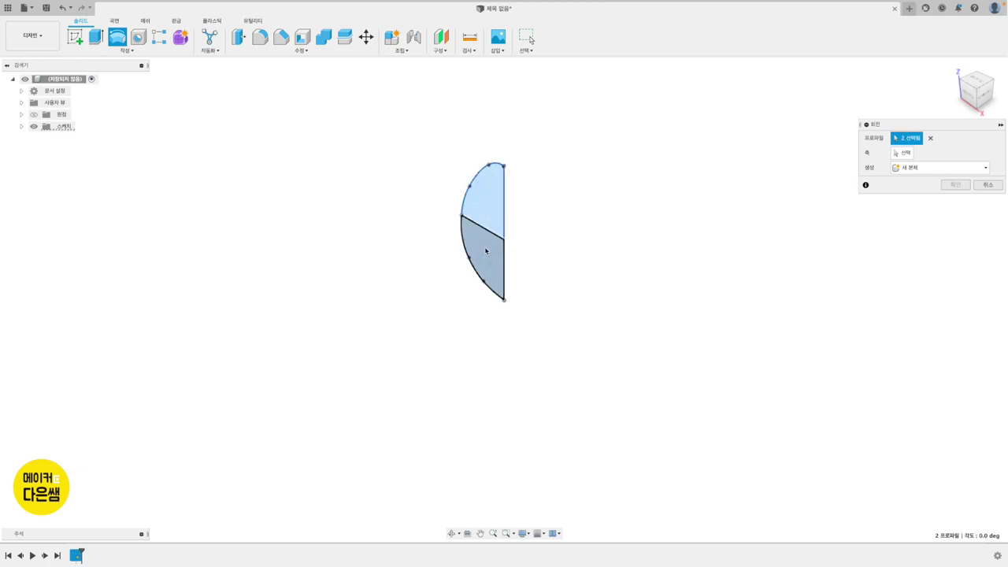
click(903, 154)
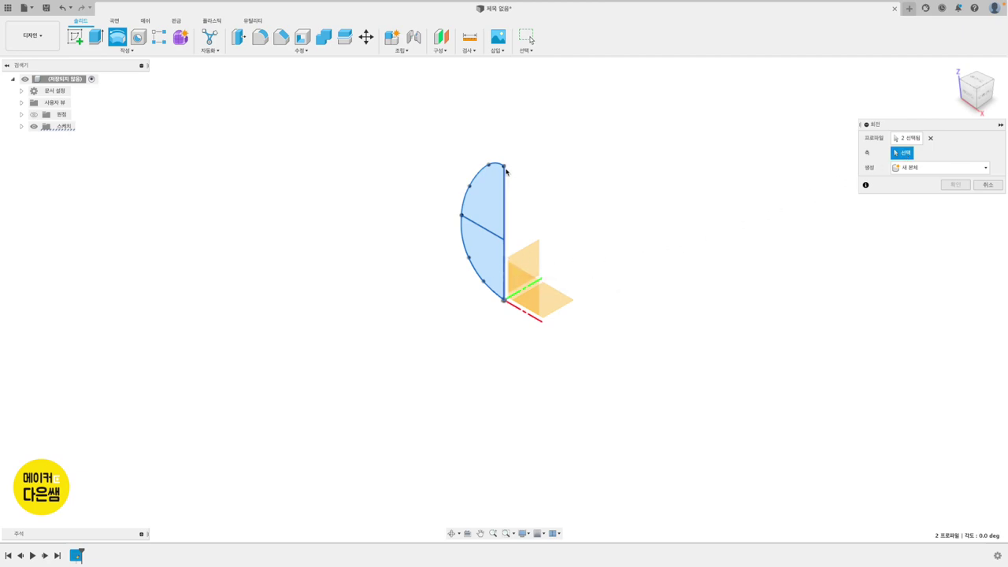
click(505, 247)
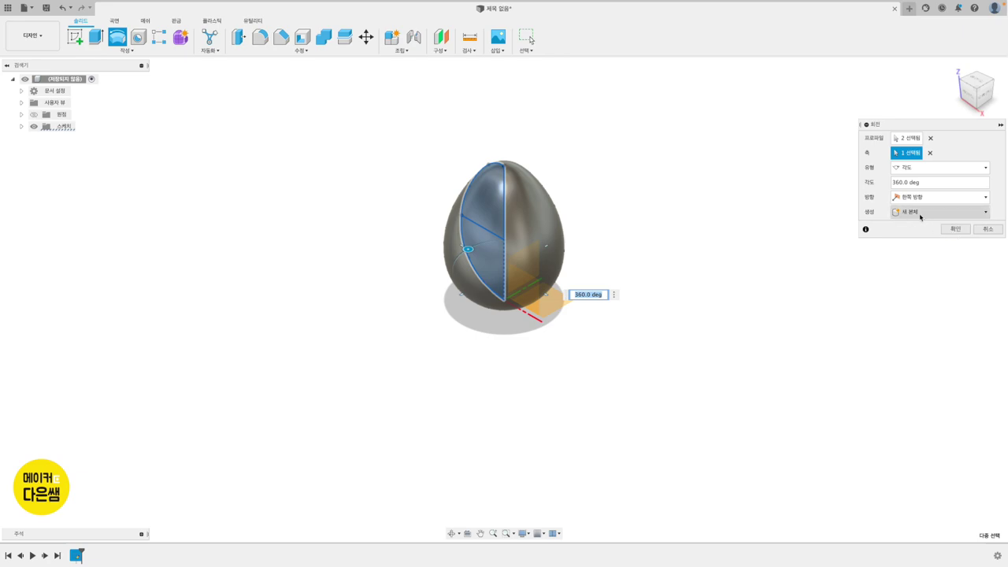
click(960, 232)
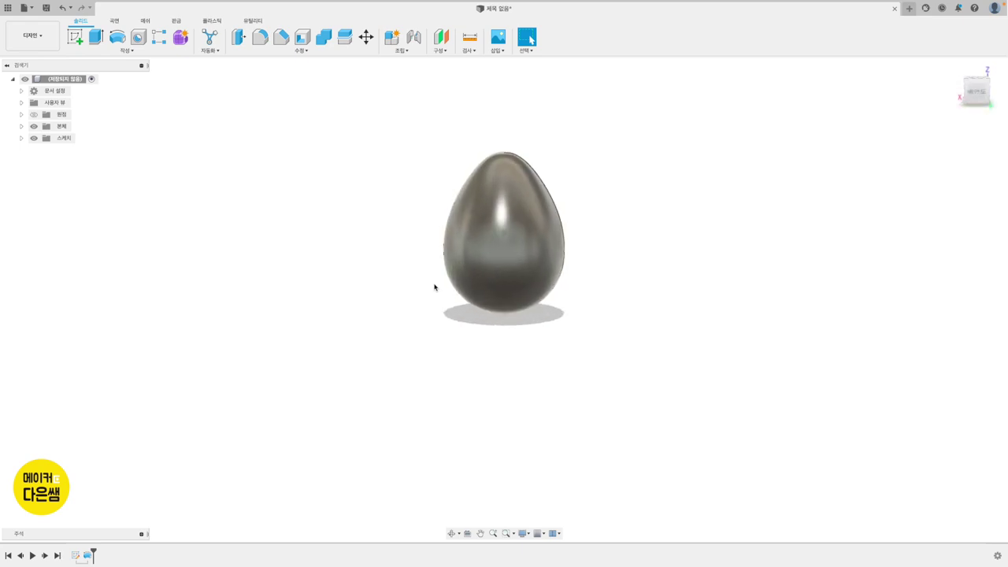
Step: Expand the Bodies folder and toggle Body1's visibility off and on twice, leaving it visible
click(21, 126)
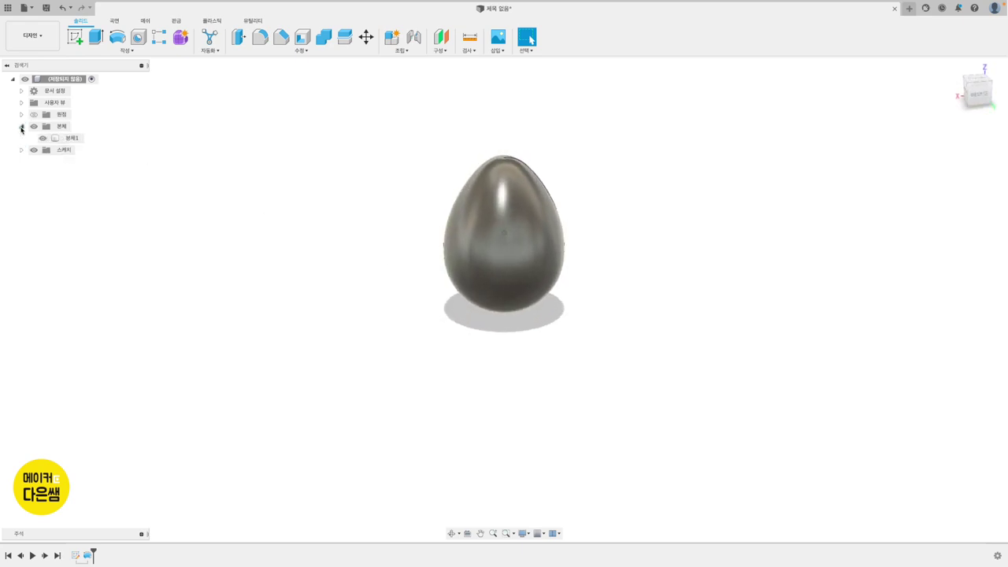
click(42, 138)
click(42, 138)
click(42, 139)
click(42, 138)
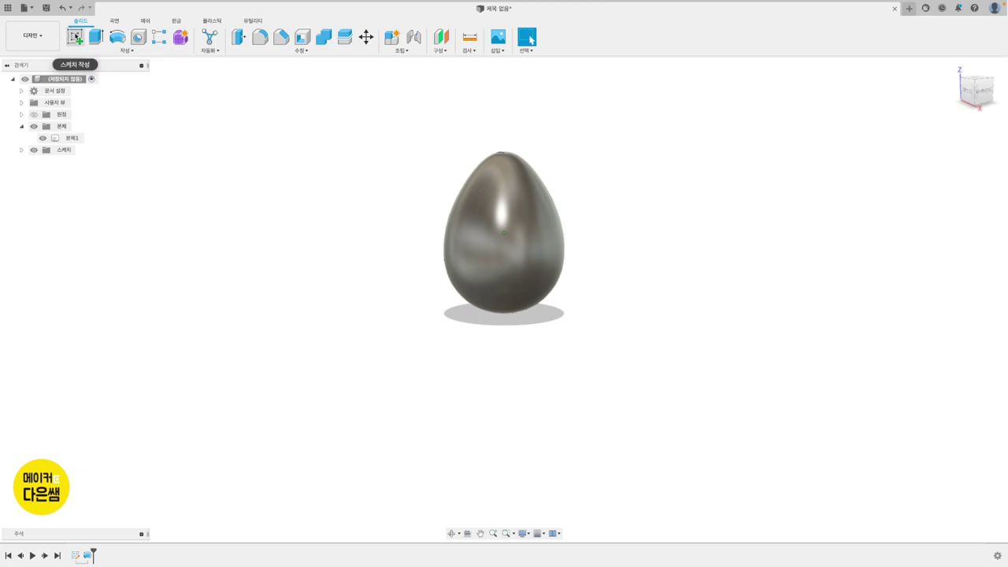
Step: Start a sketch on the vertical plane facing the egg and draw a short horizontal line left of it
click(75, 36)
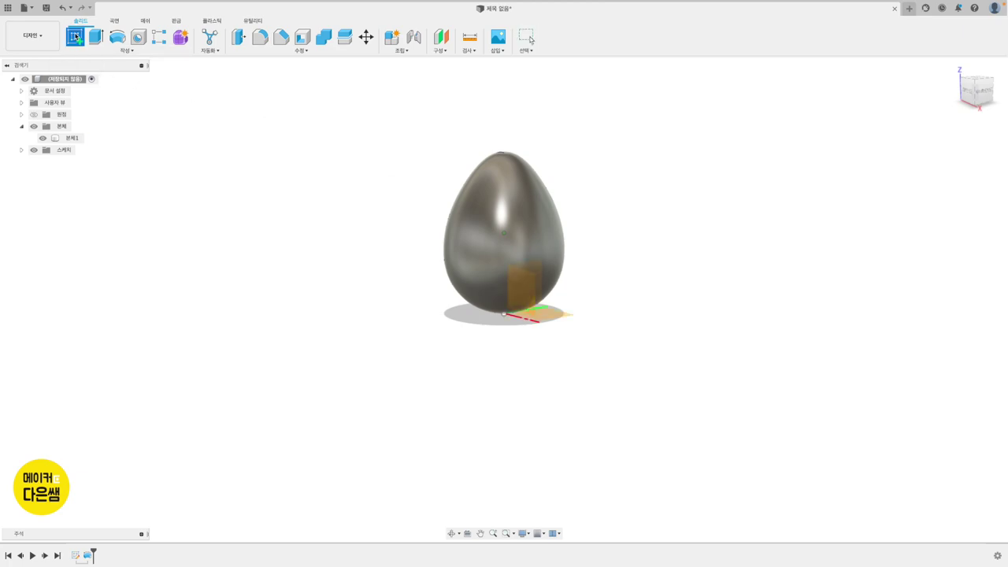
click(523, 301)
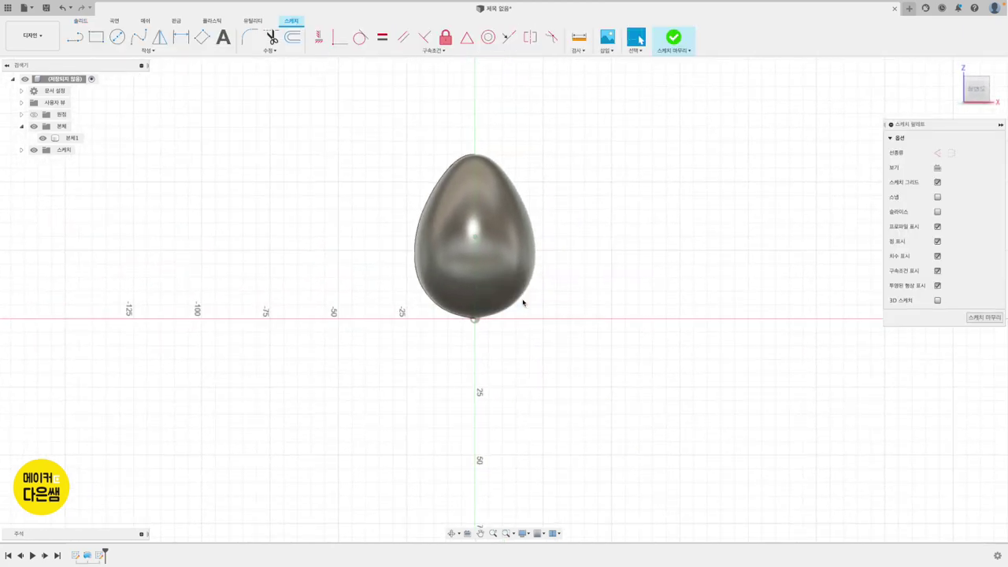
click(79, 43)
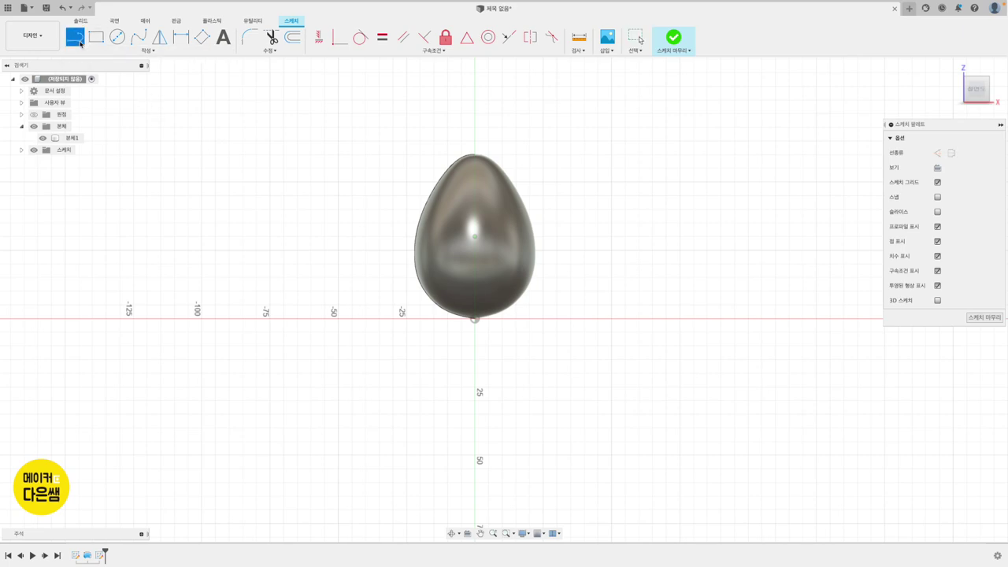
click(370, 229)
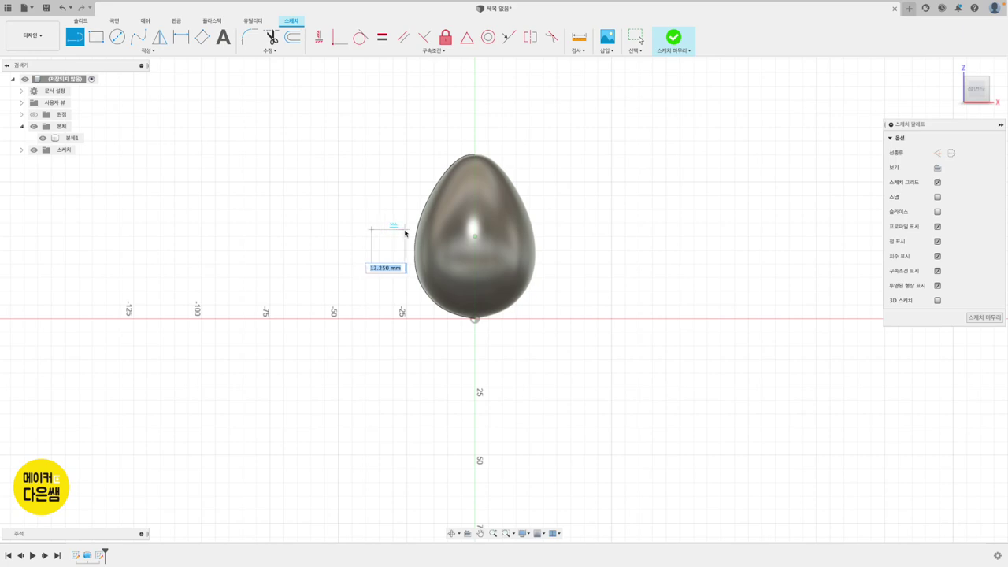
click(405, 230)
key(Escape)
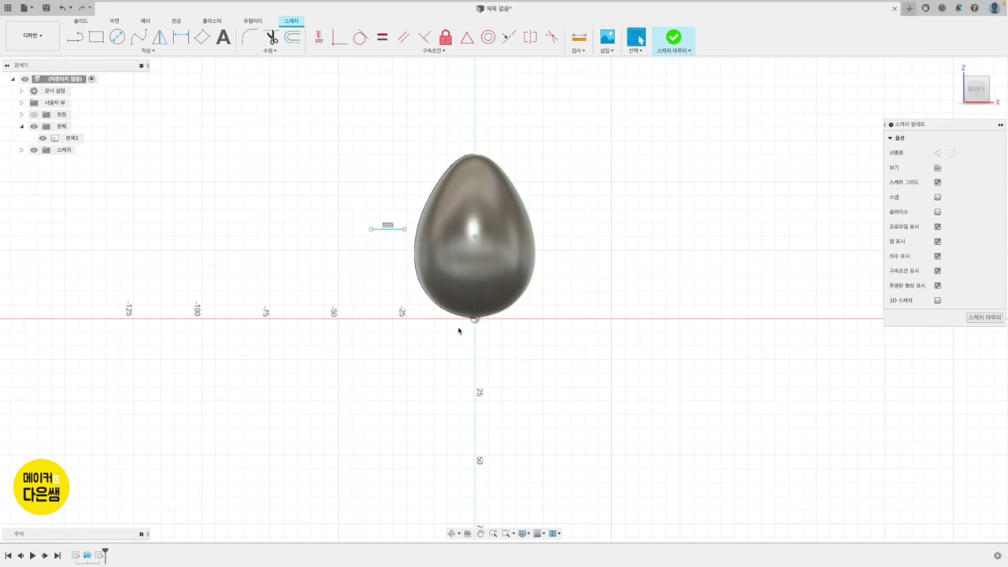
Step: Draw a horizontal line running left from the origin at the egg's base
click(75, 38)
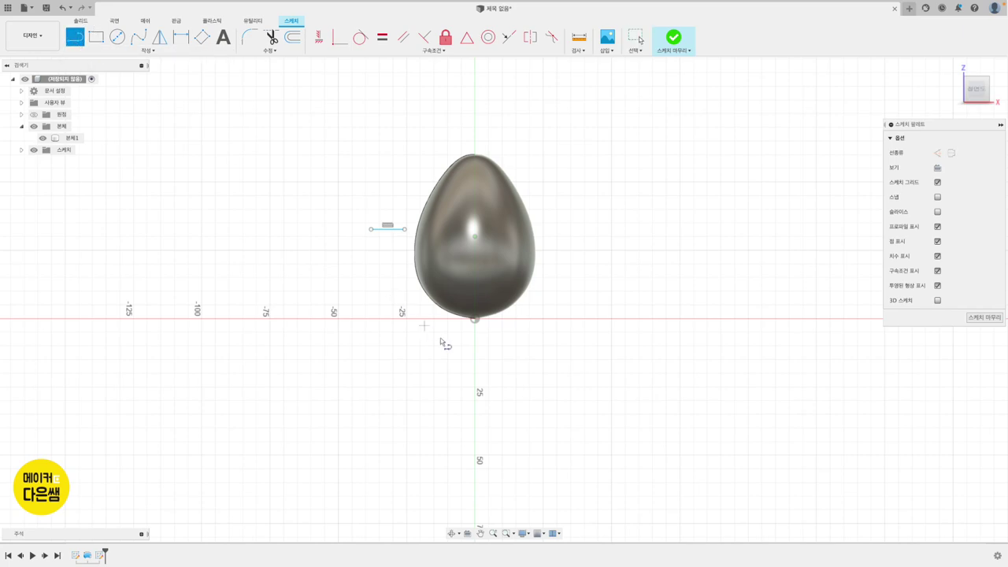
click(474, 318)
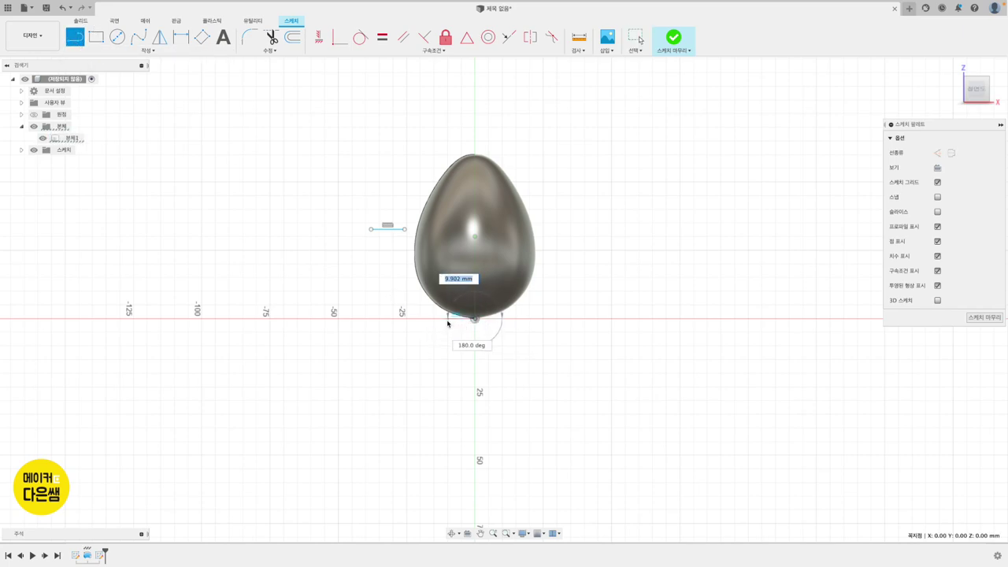
click(445, 318)
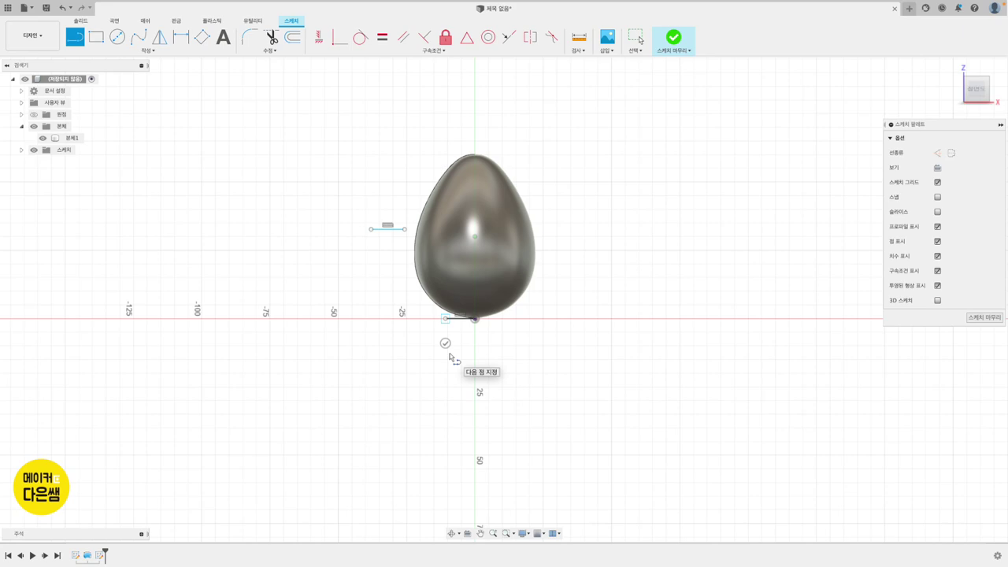
key(Escape)
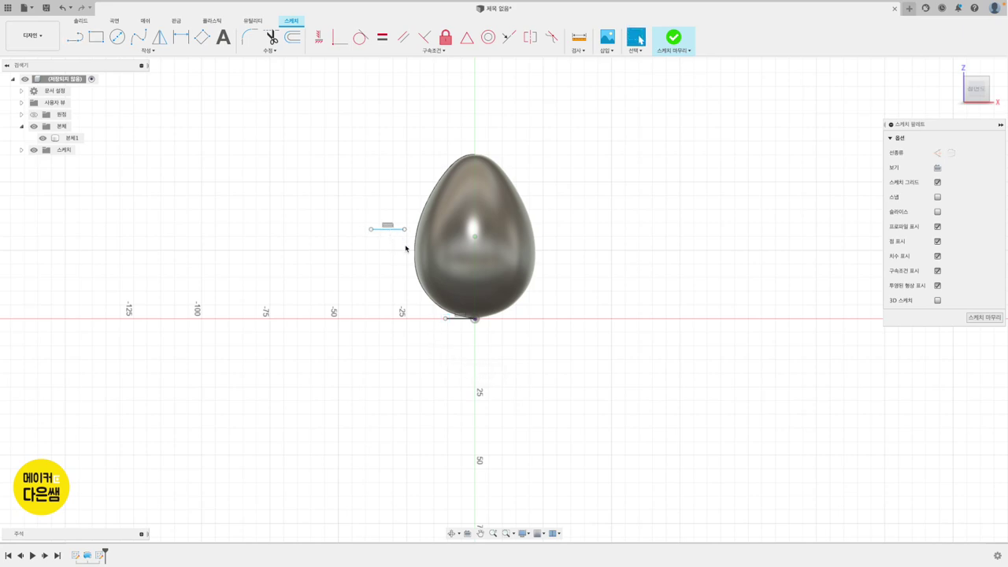
click(147, 52)
mouse_move(93, 92)
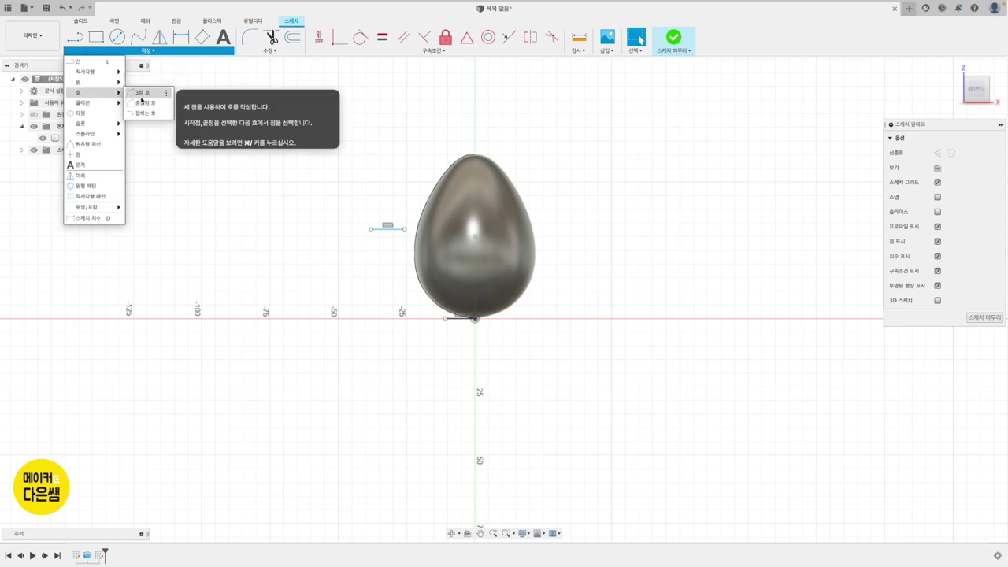
Step: Draw a three-point inner arc from the upper line's end to the base line's end, curving around the egg
click(142, 93)
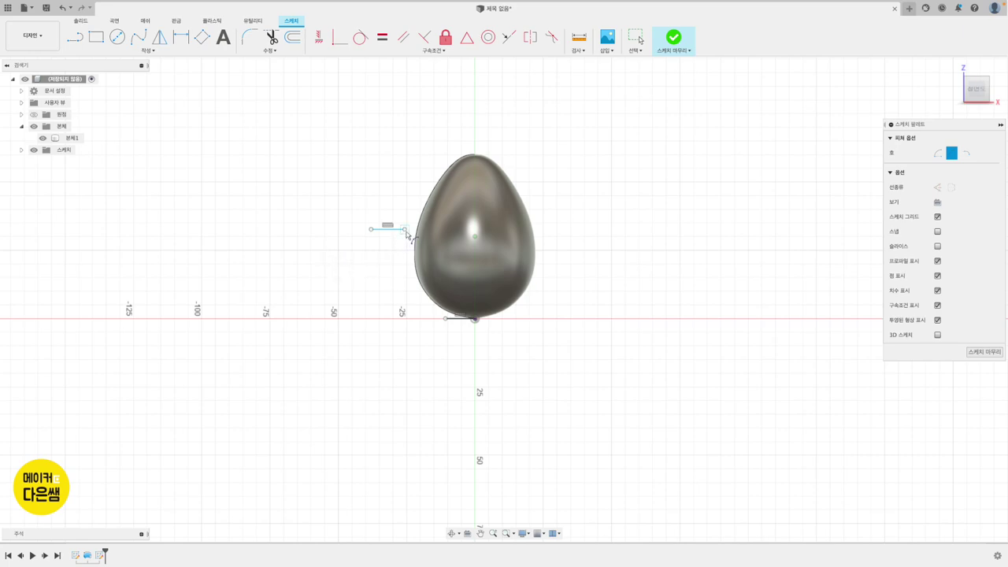
click(405, 229)
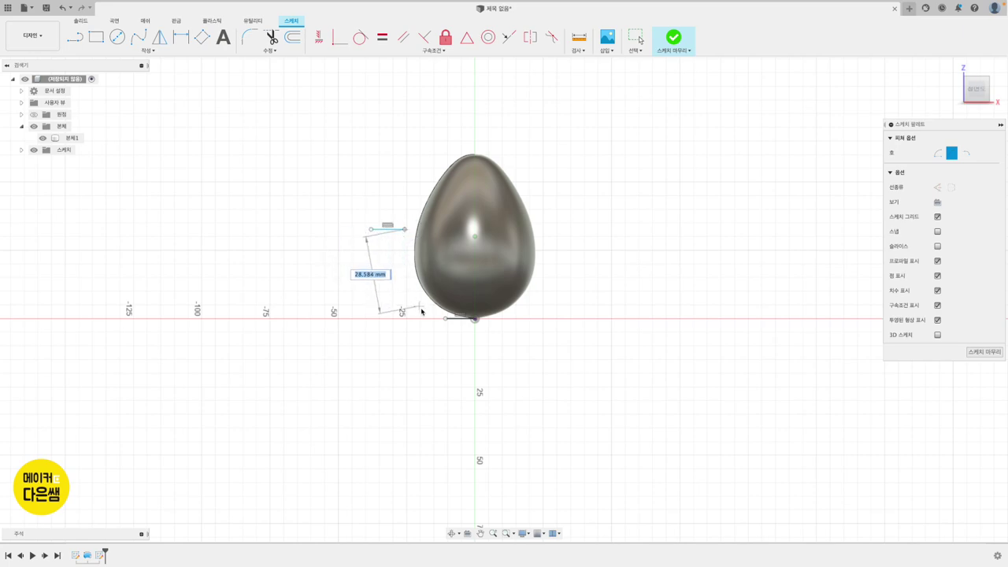
click(445, 318)
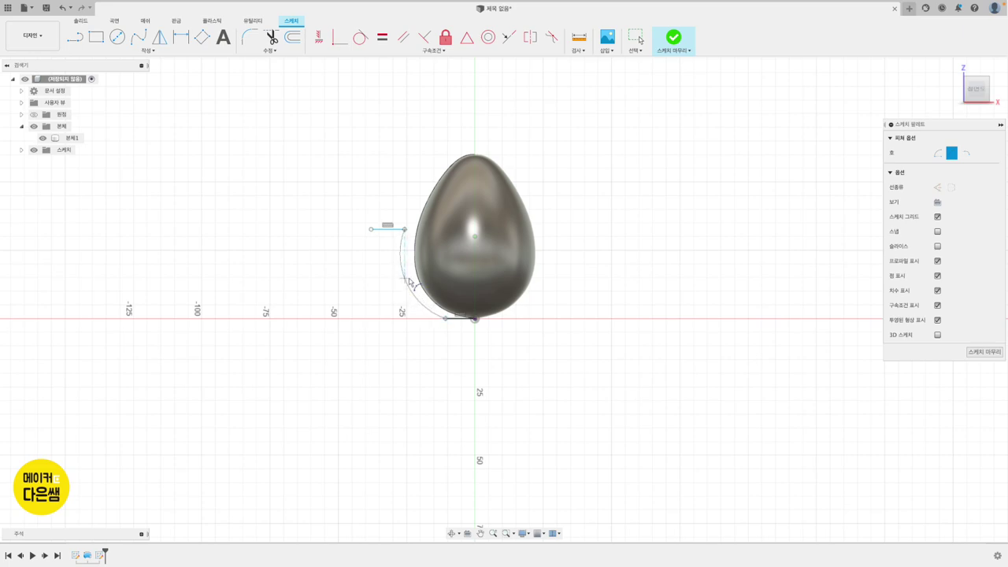
click(412, 280)
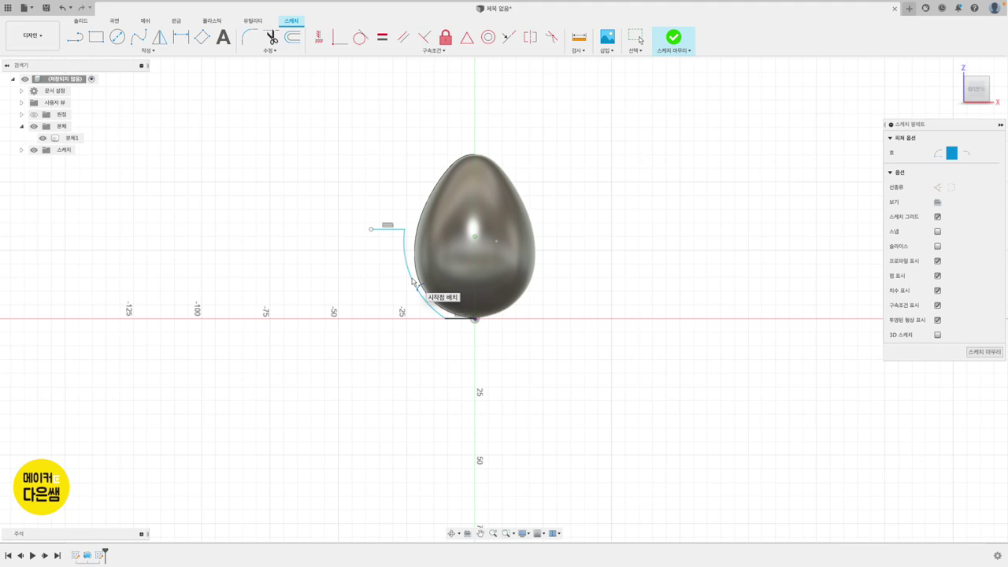
Step: Draw a bottom line from the egg's base point leftward below the base
click(75, 44)
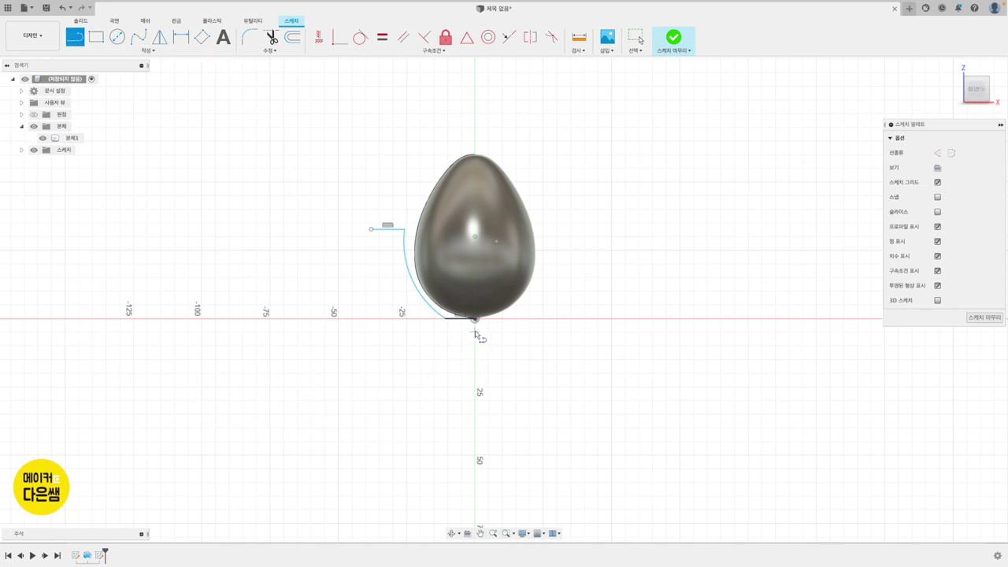
click(475, 320)
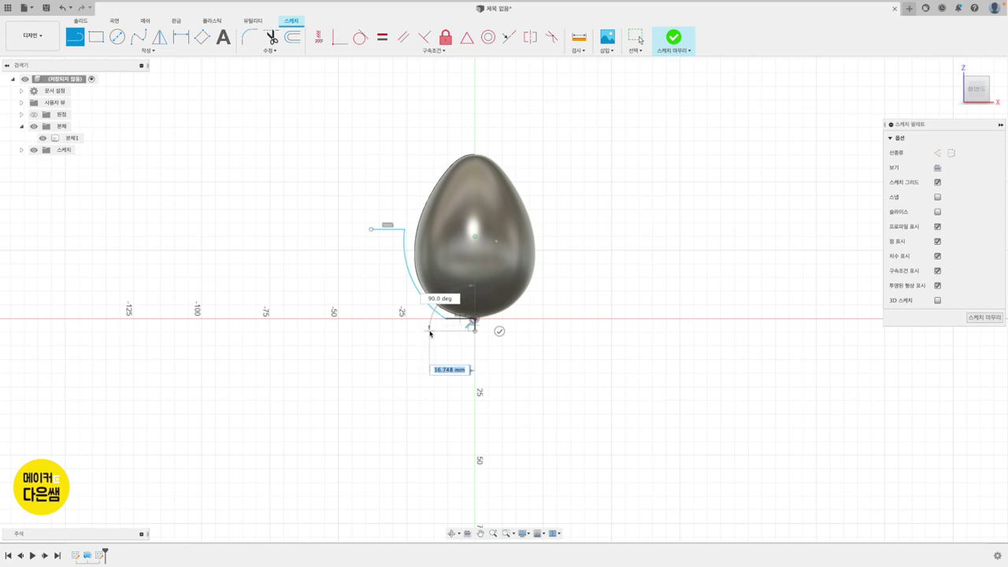
click(432, 330)
click(434, 353)
Step: Close the profile with an outer three-point arc from the upper line's left end to the bottom line's end
click(147, 50)
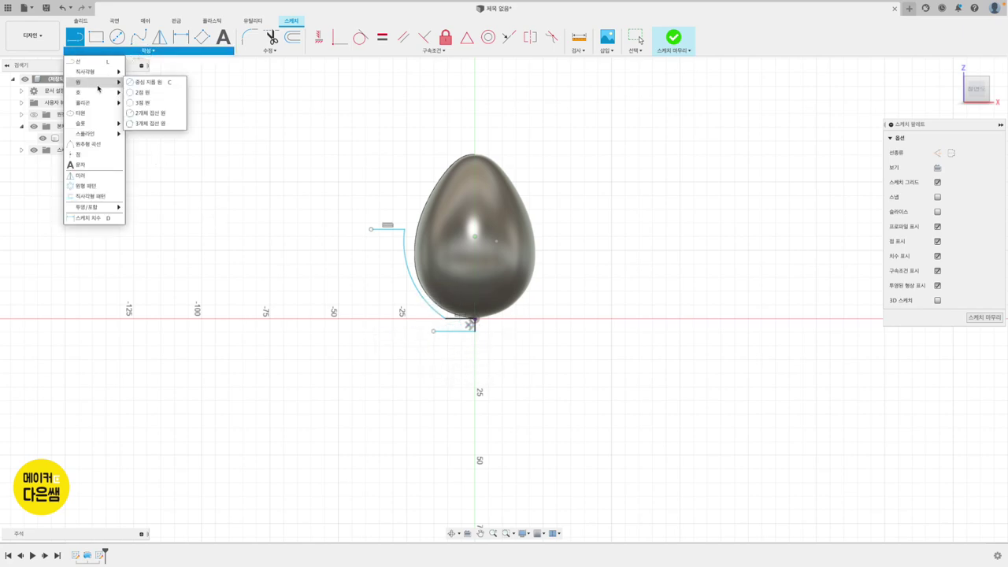
mouse_move(93, 93)
click(140, 93)
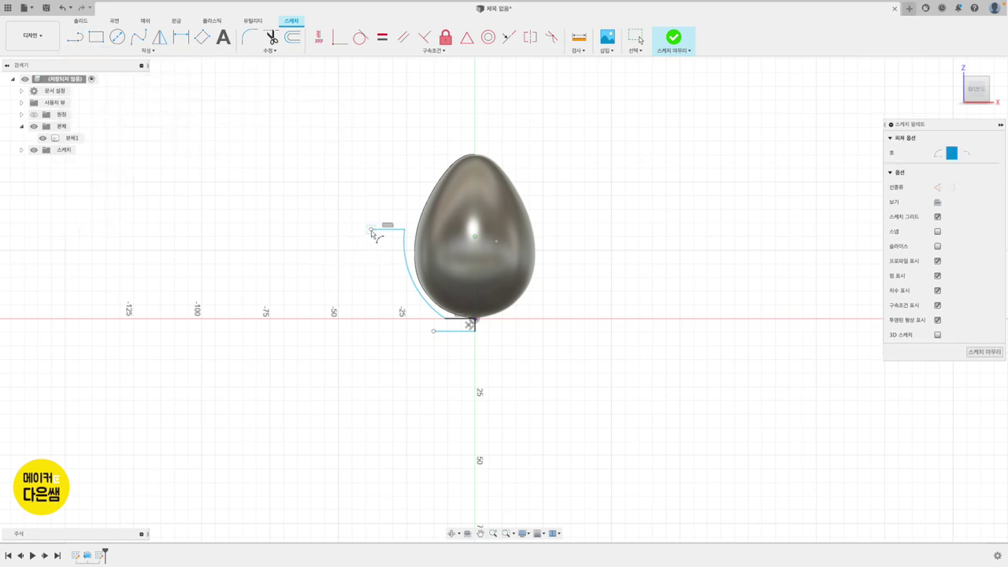
click(371, 230)
click(434, 332)
click(393, 285)
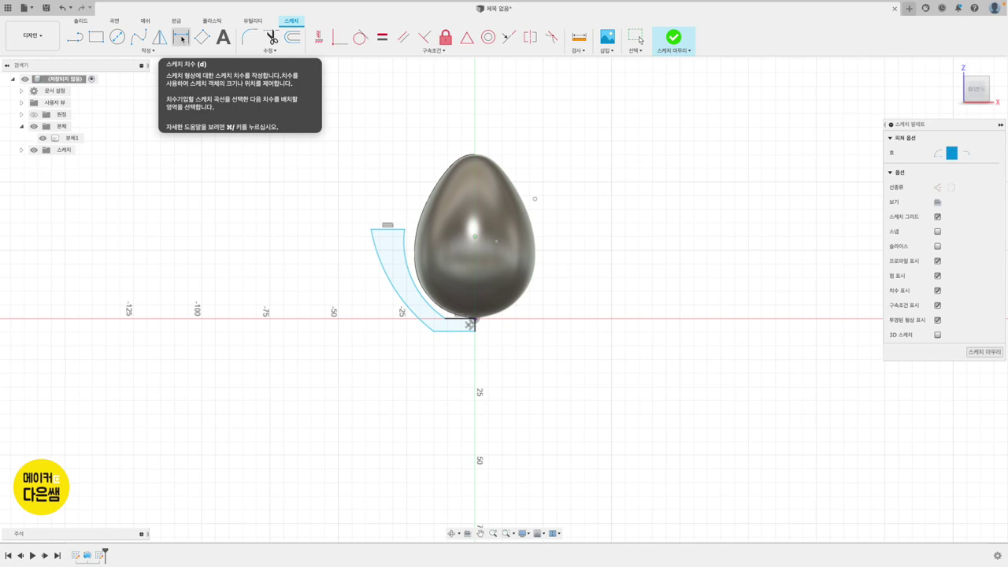
Step: Dimension the origin-to-inner-edge offset to 21 mm and the base thickness to 2 mm
click(182, 38)
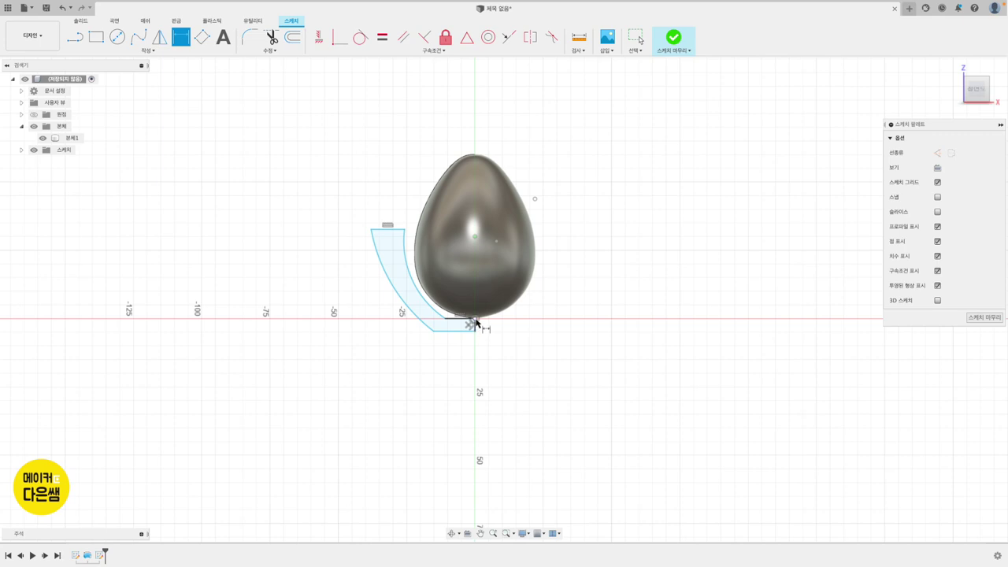
click(475, 321)
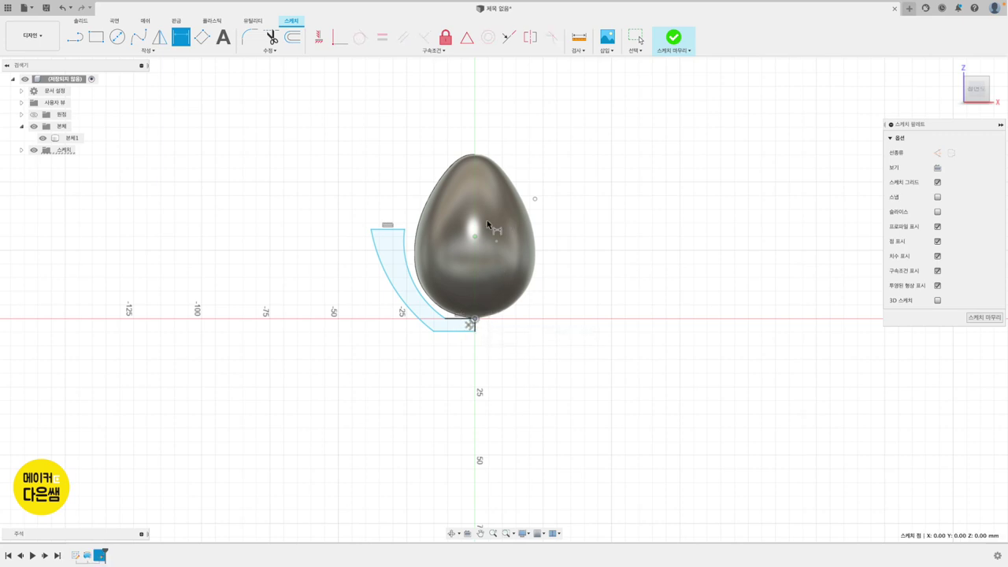
click(404, 229)
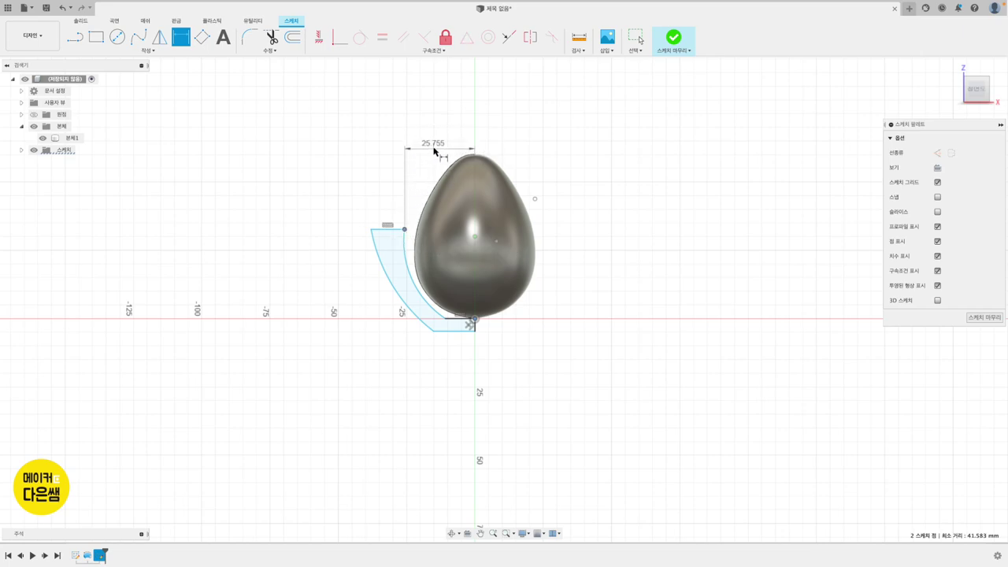
click(436, 151)
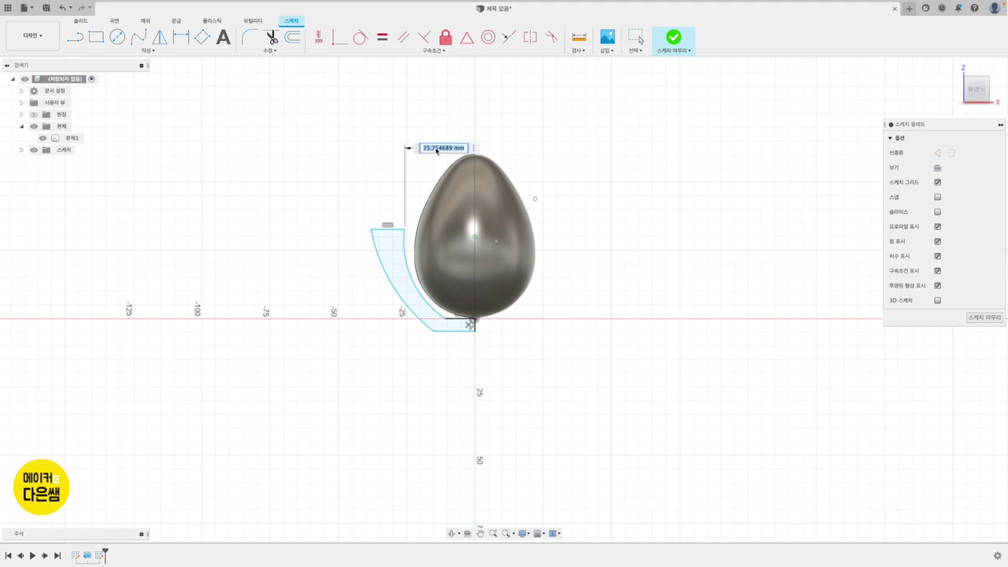
text(21)
key(Return)
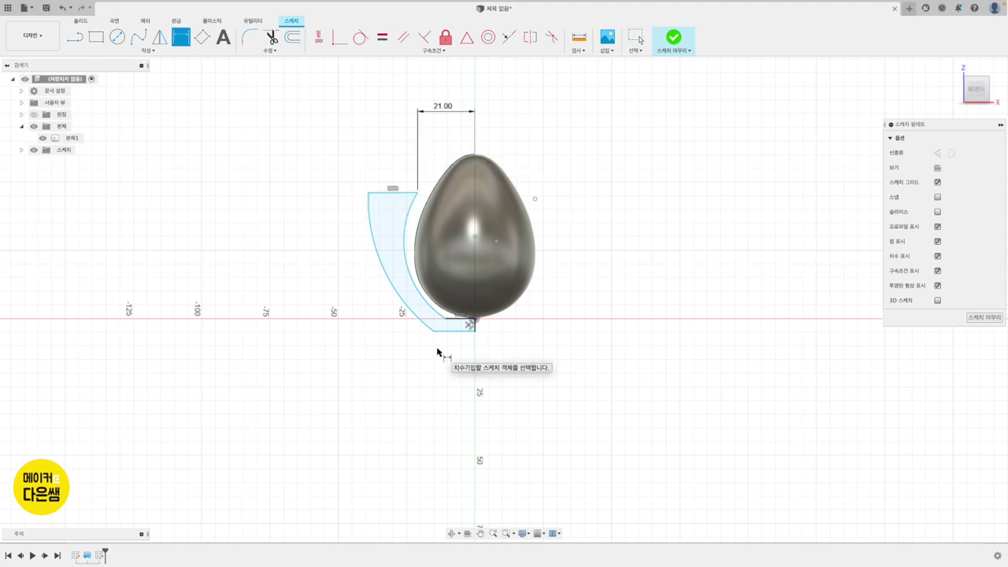
click(474, 321)
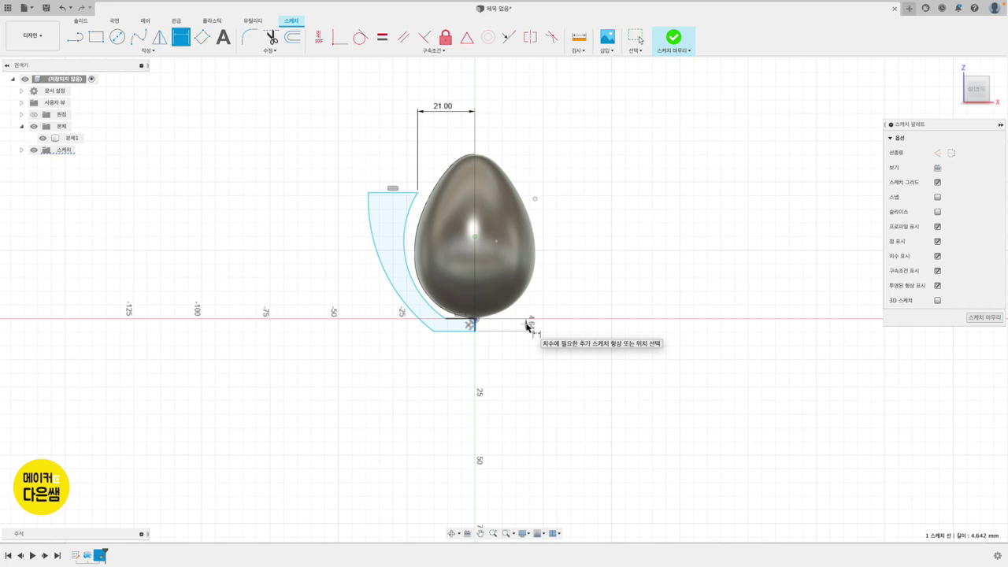
click(527, 325)
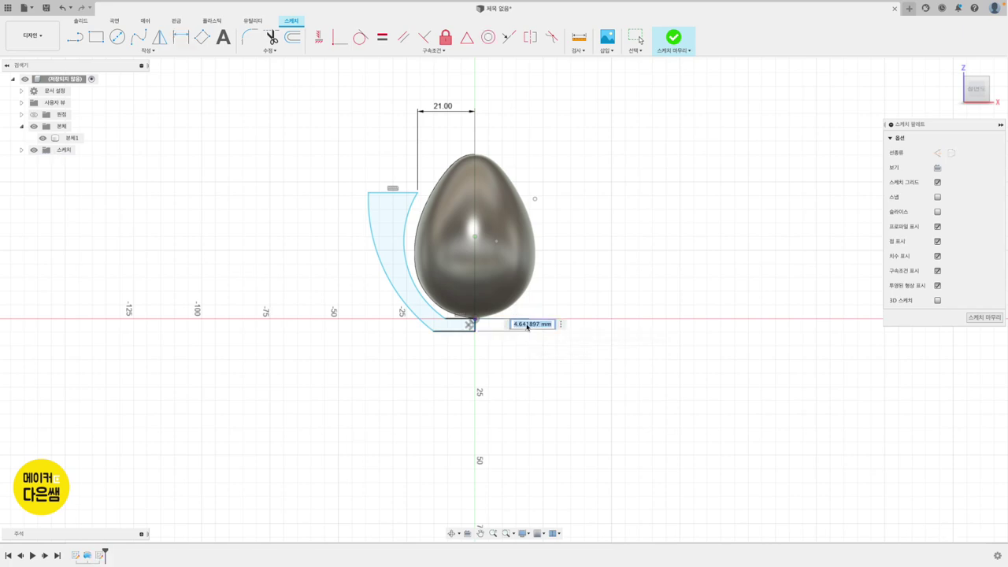
text(2)
key(Return)
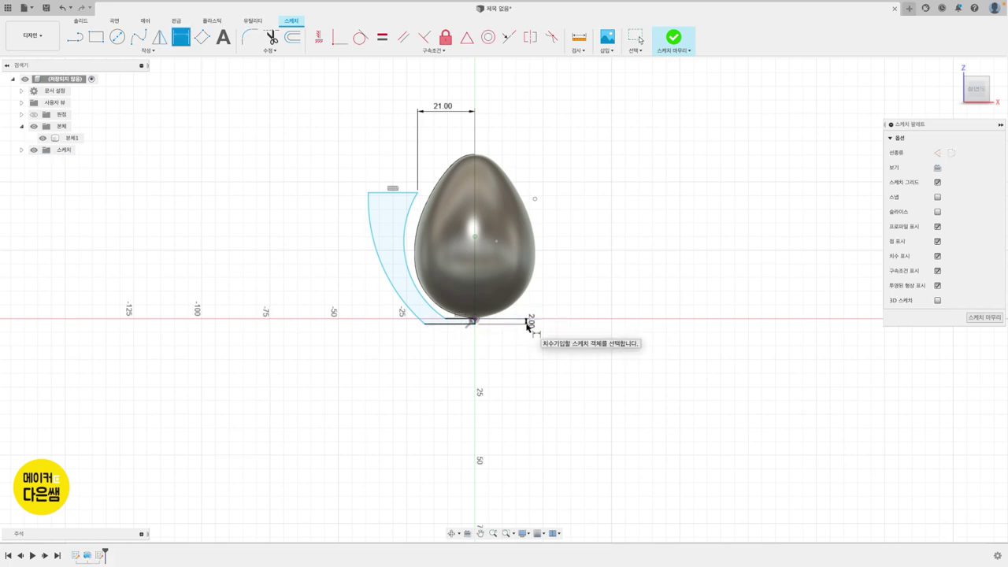
Step: Dimension the inner bottom line to 10 mm and the outer bottom line to 15 mm
click(461, 322)
click(463, 361)
text(10)
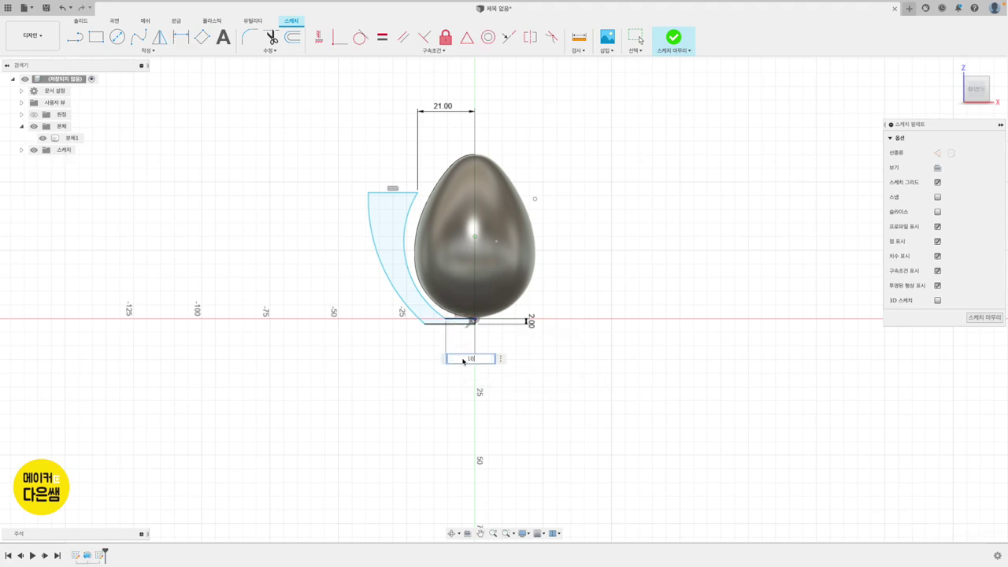
key(Return)
click(440, 325)
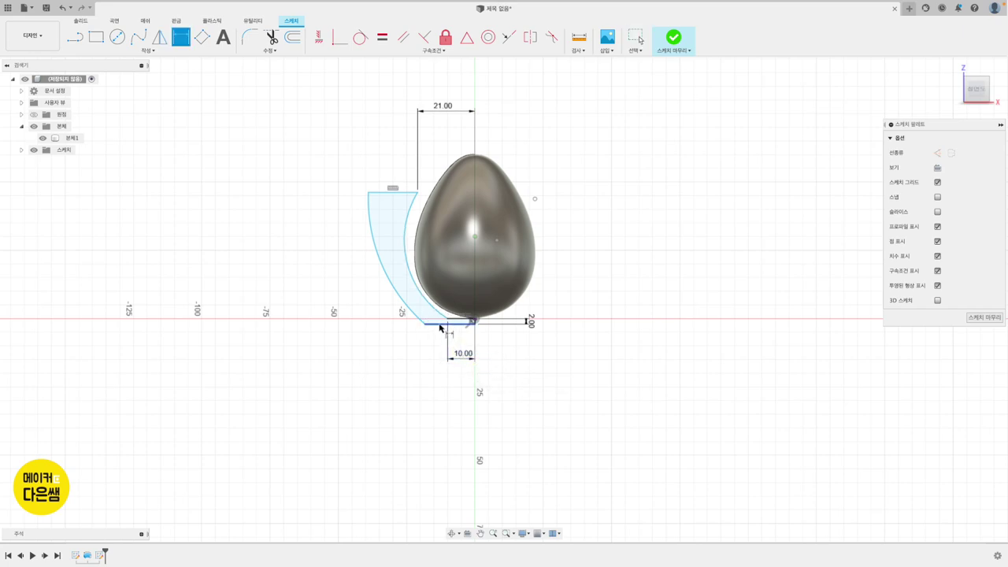
click(447, 375)
text(15)
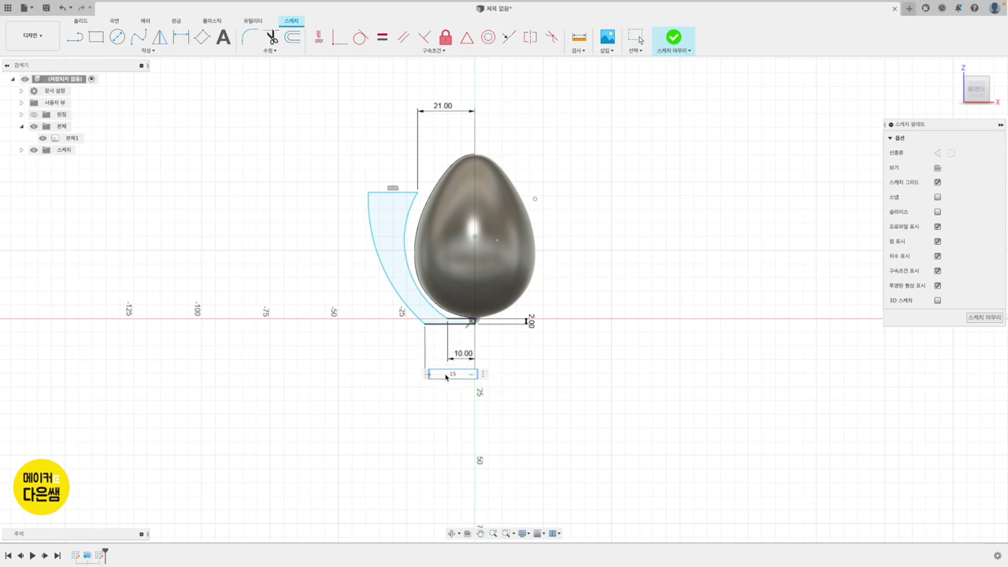
key(Return)
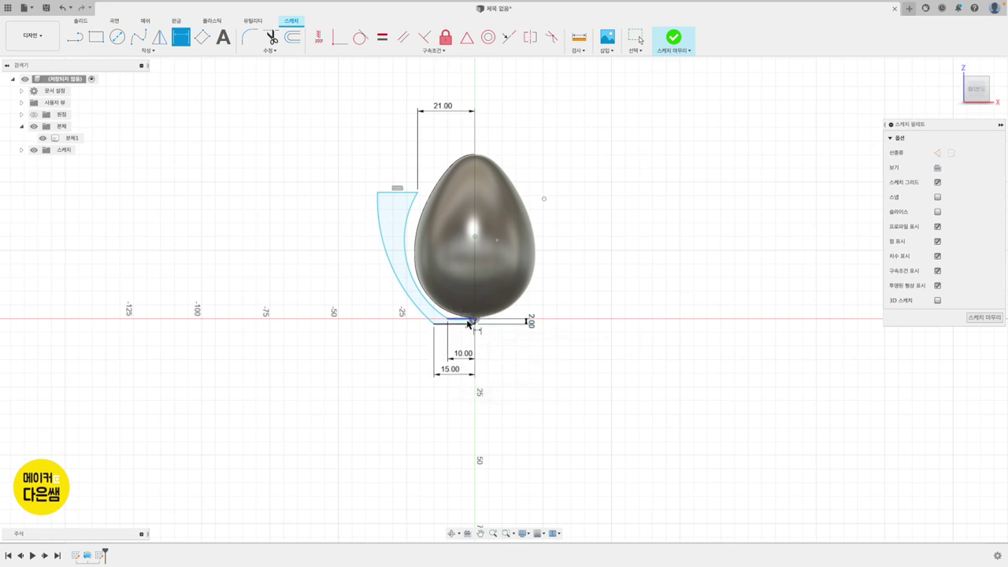
click(475, 320)
Step: Dimension the cup profile to a 40 mm height and a 15 mm rim width
click(377, 192)
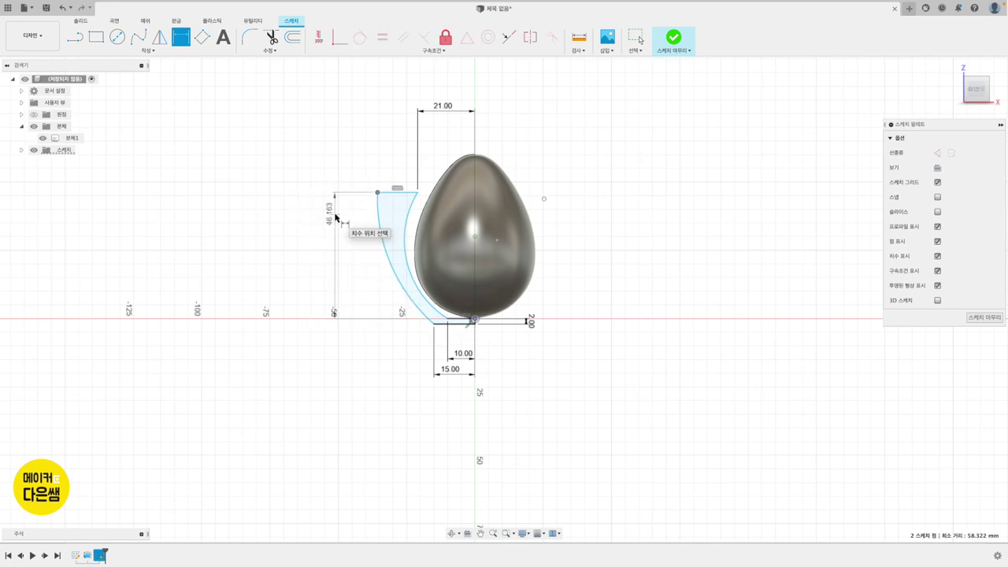
click(336, 216)
text(40)
key(Return)
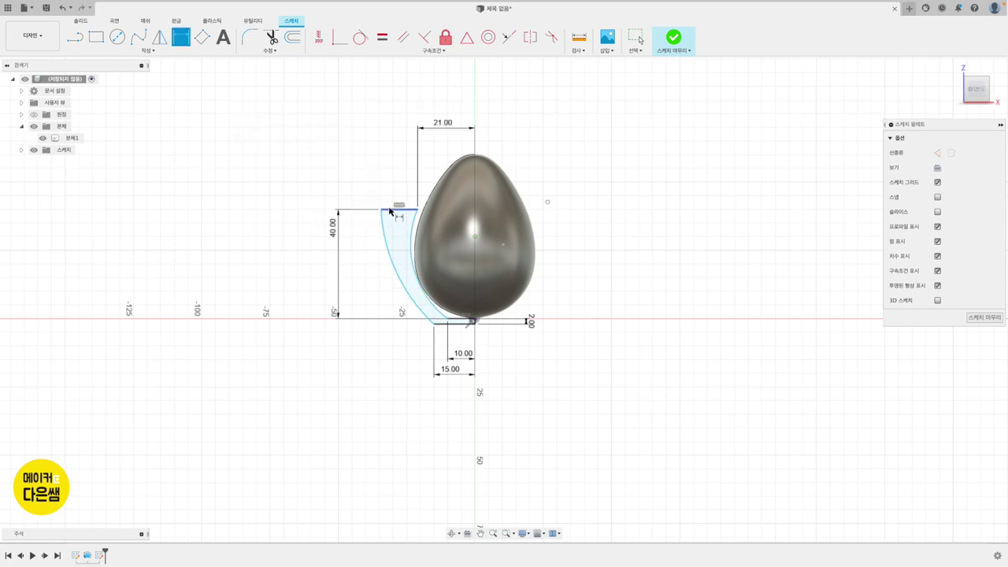
click(394, 210)
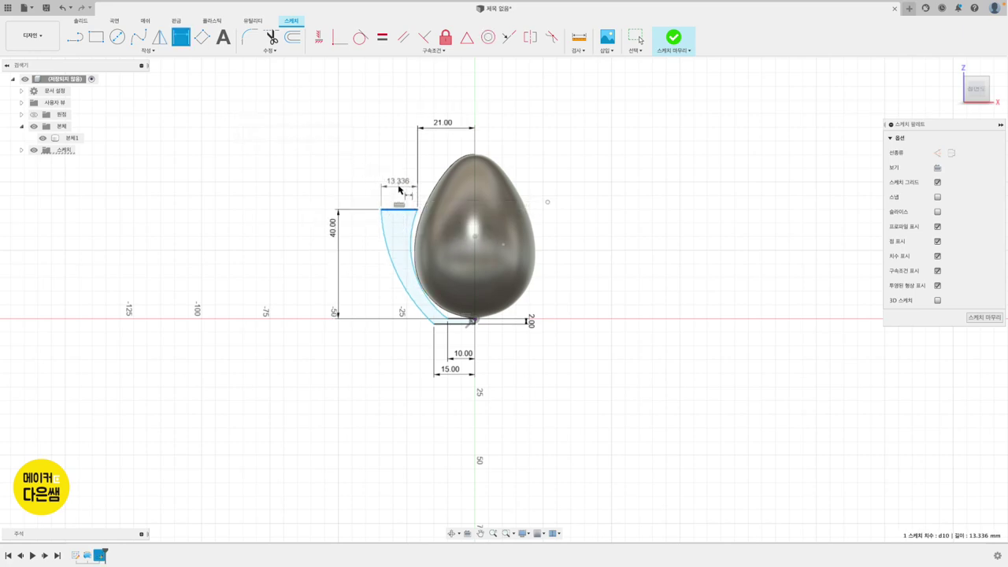
click(399, 189)
text(15)
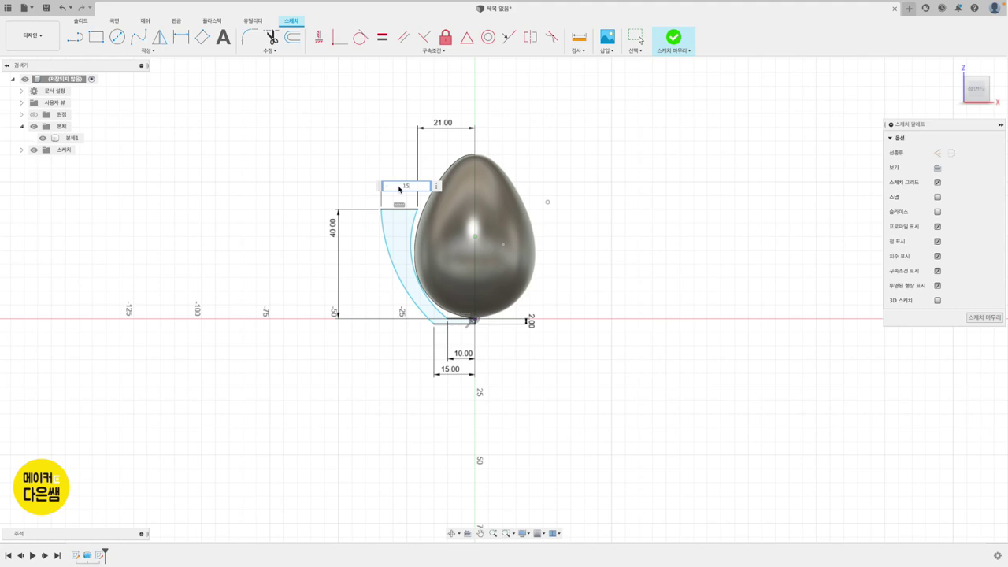
key(Return)
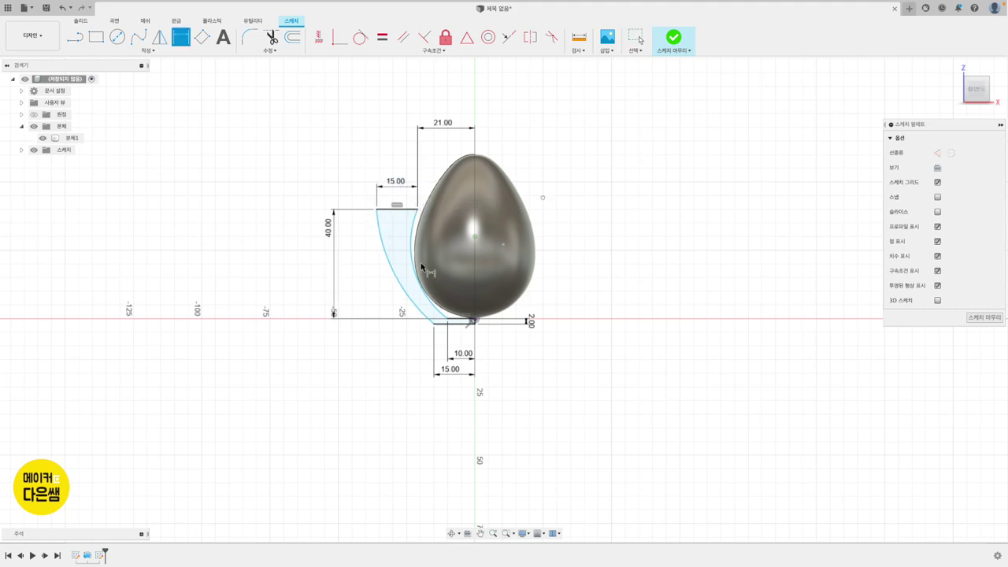
Step: Set the inner arc to R33 and the outer arc to R45, then finish the sketch
click(410, 270)
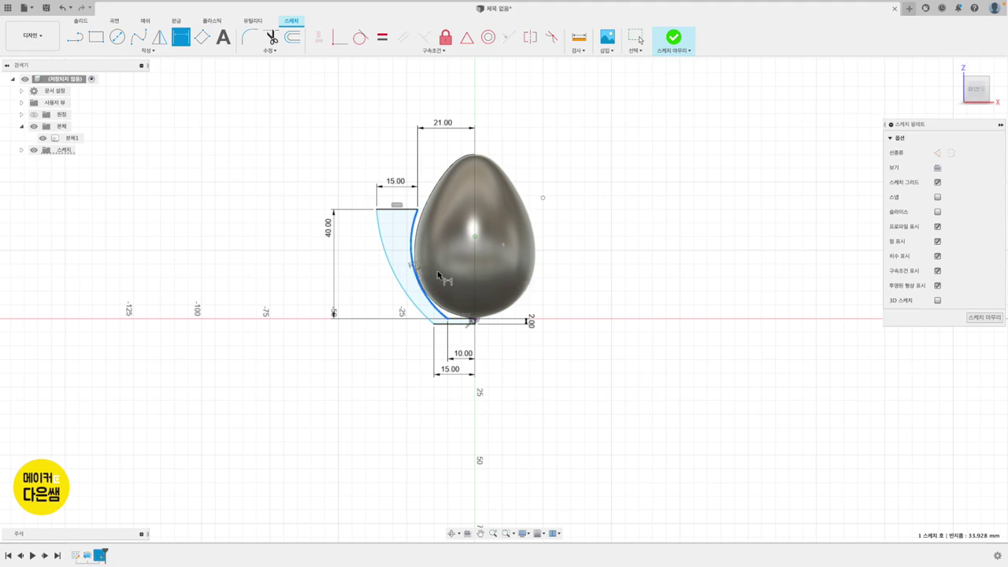
click(366, 281)
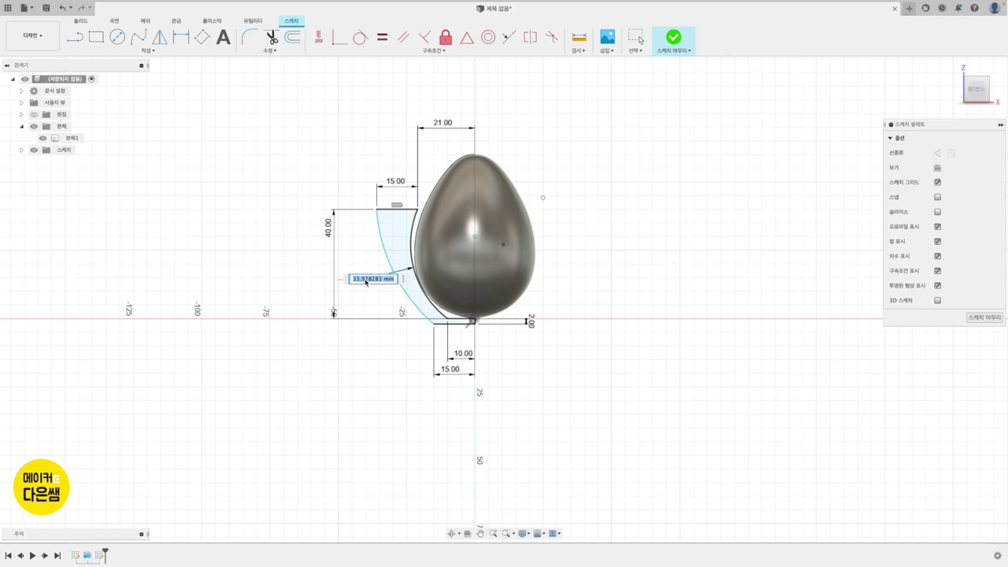
text(33)
key(Return)
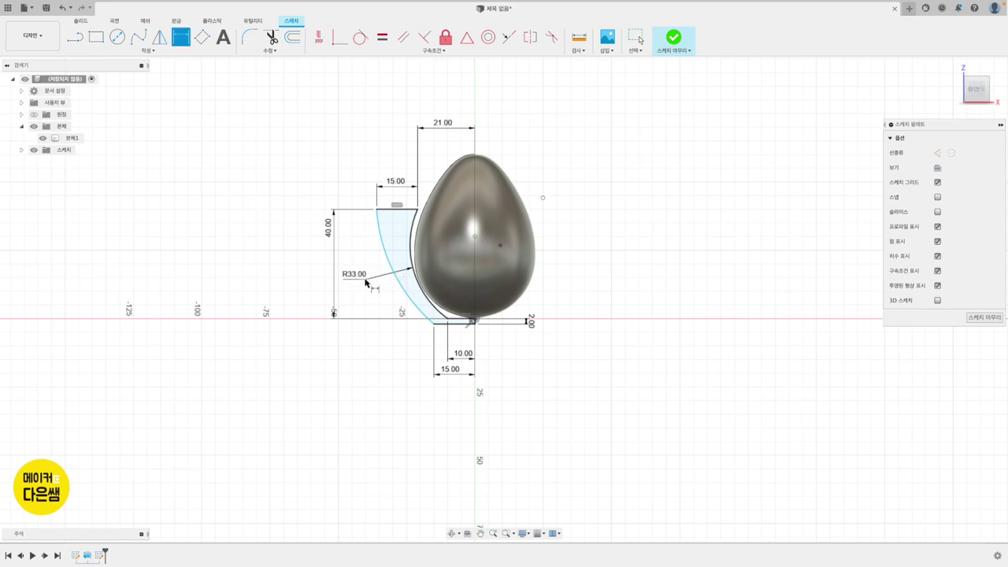
click(389, 262)
click(366, 300)
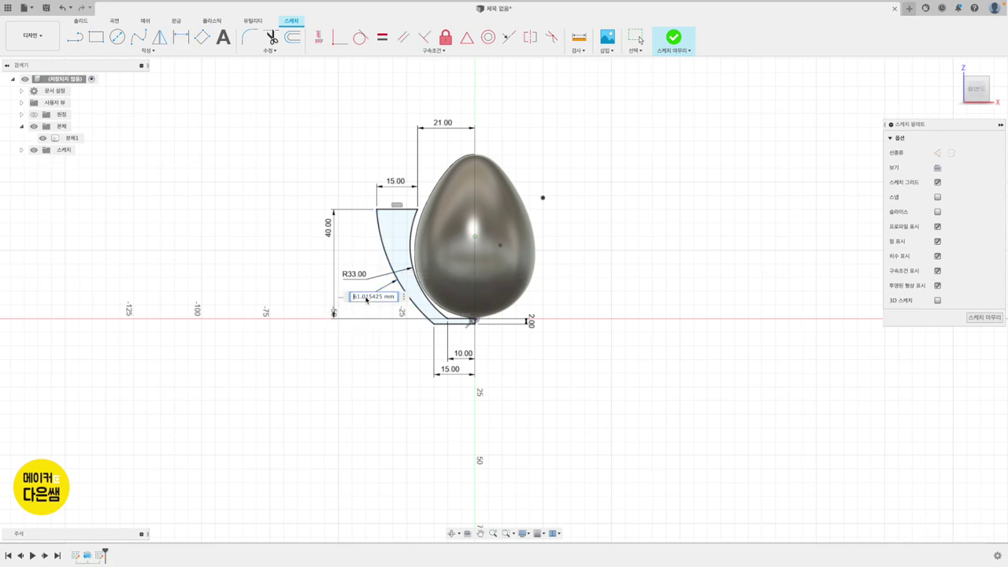
text(45)
key(Return)
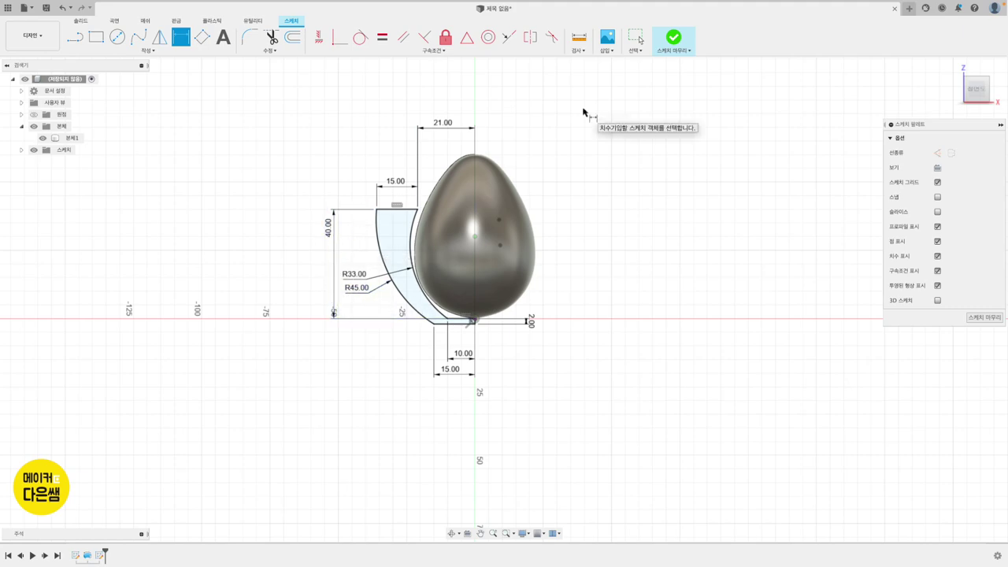
click(668, 36)
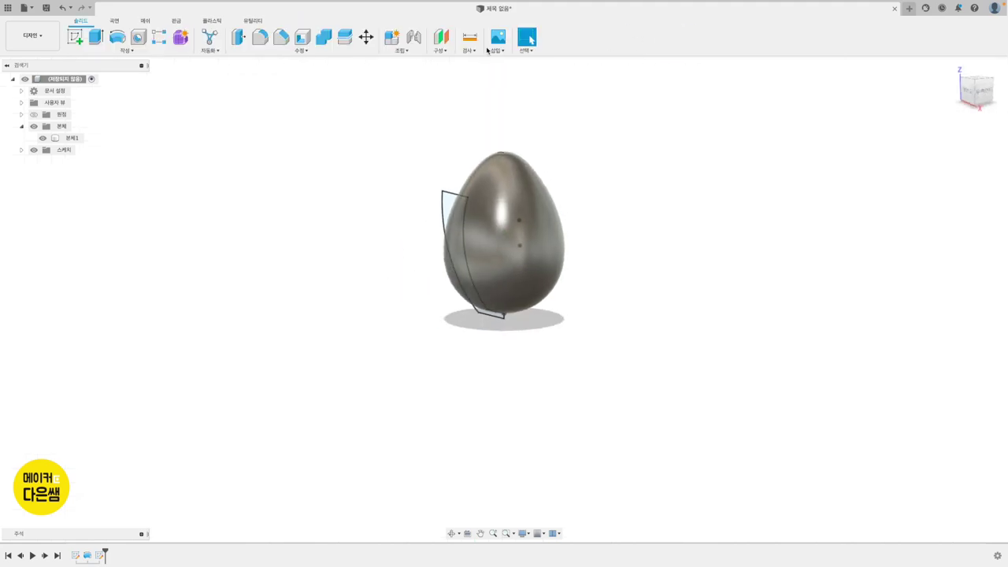
Step: Revolve the cup profile 360° about the egg's vertical axis as a new body
click(122, 51)
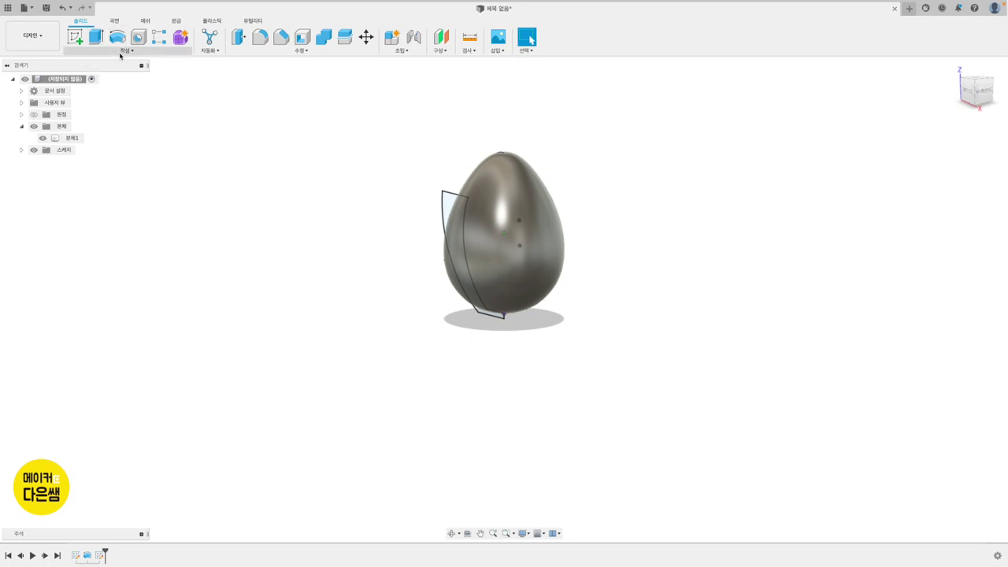
click(96, 113)
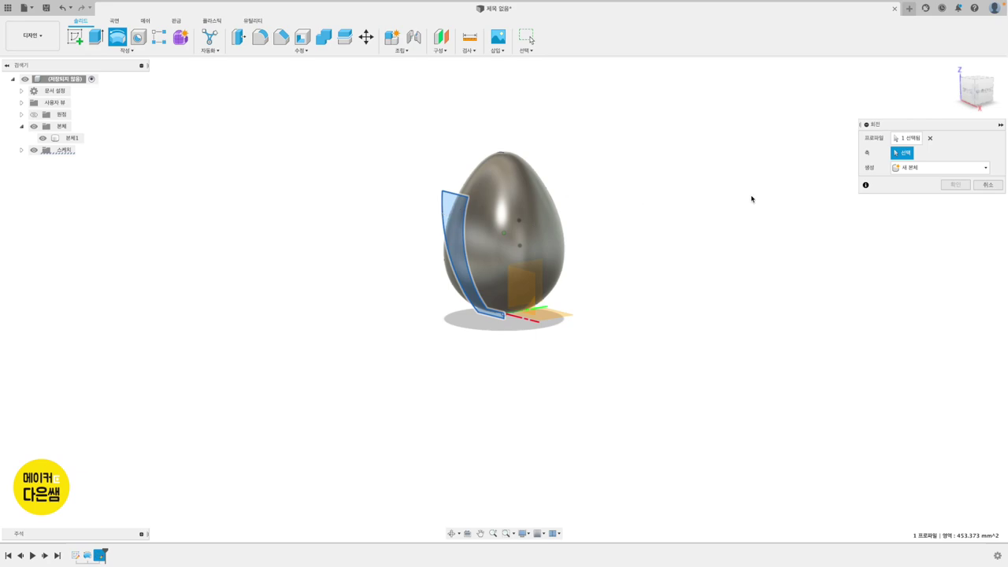
click(503, 296)
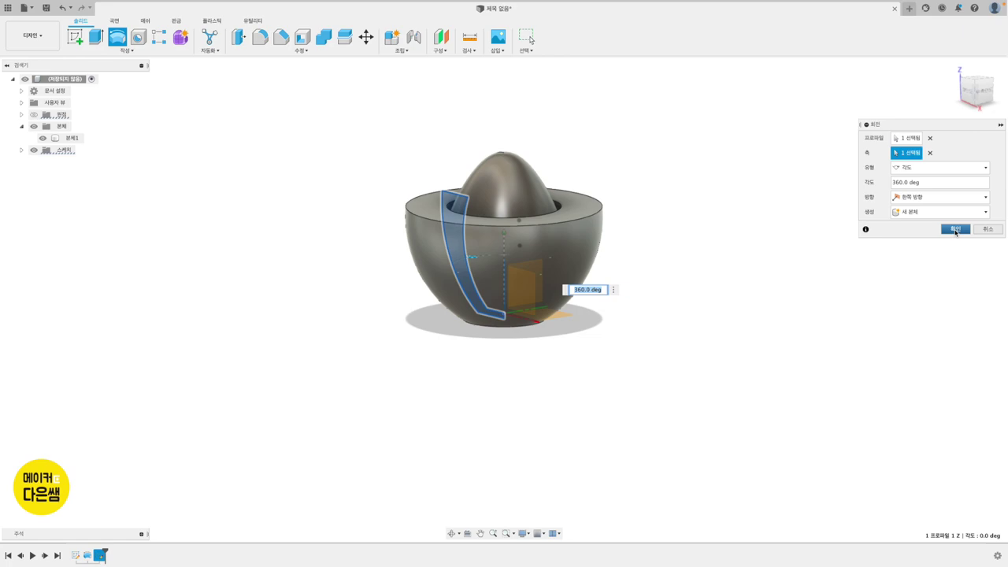
click(955, 229)
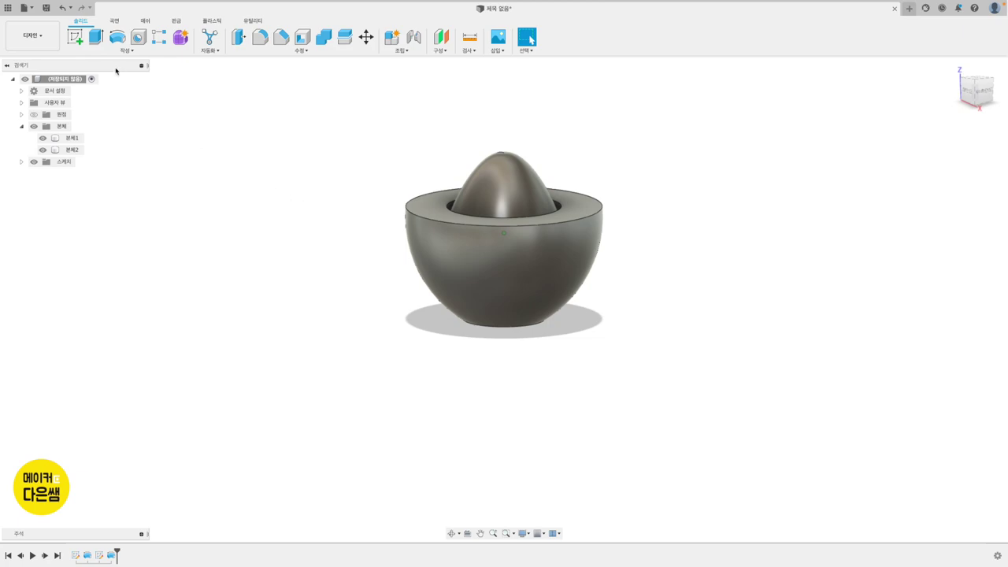
Step: On the front plane, sketch a horizontal top line and a short left vertical line
click(75, 39)
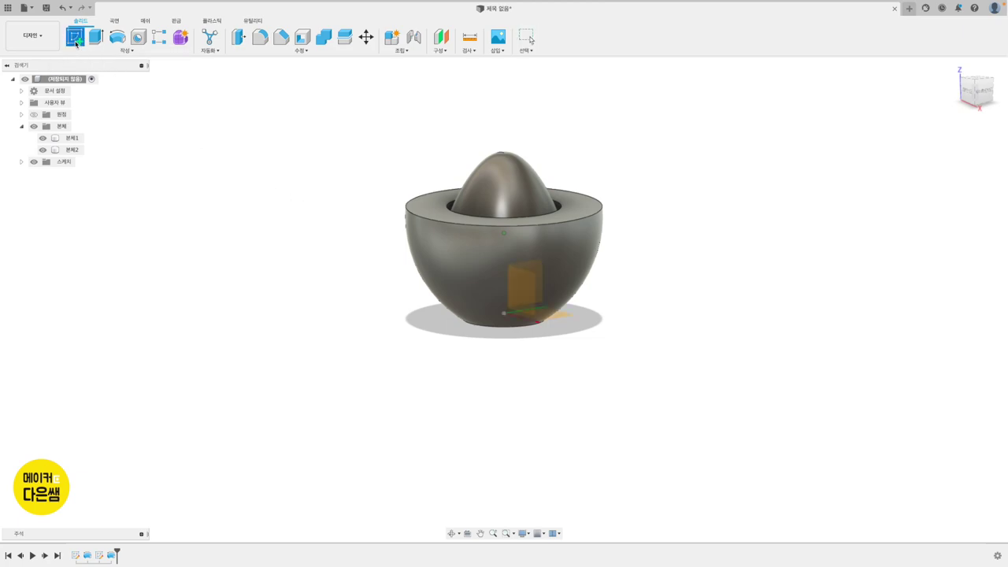
click(540, 270)
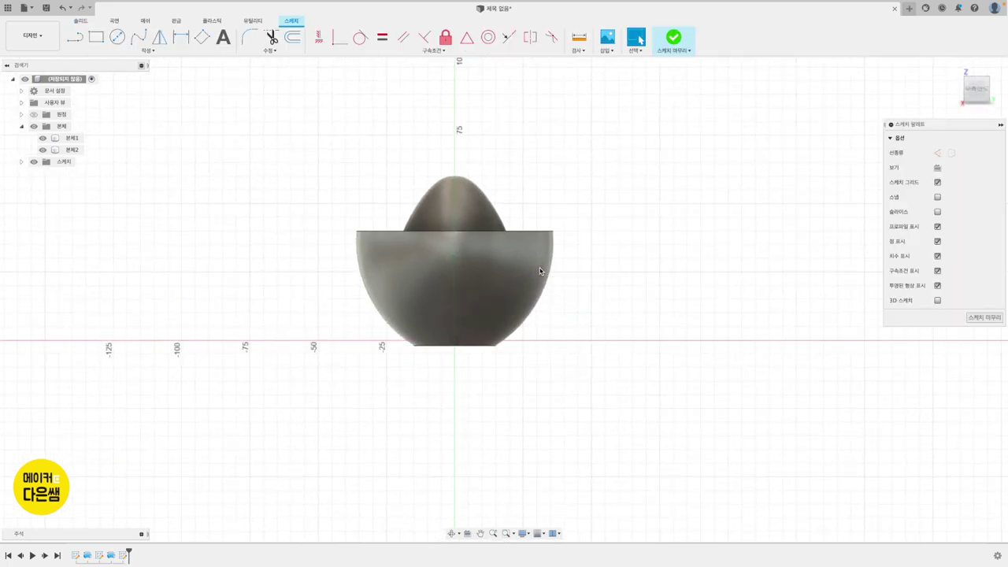
click(75, 37)
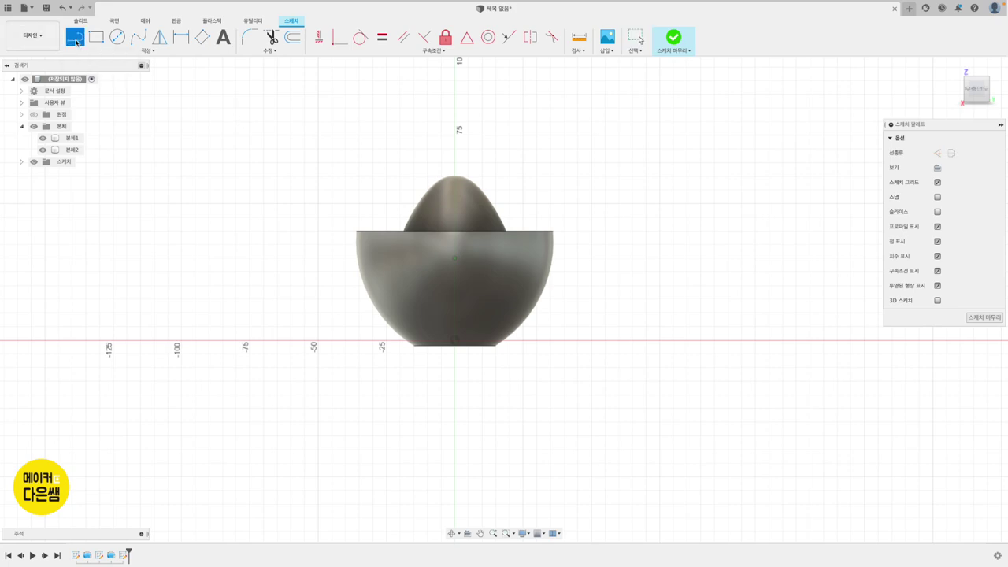
click(570, 218)
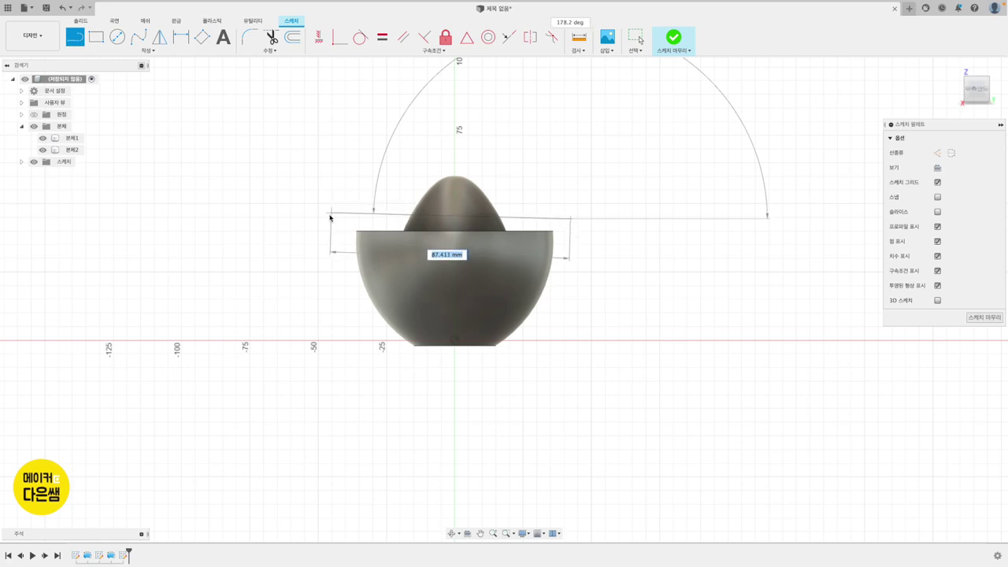
click(330, 218)
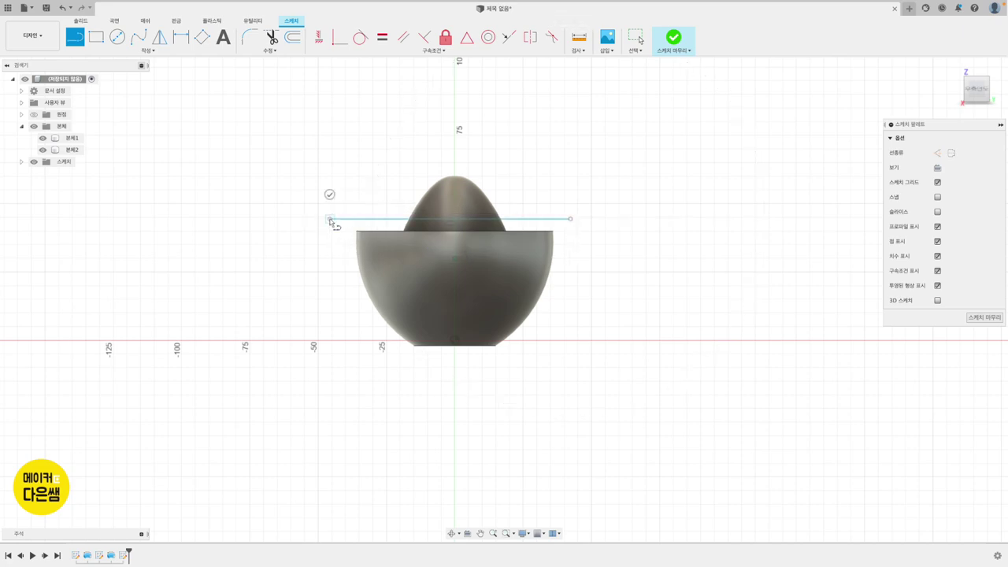
click(330, 281)
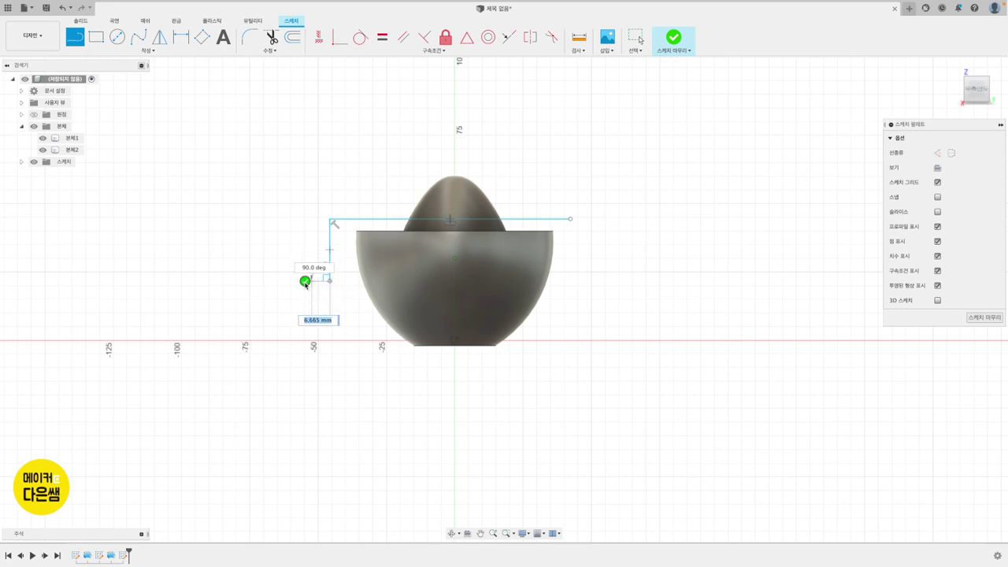
click(306, 282)
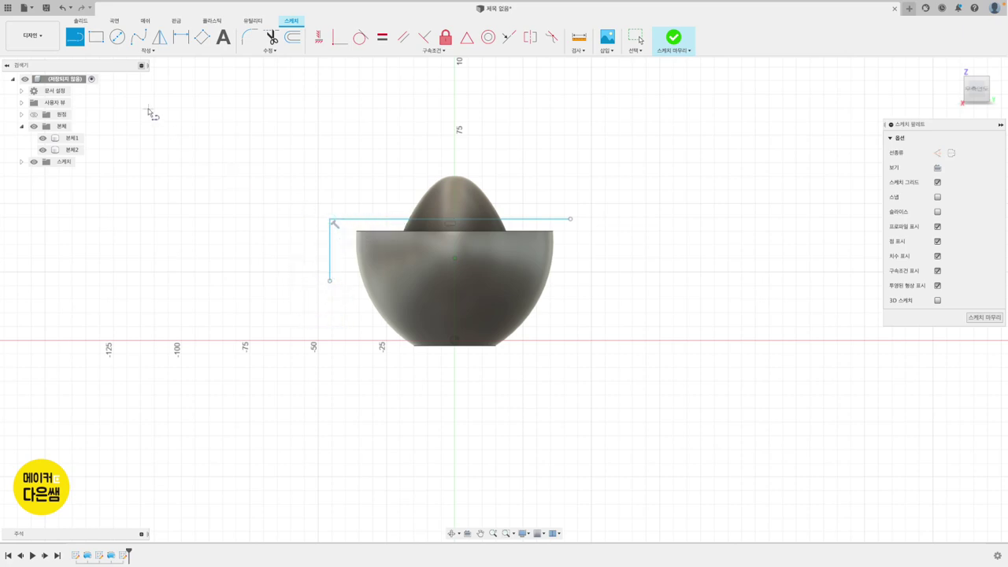
Step: Close the profile with a three-point arc from the top line's right end to the vertical line's bottom
click(146, 51)
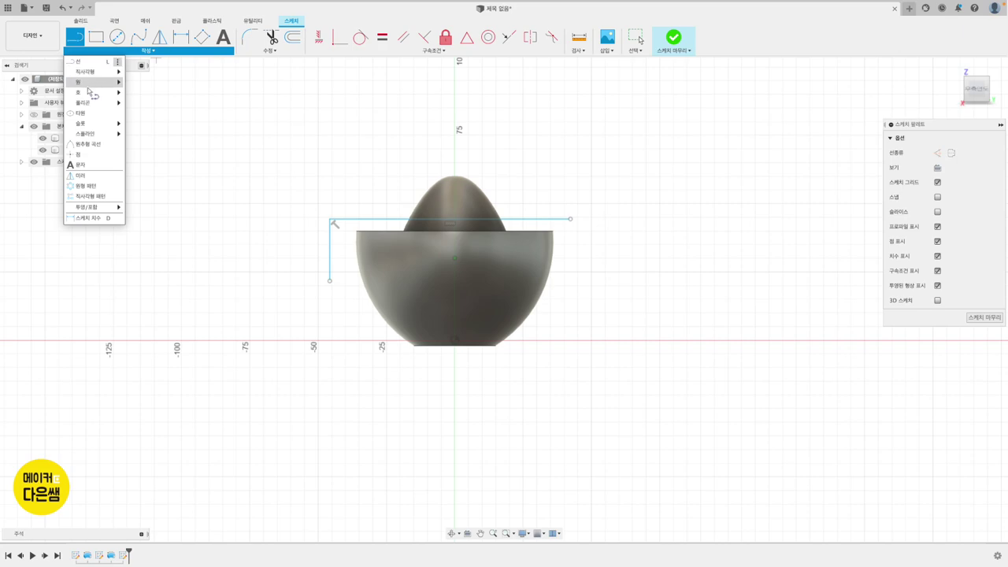
mouse_move(79, 92)
click(135, 93)
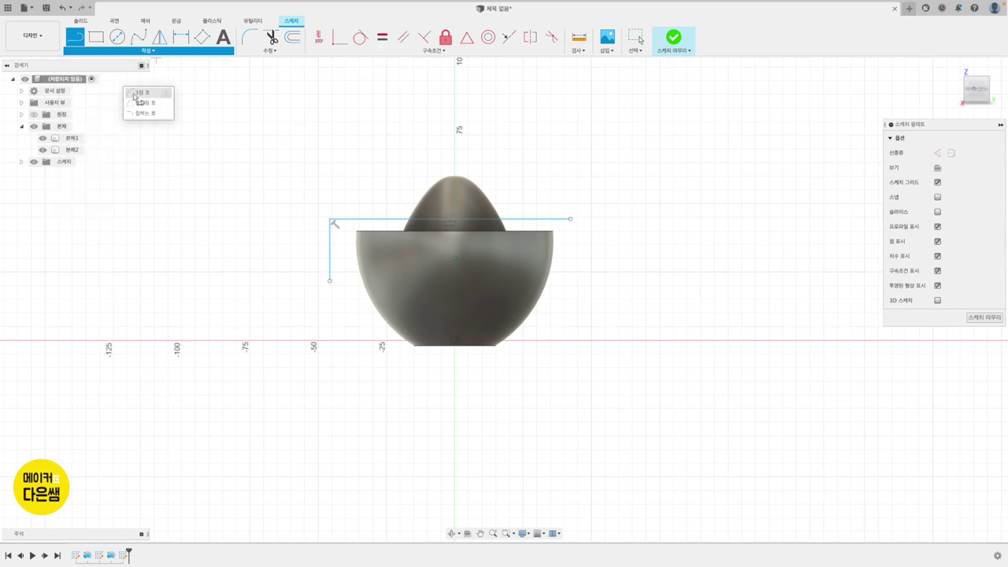
click(570, 218)
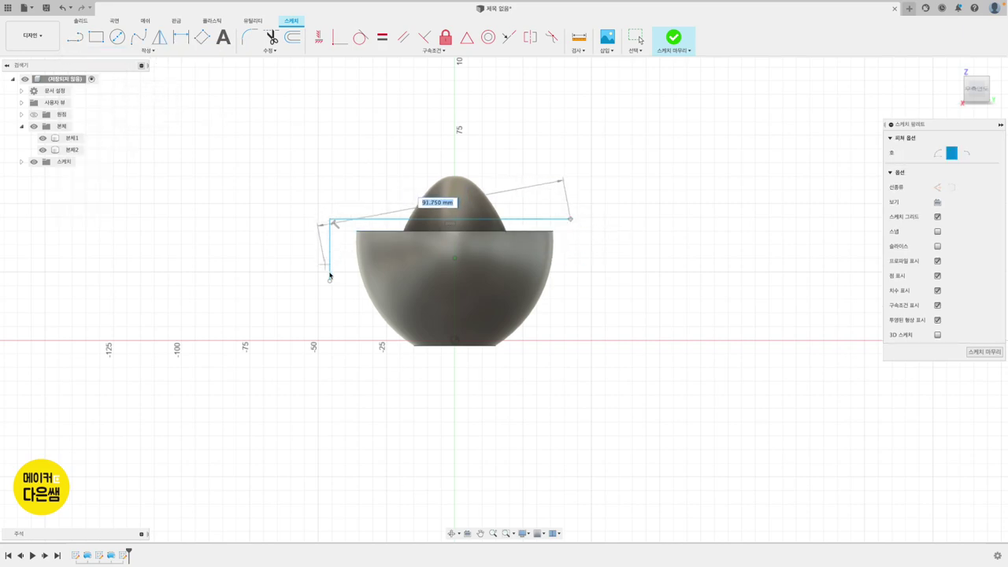
click(329, 280)
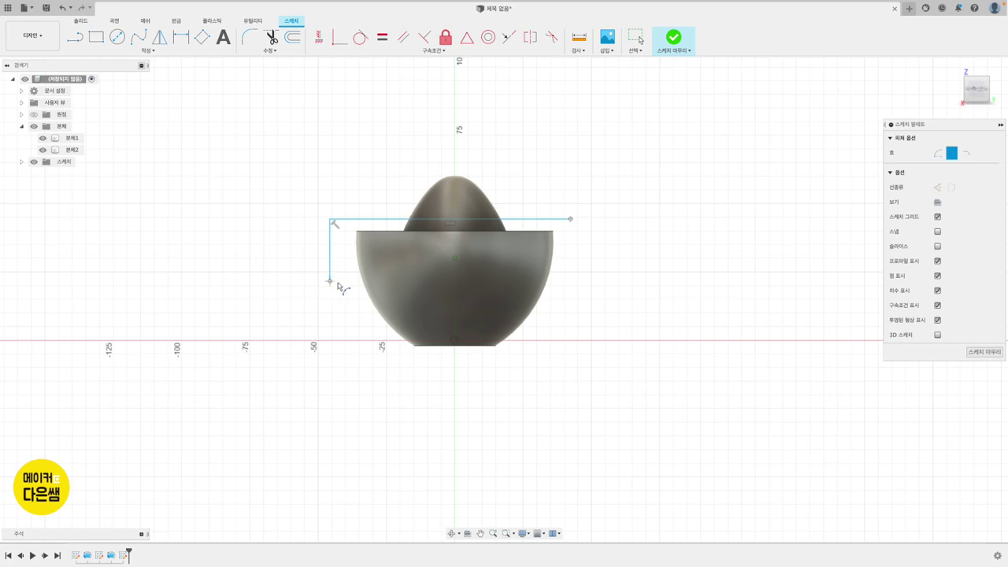
click(465, 277)
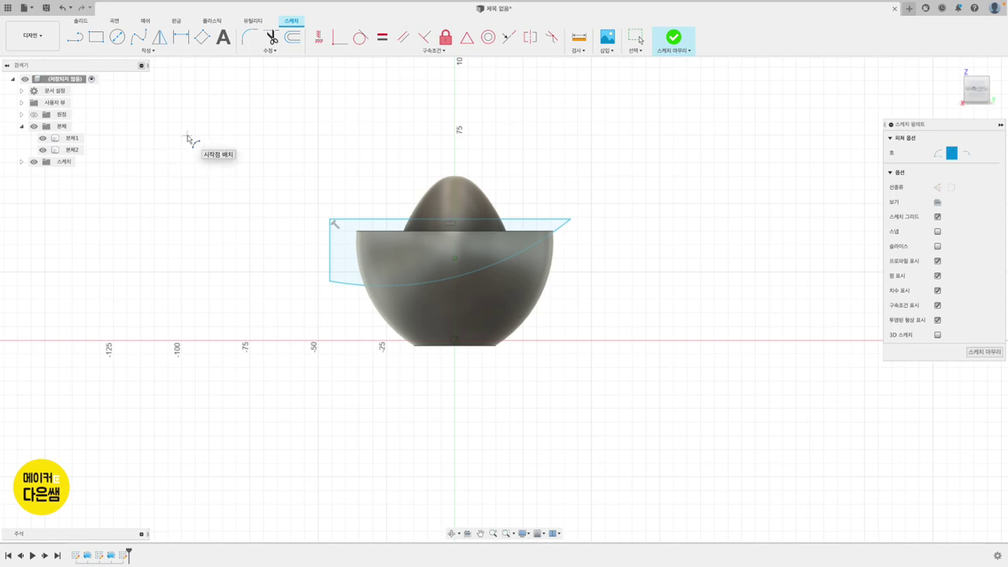
click(182, 38)
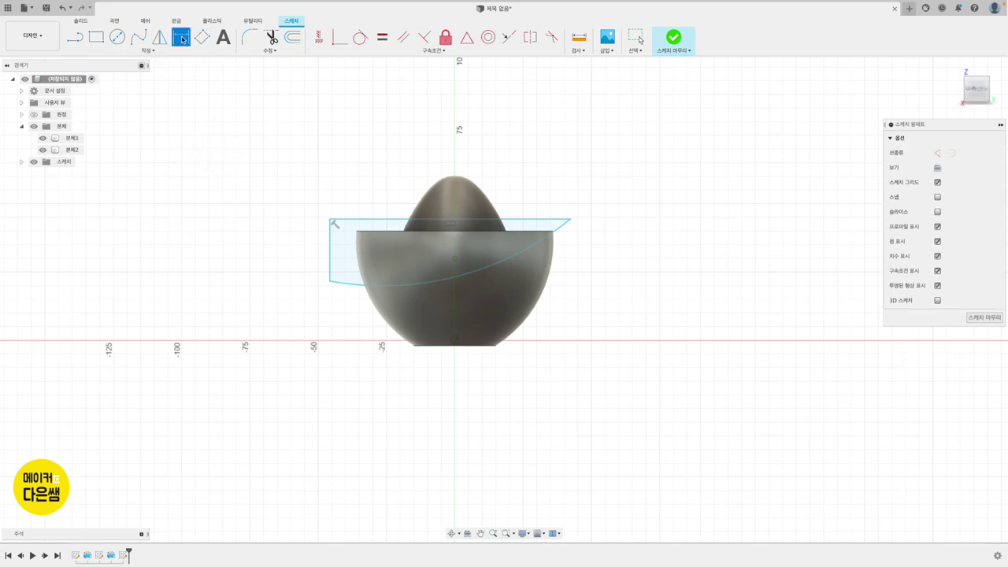
Step: Set the top line to 84 mm and the left edge 38 mm from centre
click(346, 219)
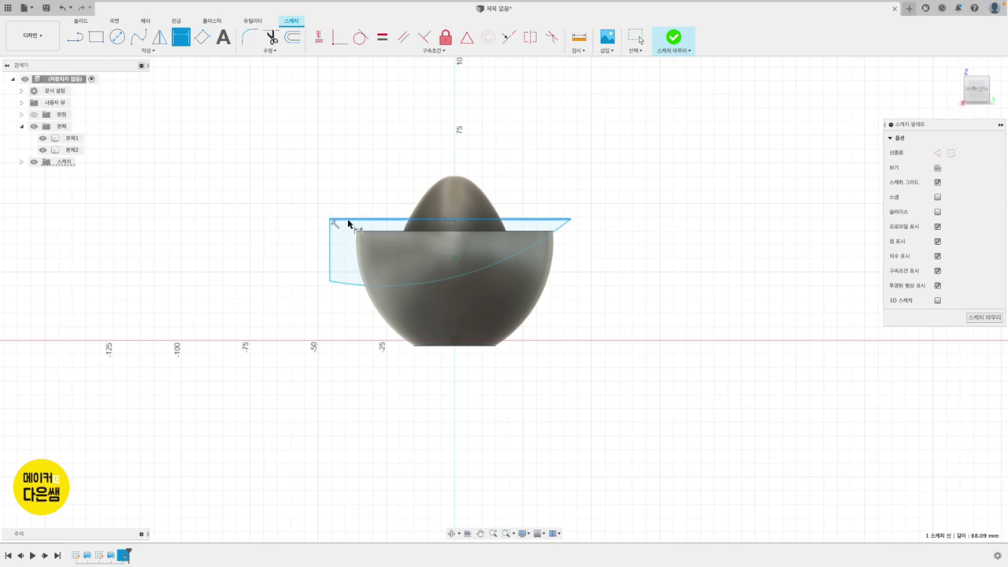
click(400, 175)
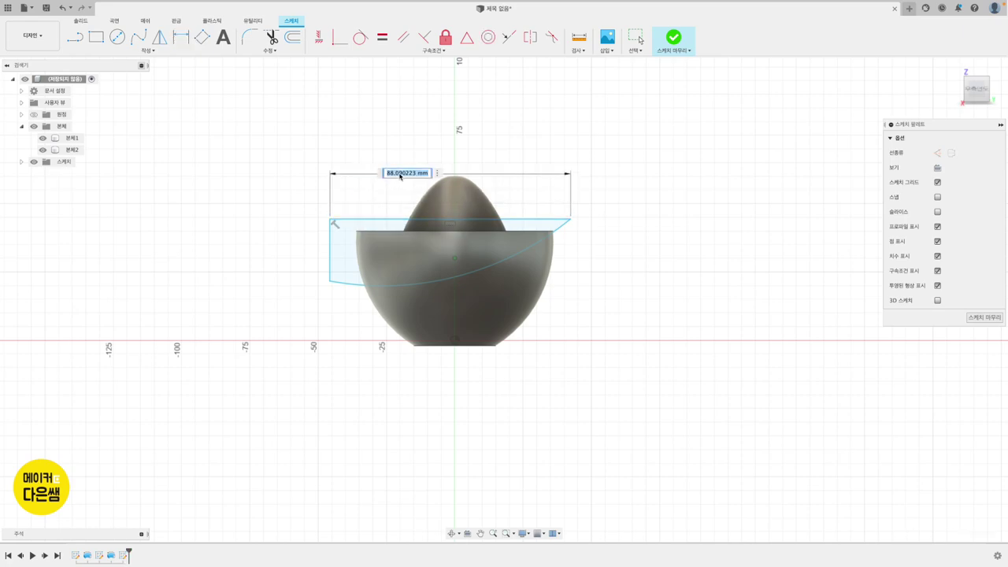
text(84)
key(Return)
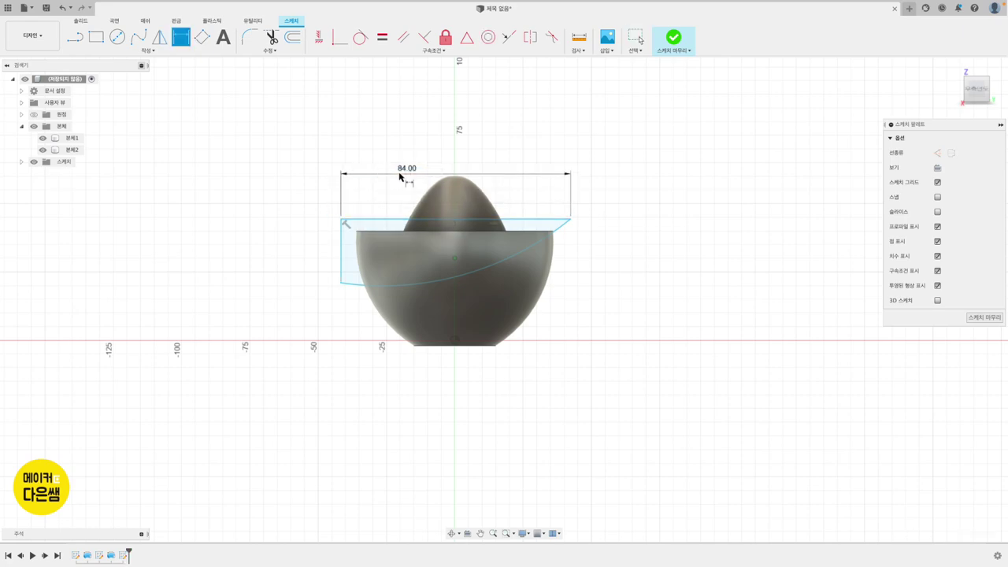
click(340, 228)
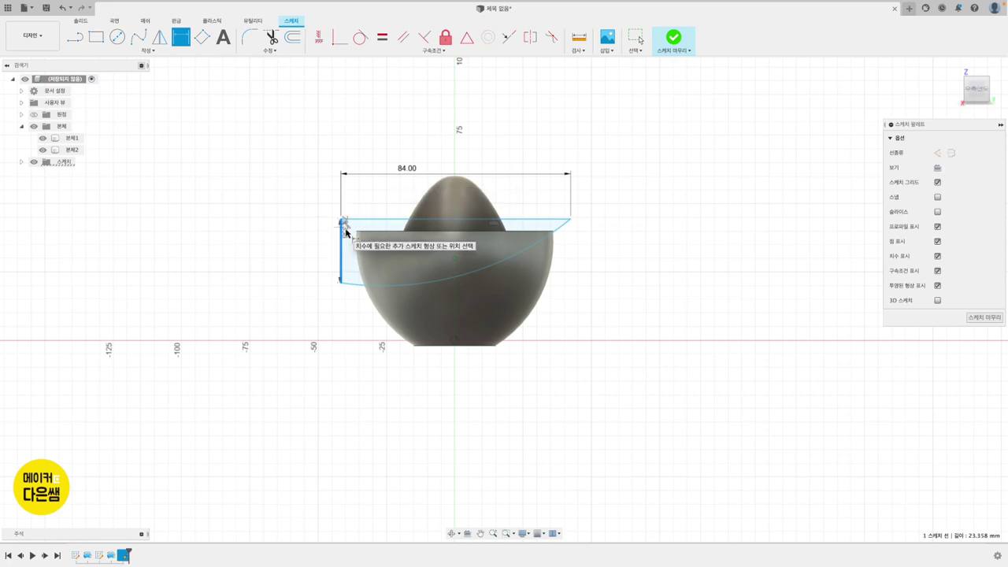
click(454, 340)
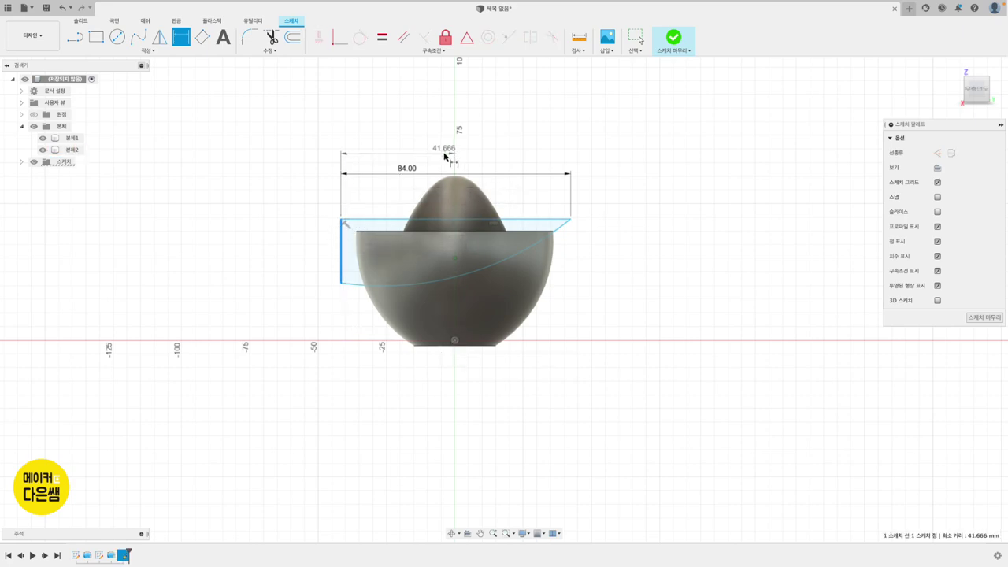
click(445, 156)
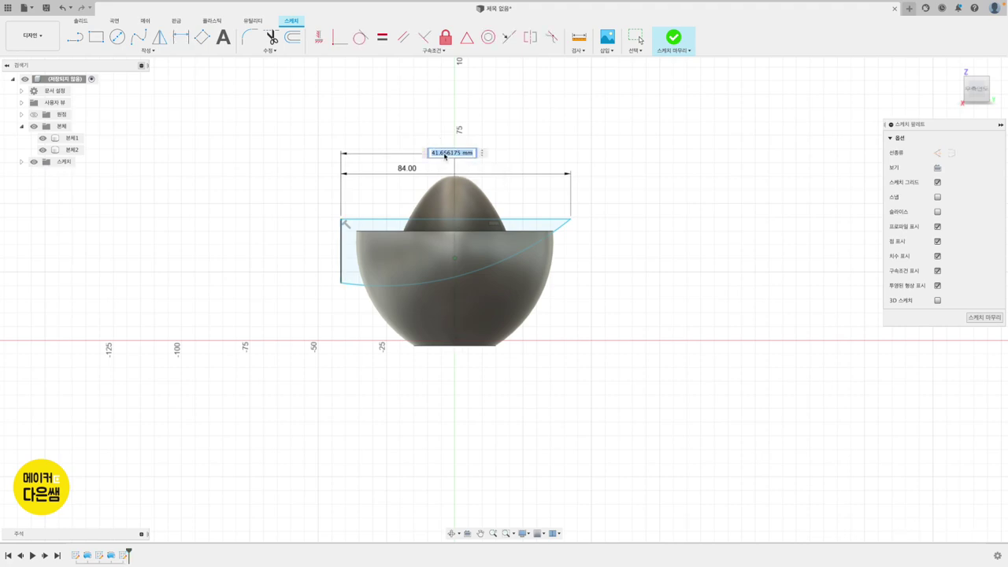
text(38)
key(Return)
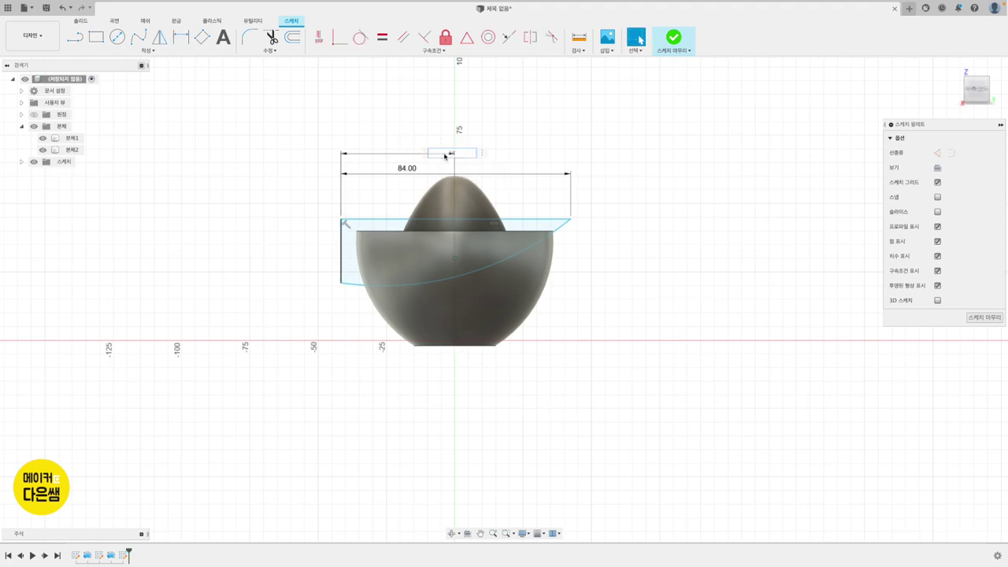
Step: Set the left vertical line to 21 mm and the overall profile height to 47 mm
click(352, 258)
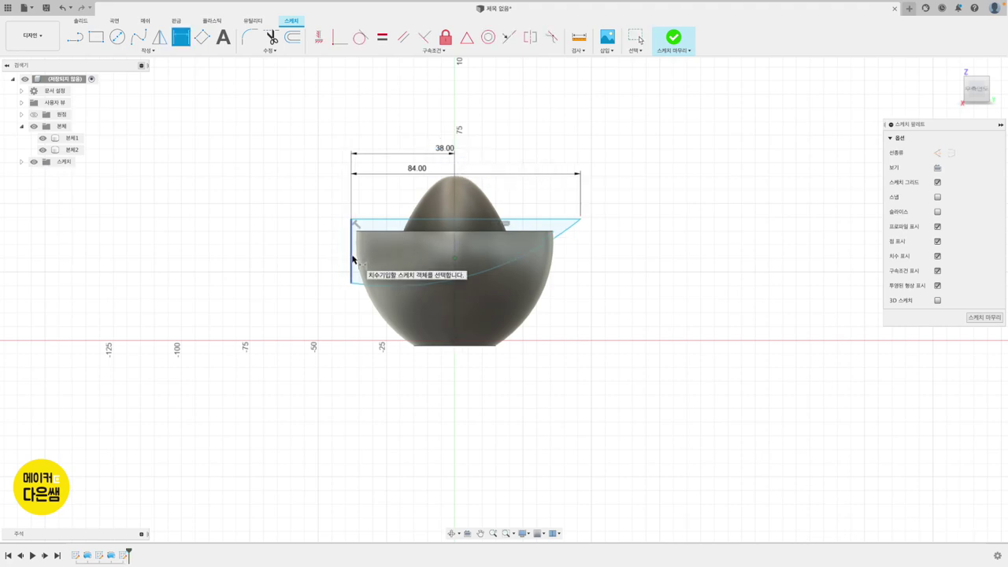
click(329, 259)
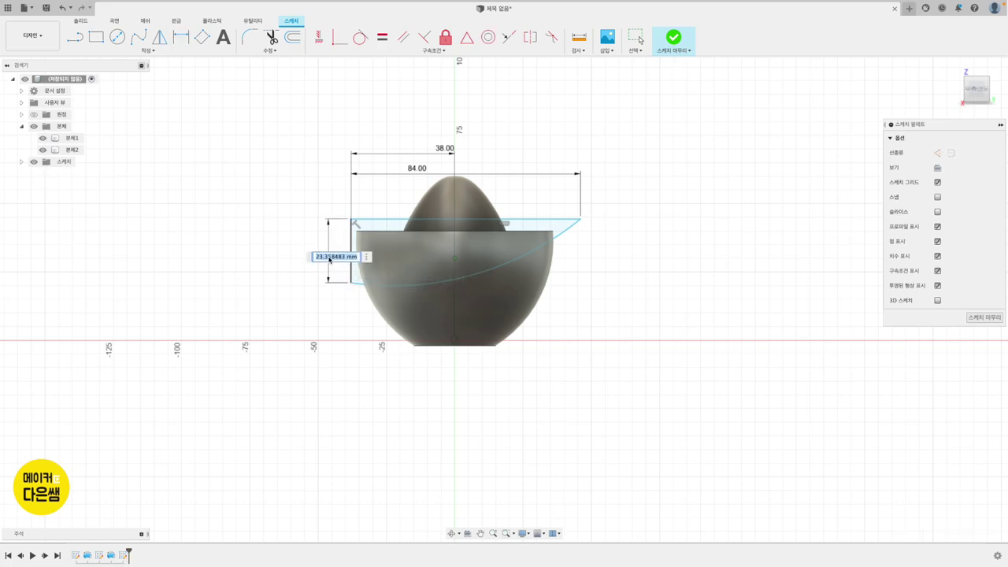
text(21)
key(Return)
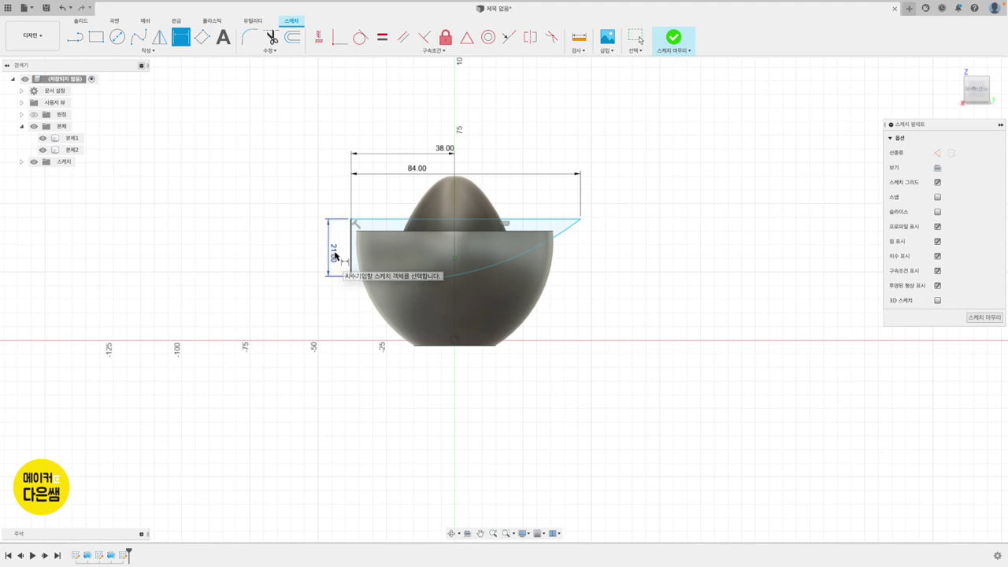
click(367, 220)
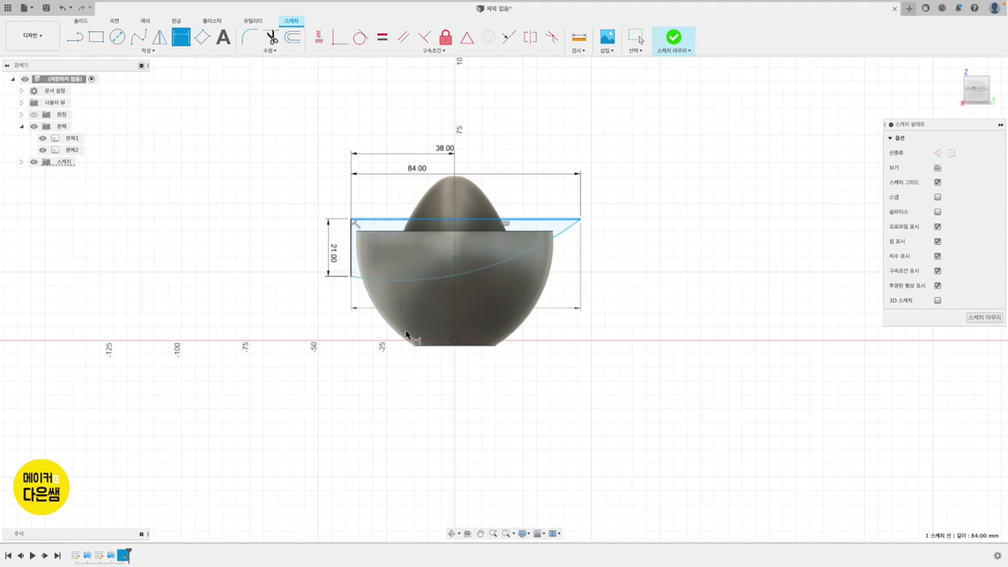
click(455, 340)
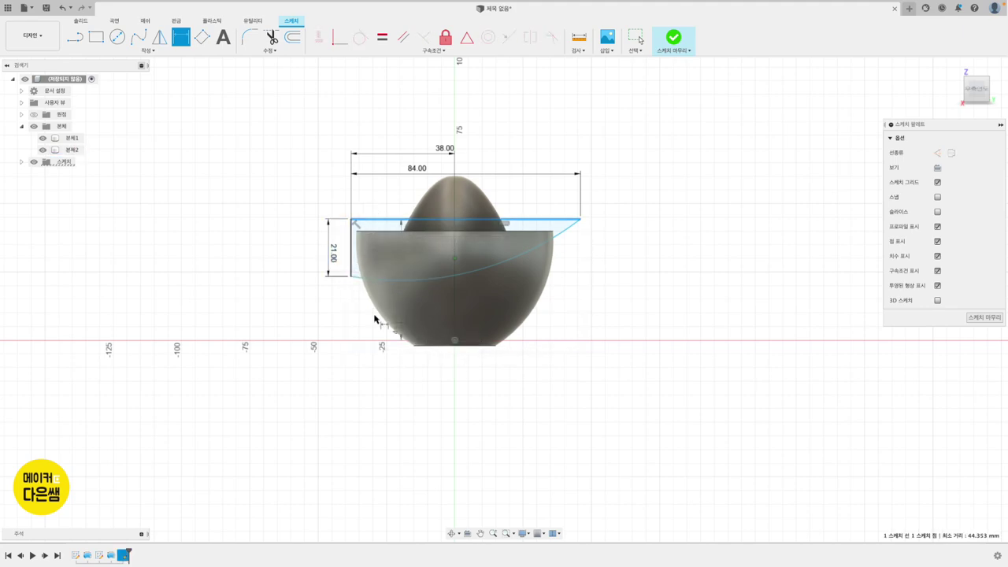
click(305, 312)
text(47)
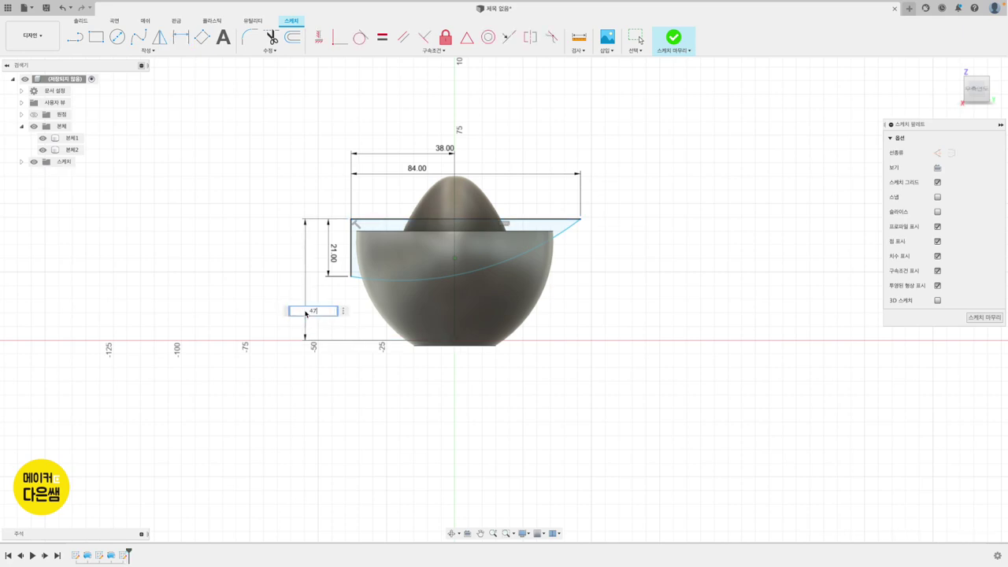
key(Return)
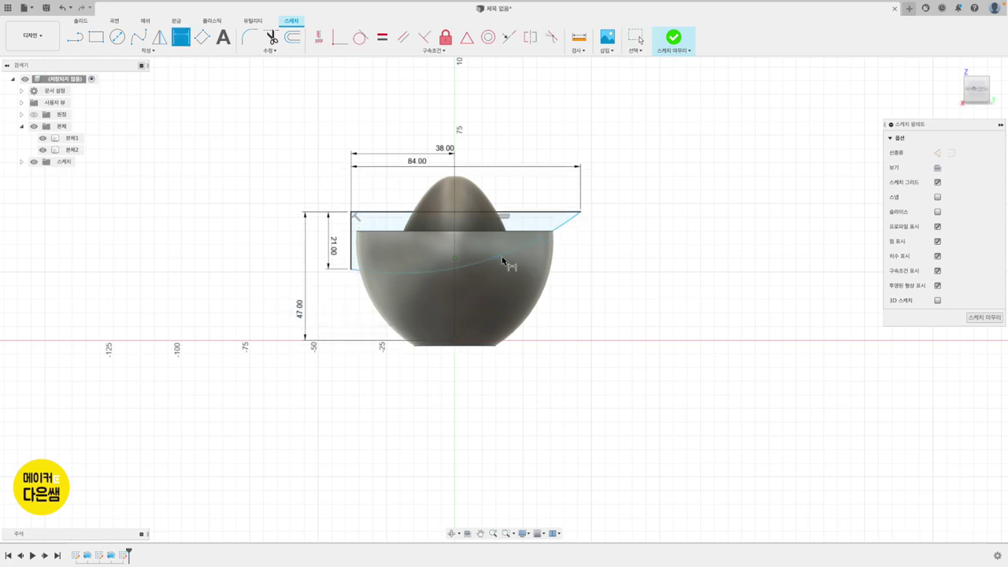
Step: Give the arc a 100 mm radius and finish the sketch
click(493, 261)
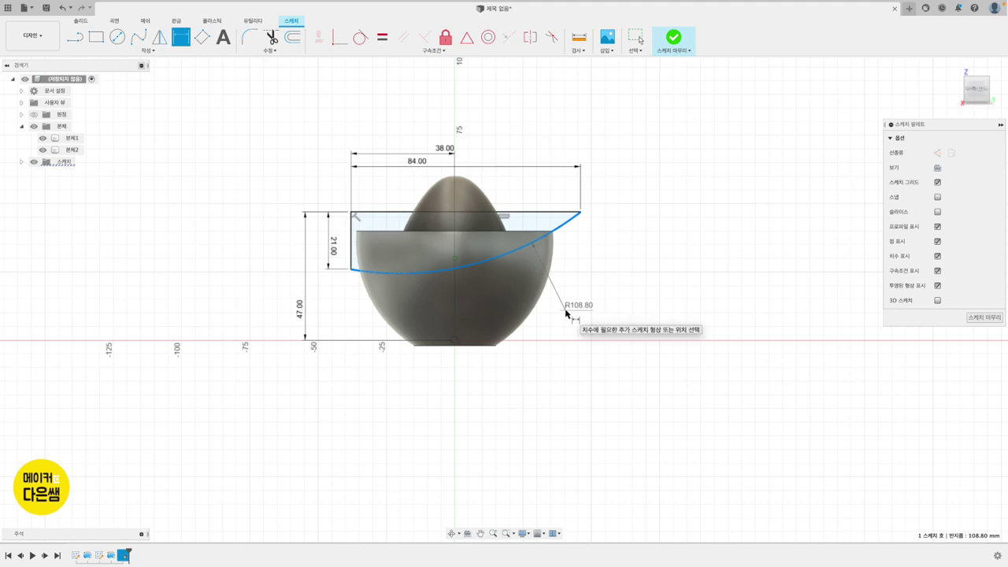
click(565, 312)
text(100)
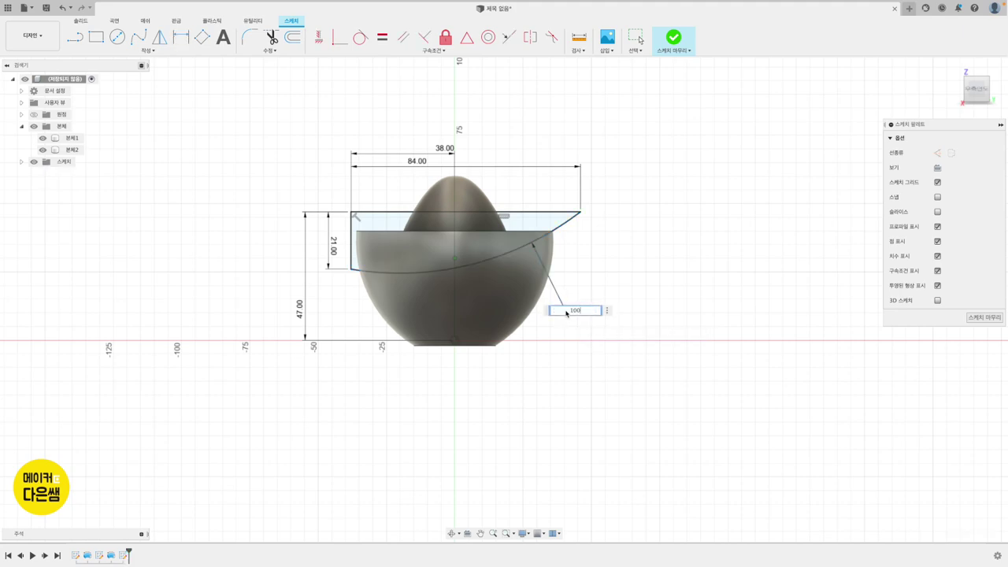
key(Return)
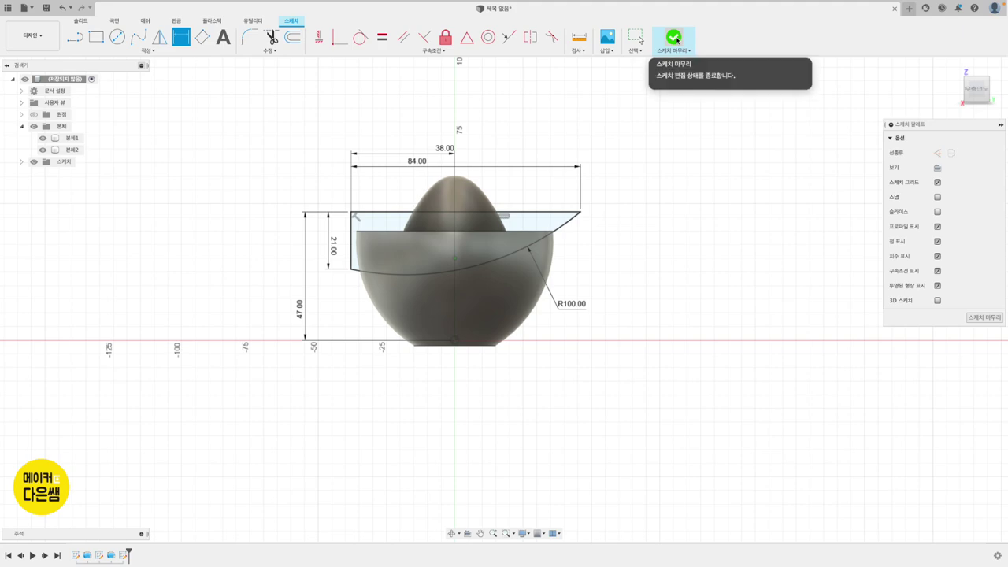
click(675, 38)
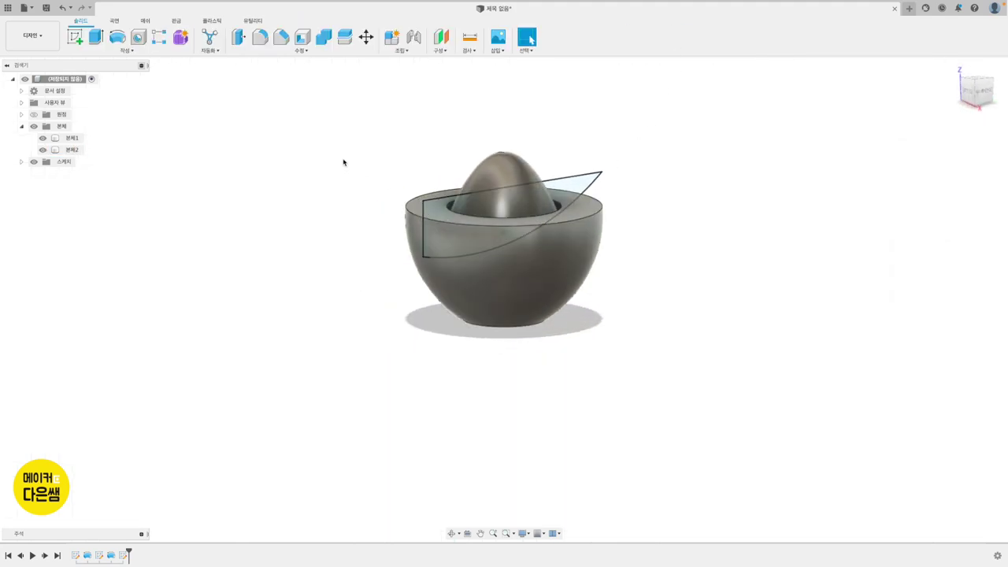
Step: Extrude the profile as a symmetric cut about 50 mm through the cup
click(95, 37)
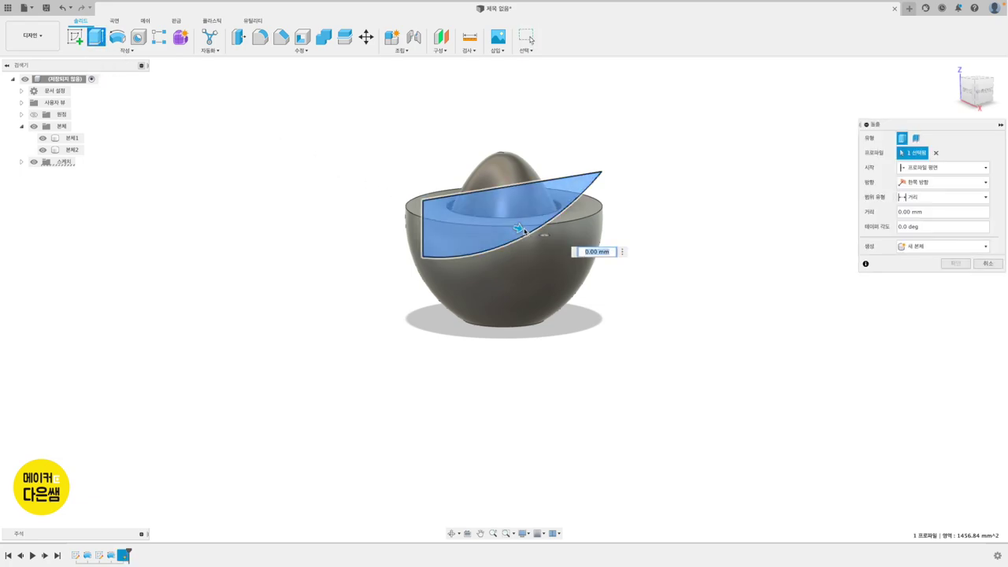
drag(524, 230, 603, 251)
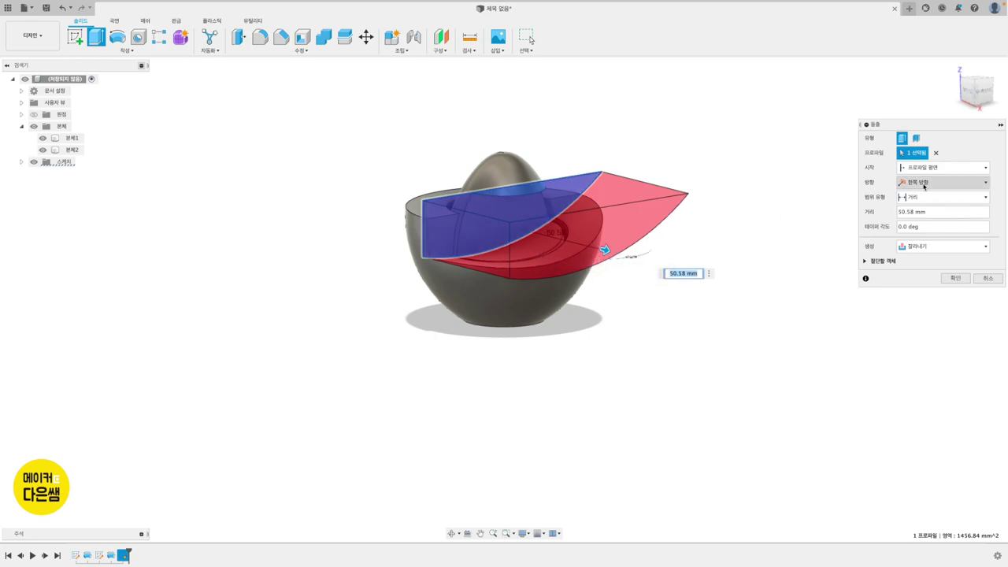
click(918, 184)
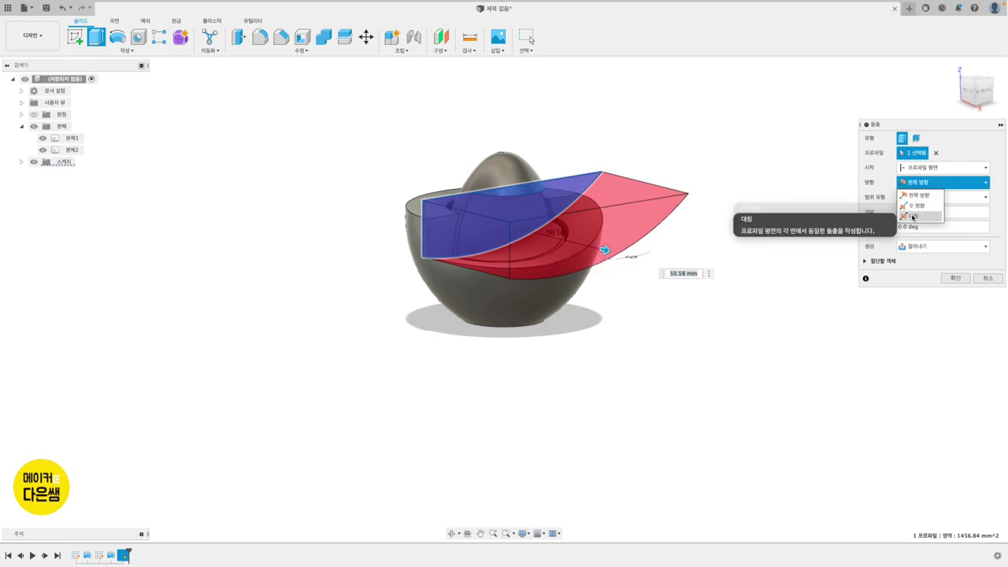
click(911, 218)
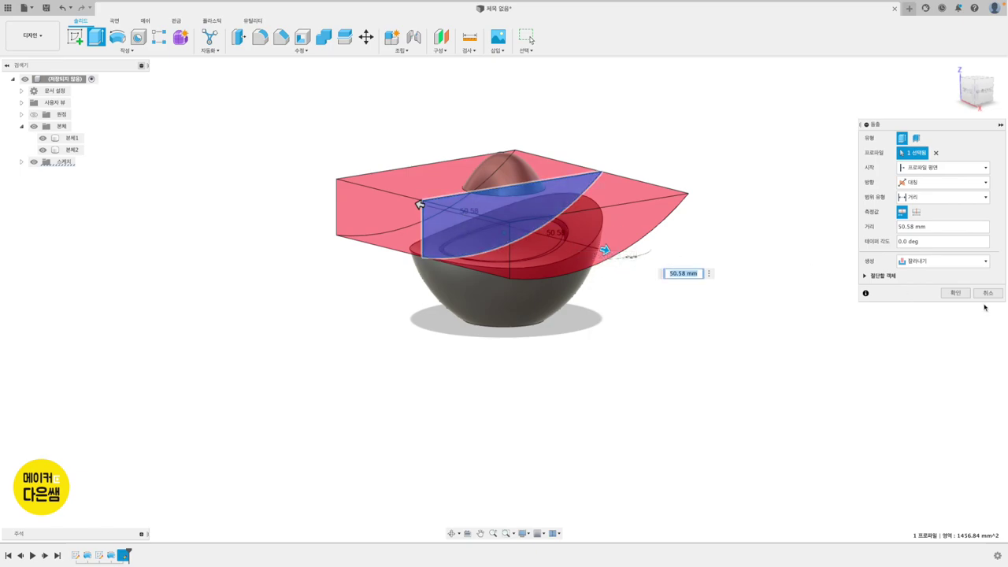
Step: Exclude the egg body from Objects to Cut so only the cup is cut, and apply
click(886, 278)
click(864, 277)
click(864, 276)
click(865, 275)
click(869, 296)
click(869, 296)
click(870, 297)
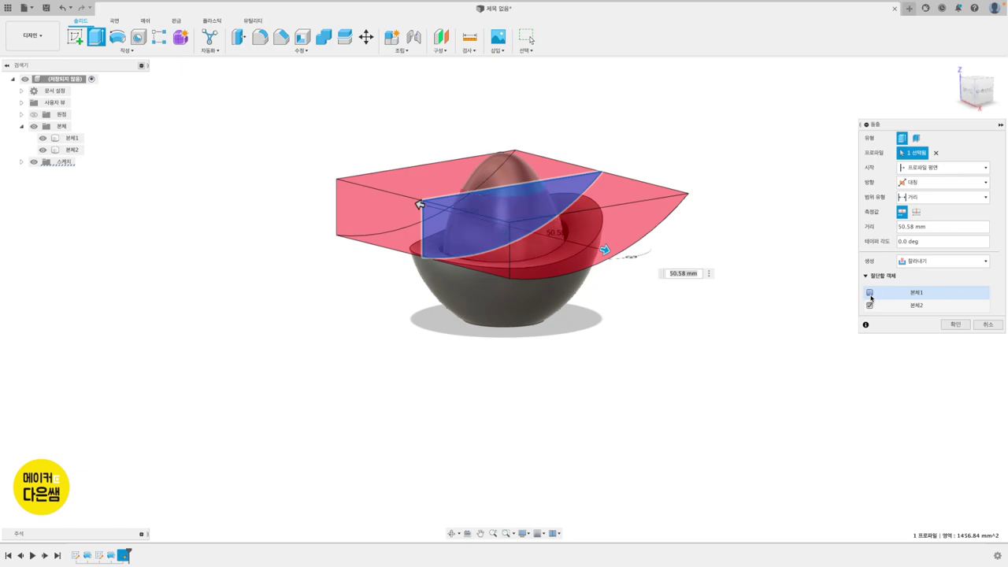
click(870, 296)
click(870, 296)
click(955, 324)
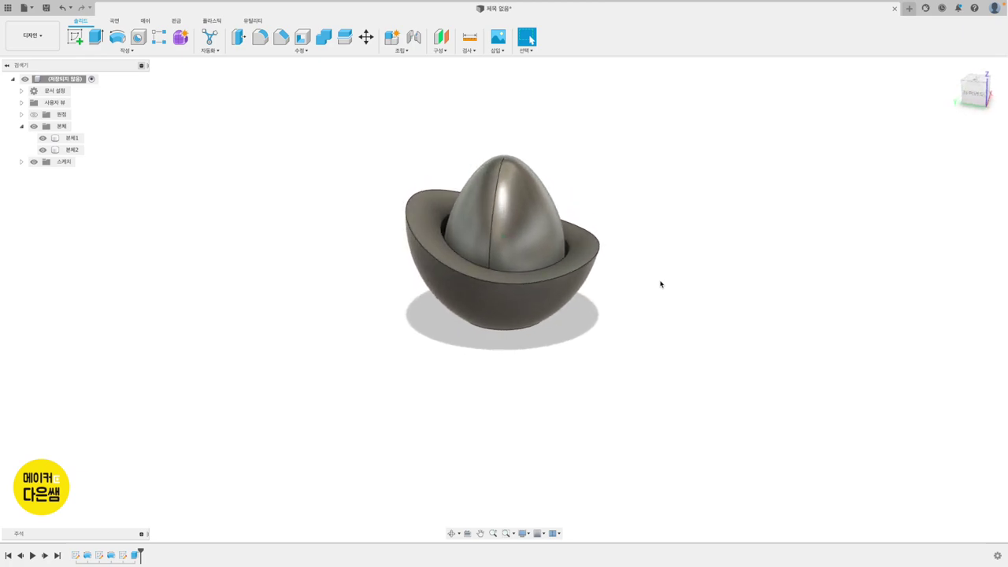
click(74, 39)
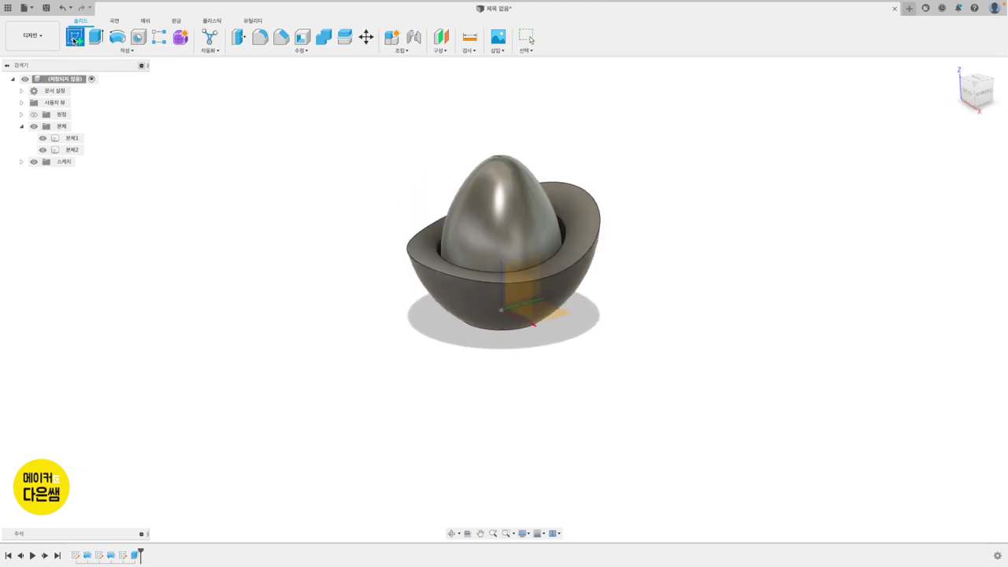
Step: Start a sketch on the origin plane and zoom in on the cup's side
click(539, 270)
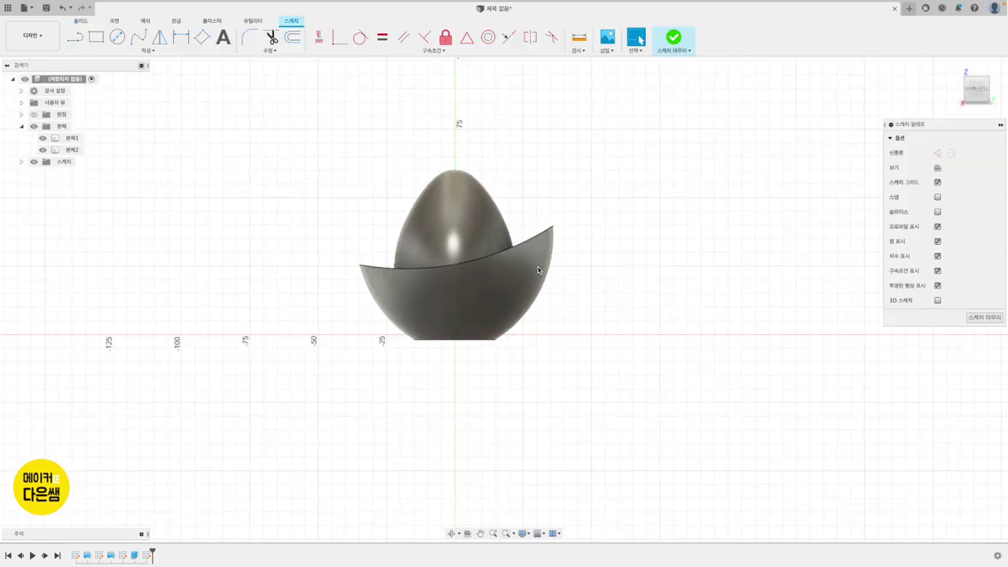
click(433, 250)
scroll(427, 254, up, 2)
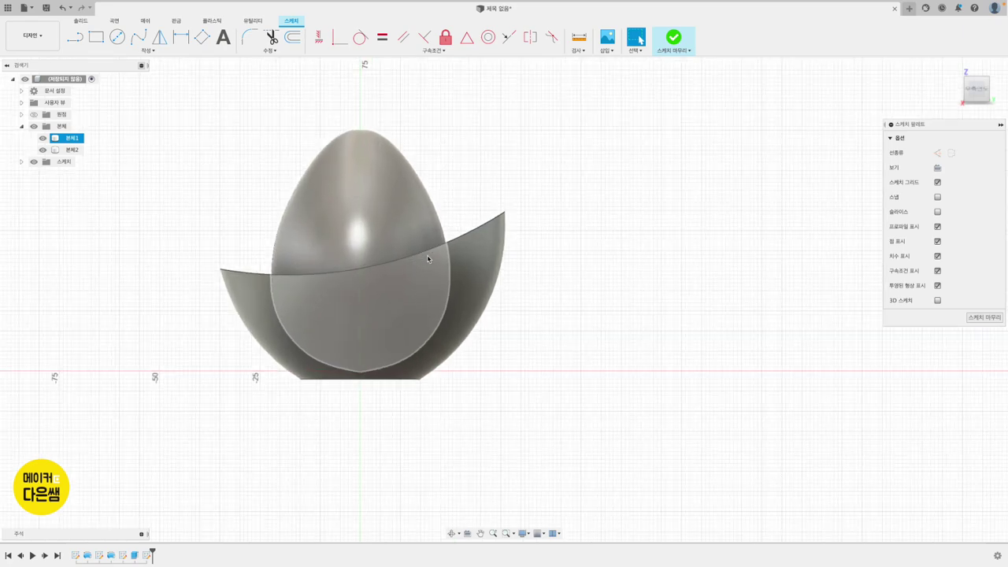
scroll(427, 259, up, 2)
middle_drag(428, 259, 540, 259)
scroll(428, 259, up, 2)
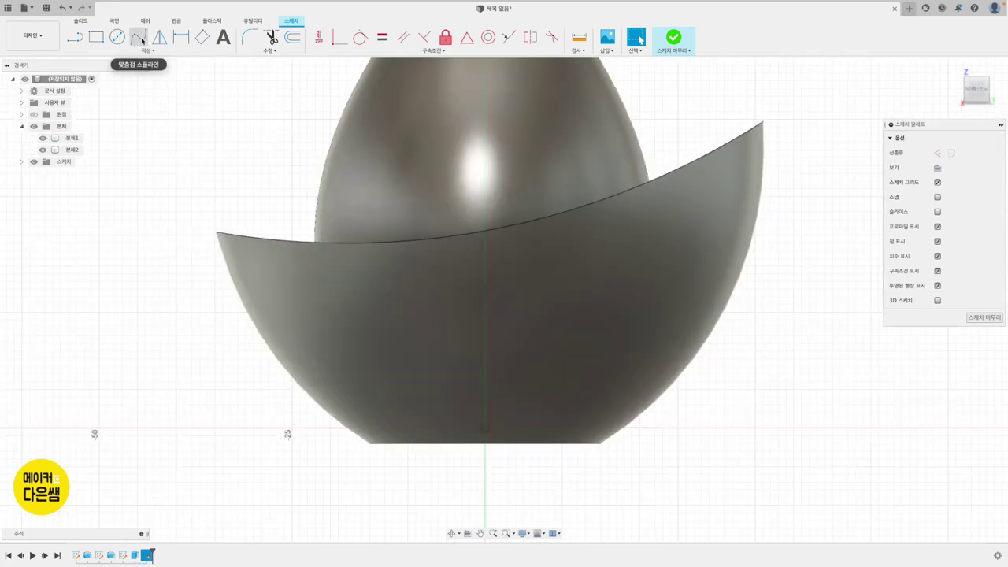
Step: Draw a closed fit-point spline wing outline with feather notches along its end
click(141, 39)
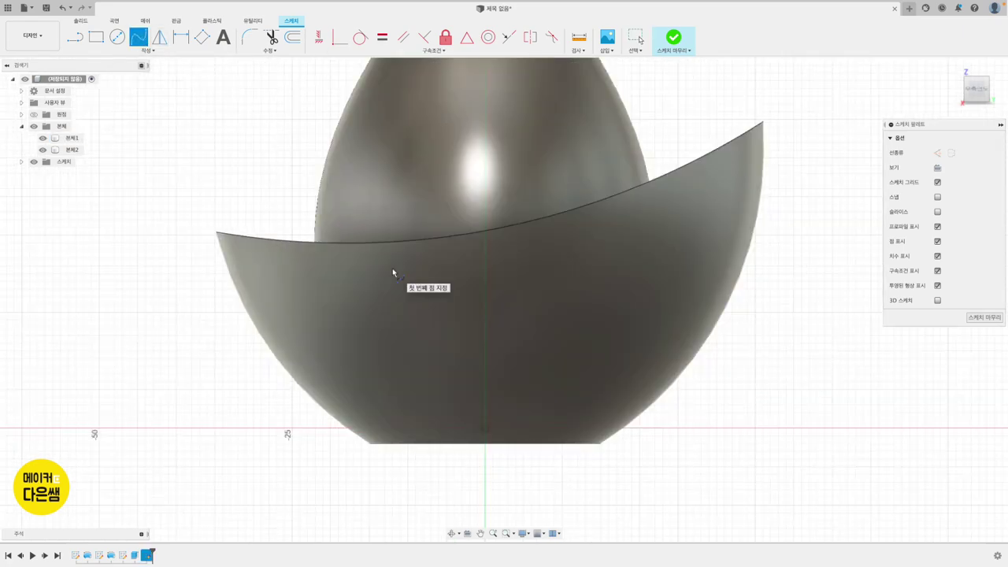
click(373, 340)
click(404, 301)
click(475, 318)
click(550, 307)
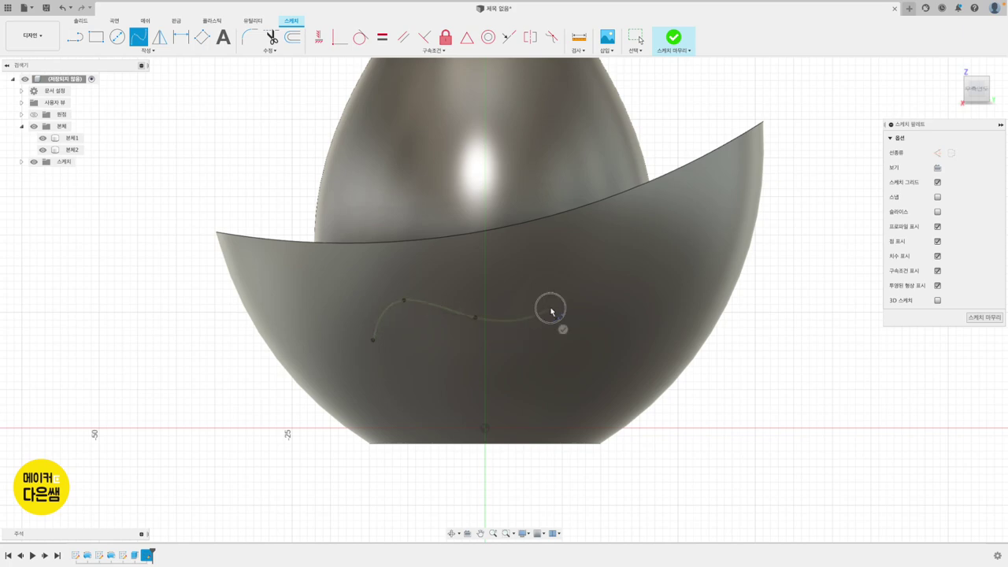
click(593, 278)
click(617, 256)
click(635, 260)
click(634, 290)
click(652, 298)
click(648, 320)
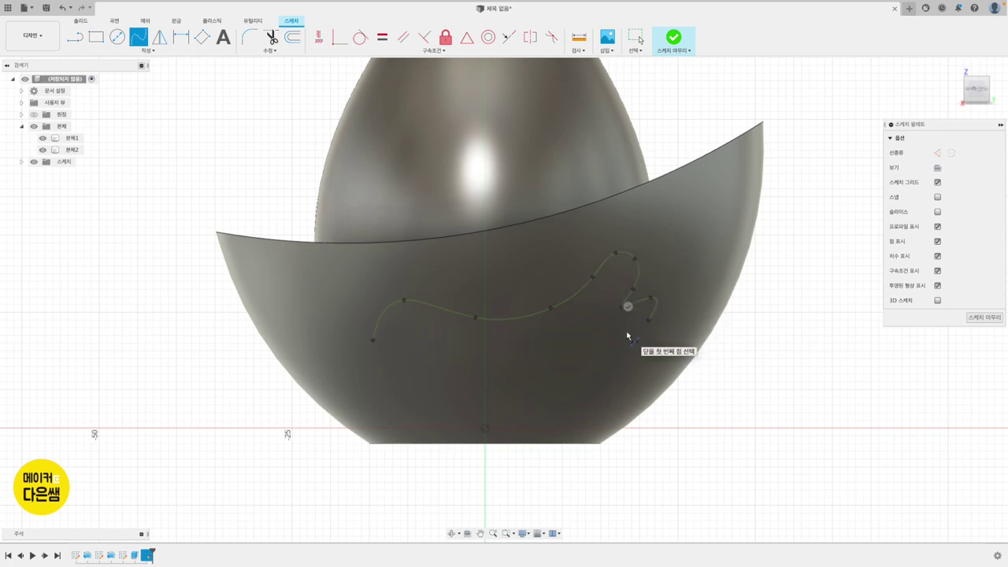
click(652, 339)
click(642, 354)
click(600, 393)
click(562, 416)
click(454, 411)
click(373, 341)
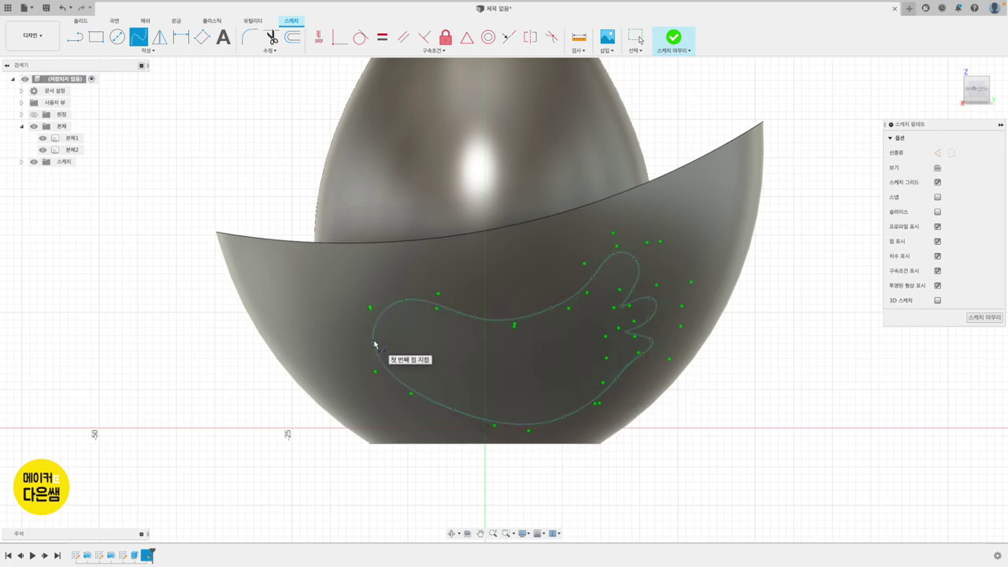
key(Escape)
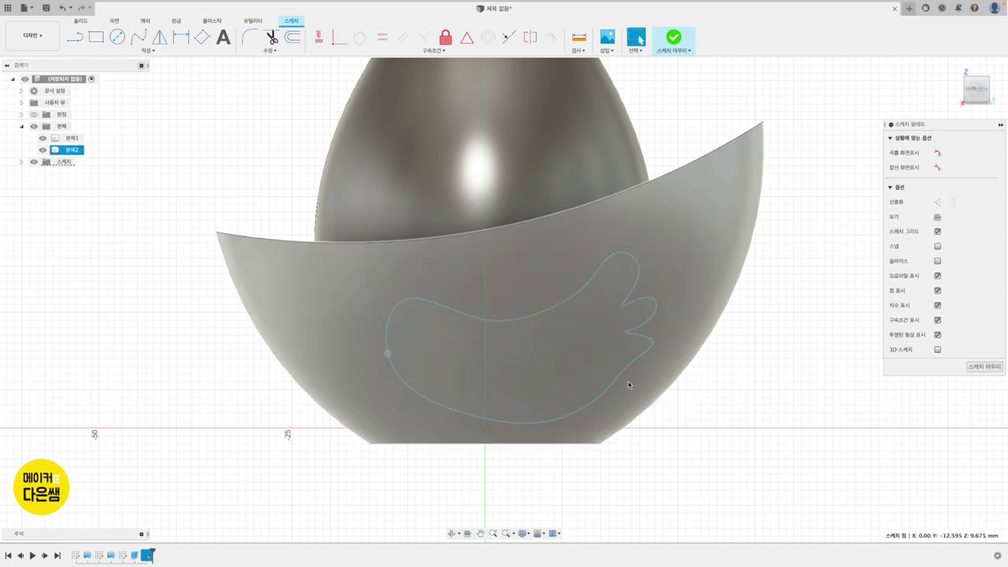
Step: Drag the spline points to smooth the wing's feathers, bottom and top edge, then finish the sketch
mouse_move(641, 354)
mouse_down()
mouse_move(646, 368)
mouse_move(625, 333)
mouse_up()
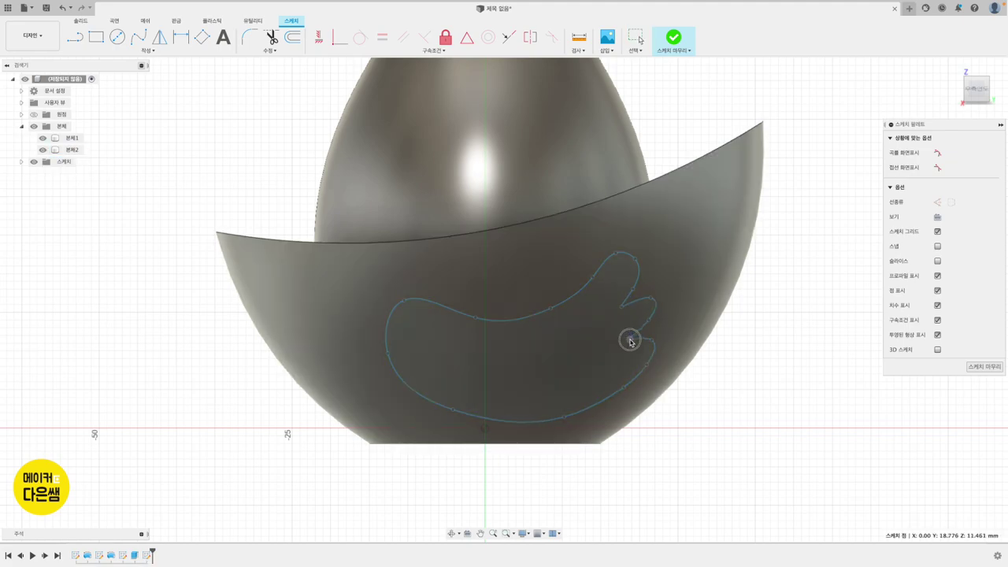
drag(562, 416, 569, 411)
drag(389, 353, 404, 356)
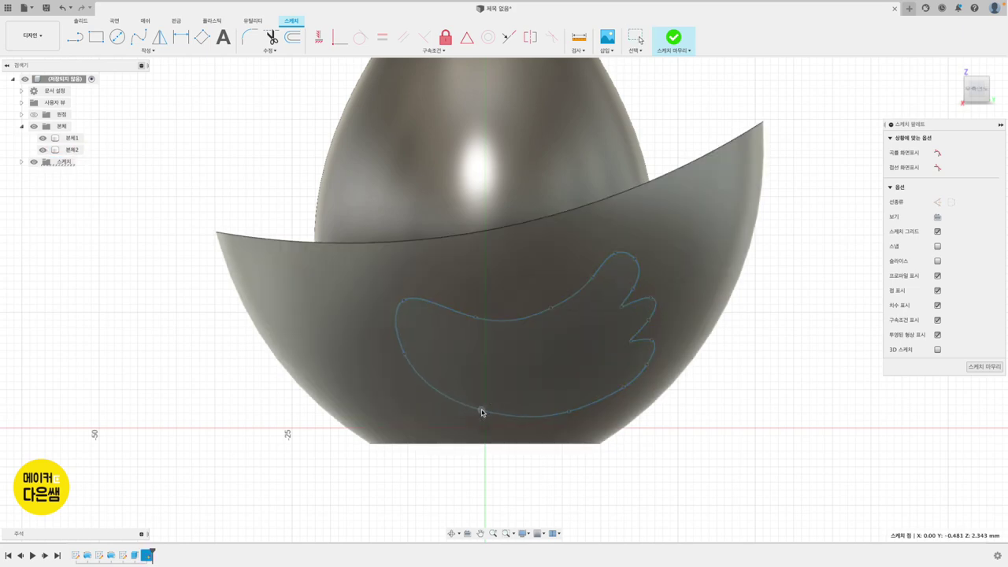
click(477, 316)
drag(551, 310, 548, 303)
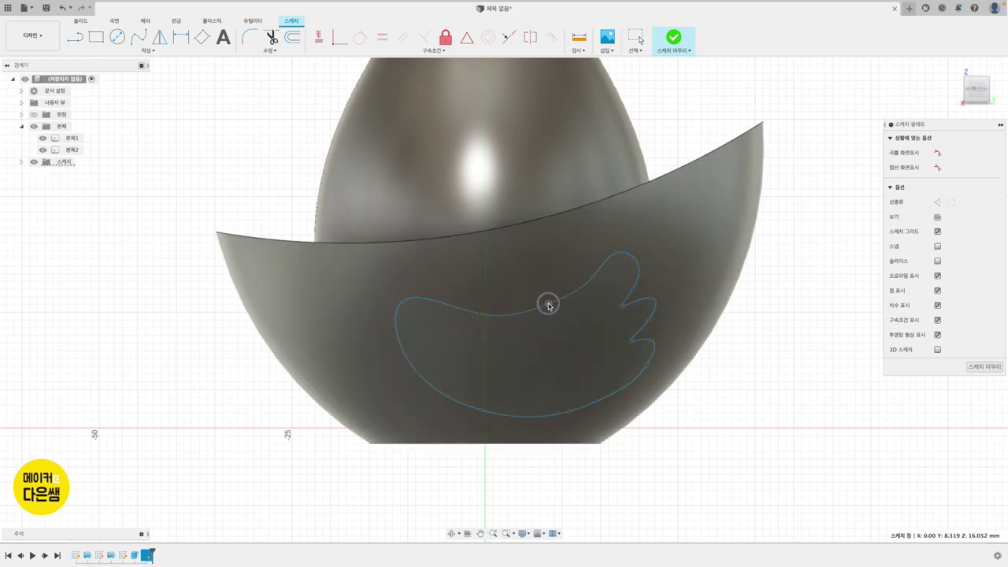
click(588, 281)
click(780, 292)
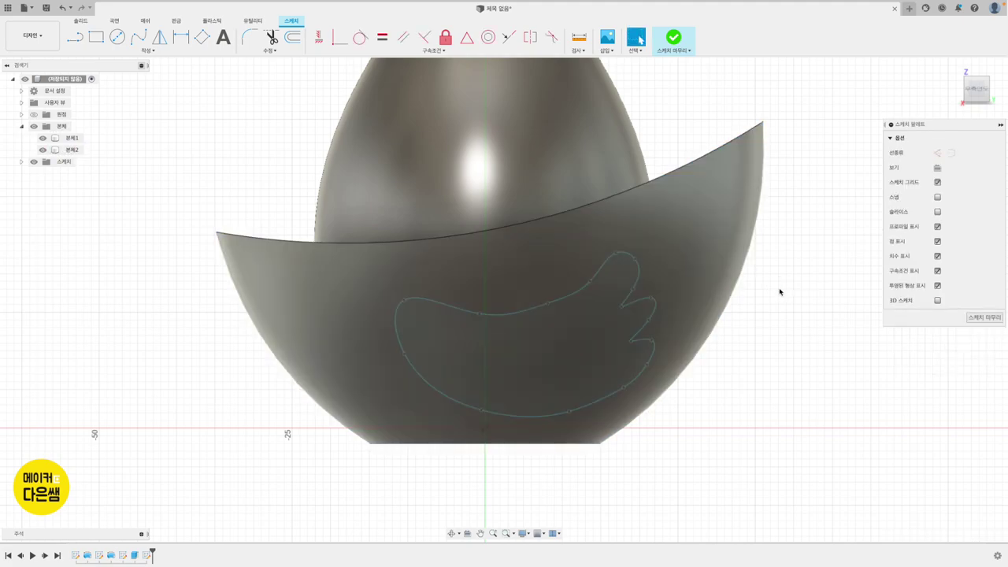
click(673, 38)
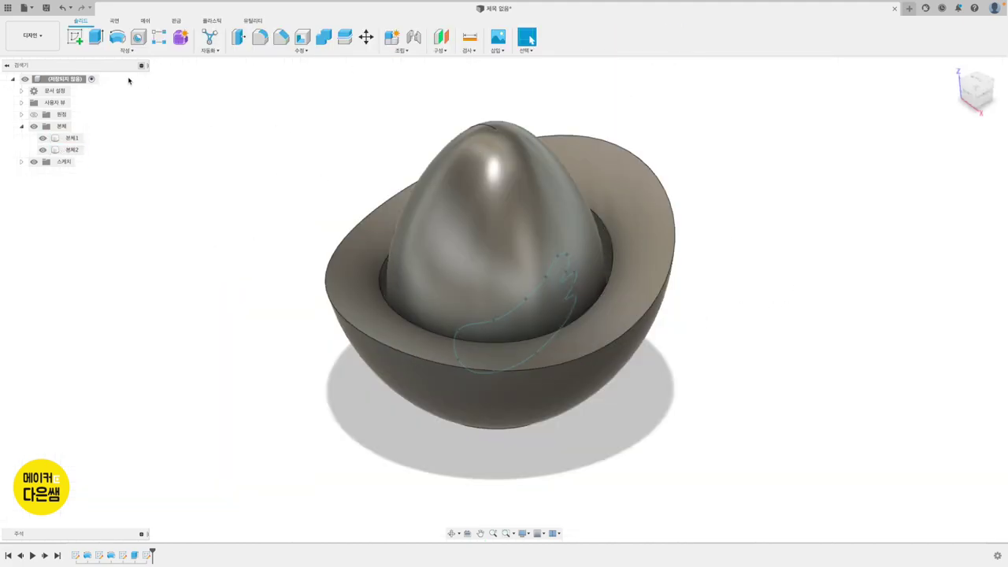
click(98, 39)
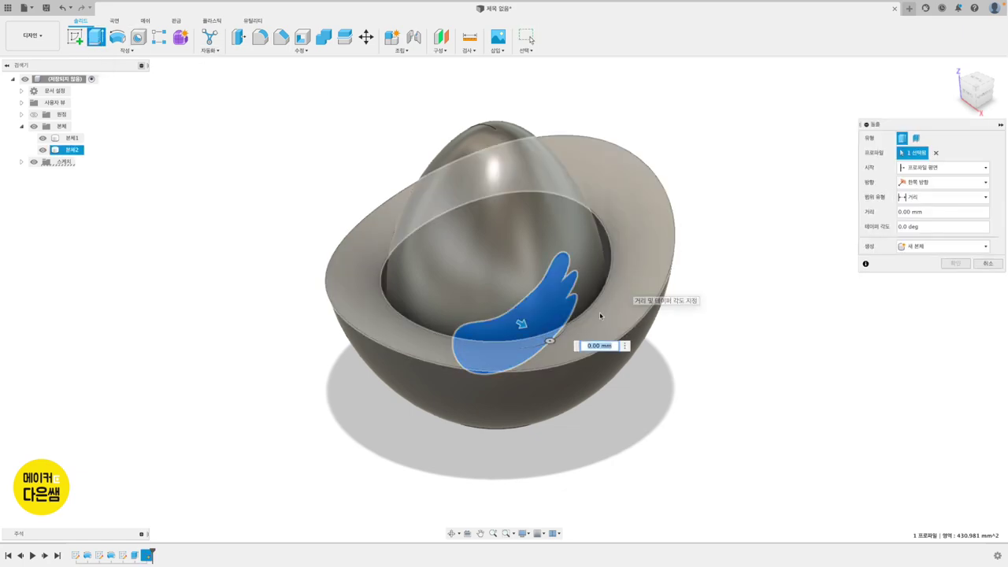
Step: Extrude the wing profile outward as a Join operation
drag(520, 323, 646, 396)
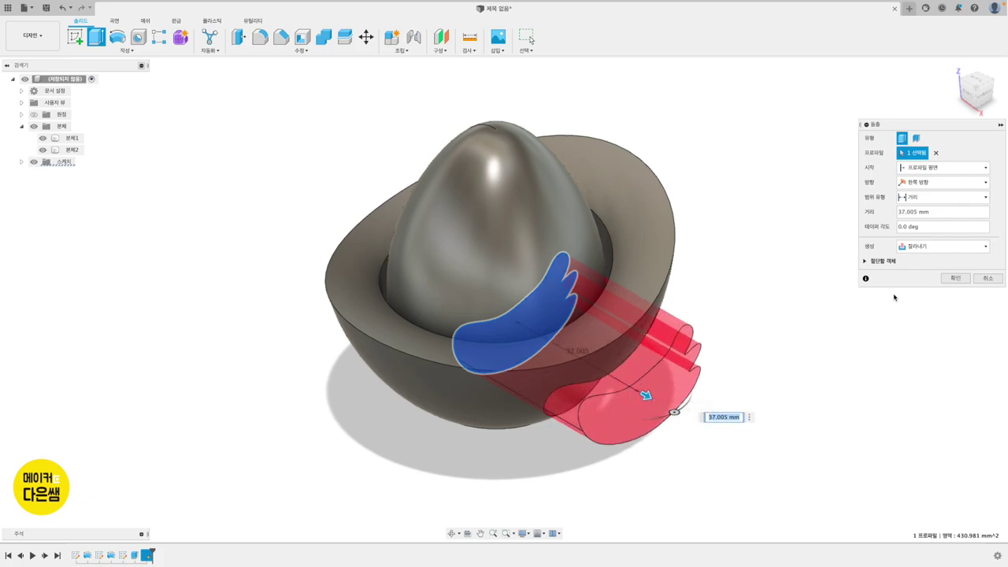
click(921, 246)
click(913, 260)
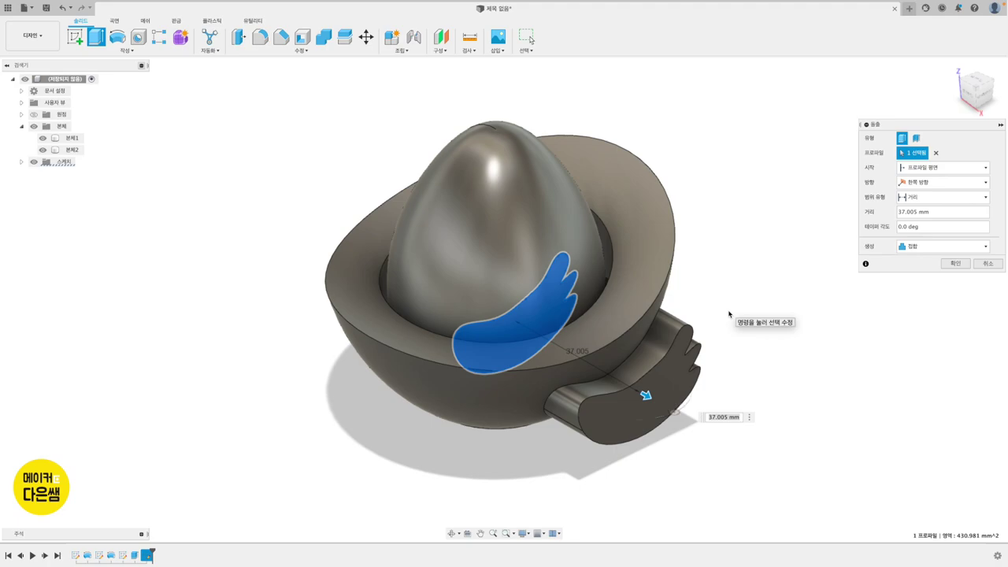
key(F6)
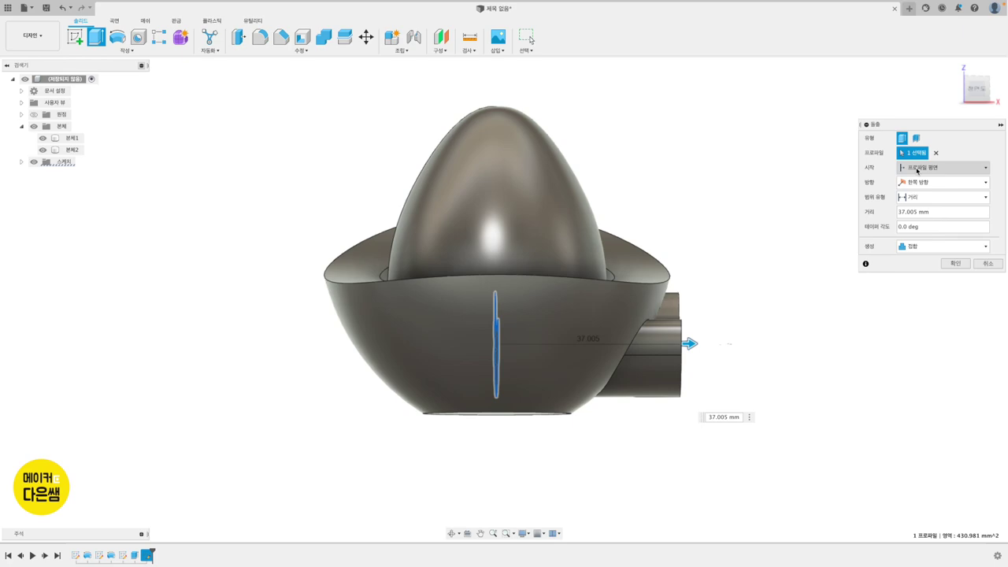
Step: Start the wing extrusion from the cup body's surface and set its distance to 1 mm
click(917, 170)
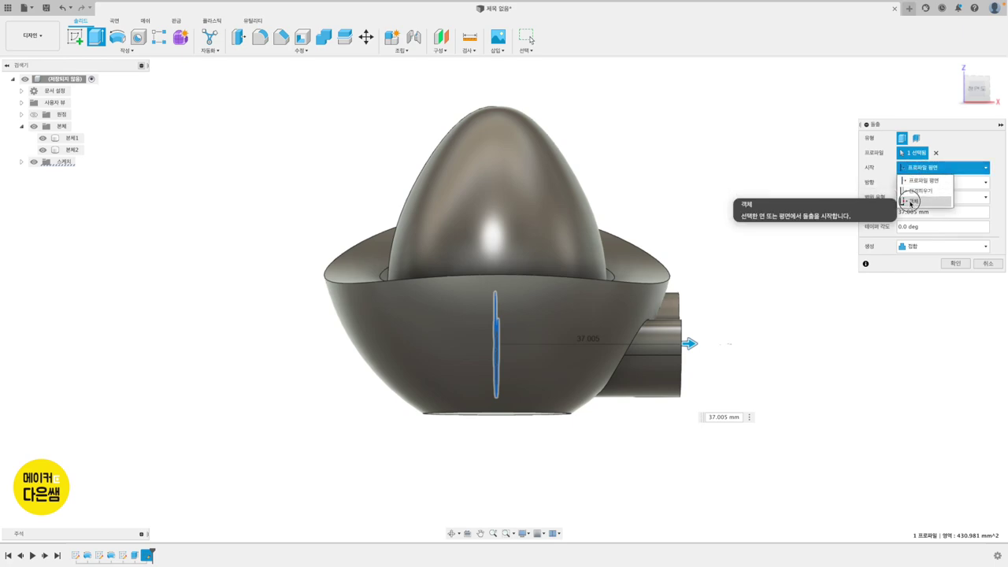
click(910, 203)
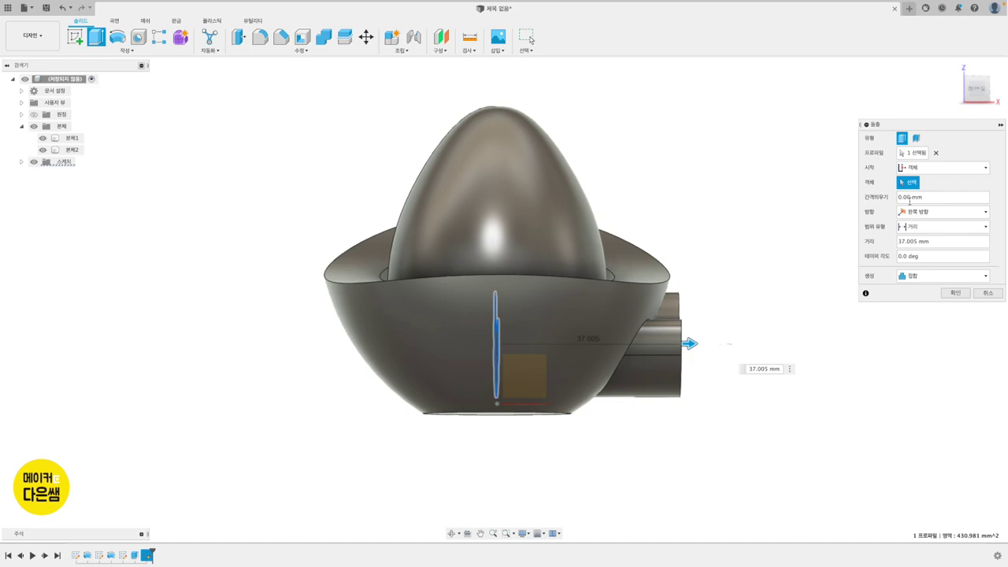
click(616, 301)
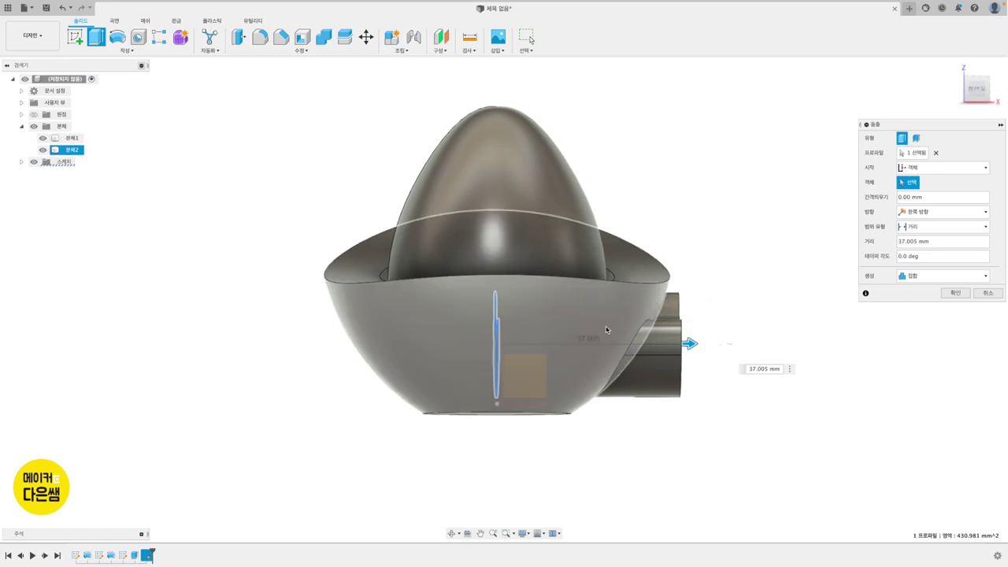
click(606, 329)
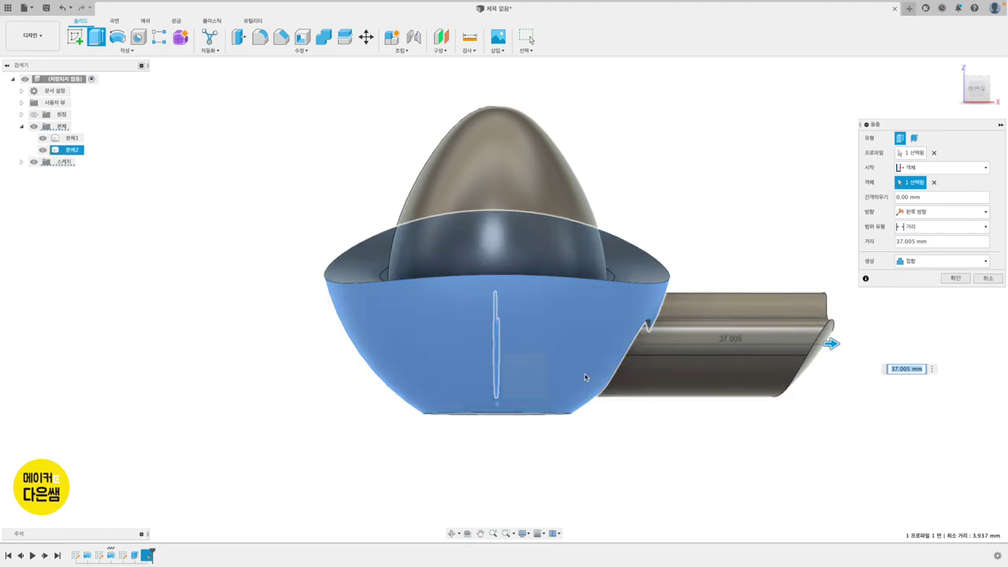
drag(831, 343, 670, 343)
click(899, 244)
double_click(948, 242)
text(1)
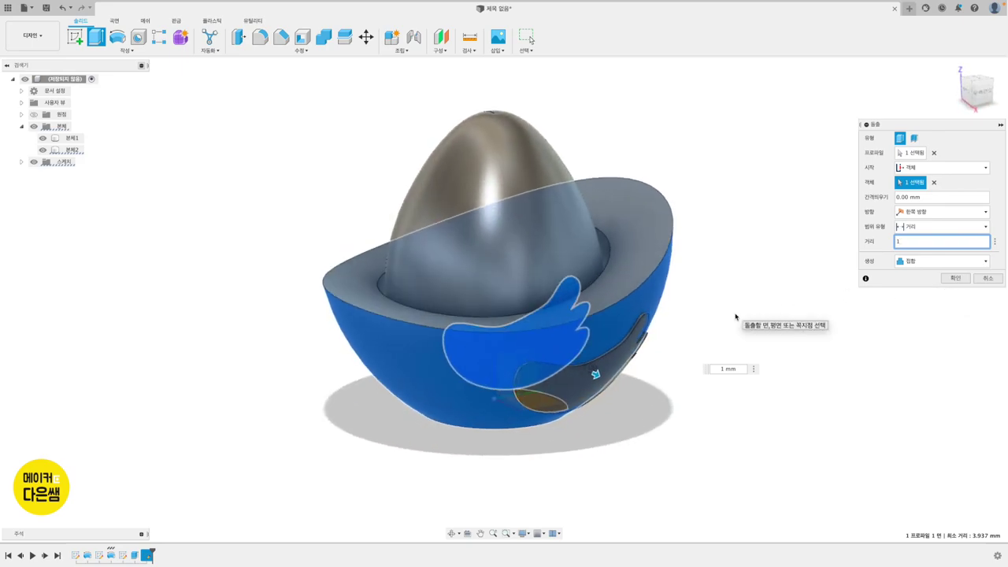
click(953, 278)
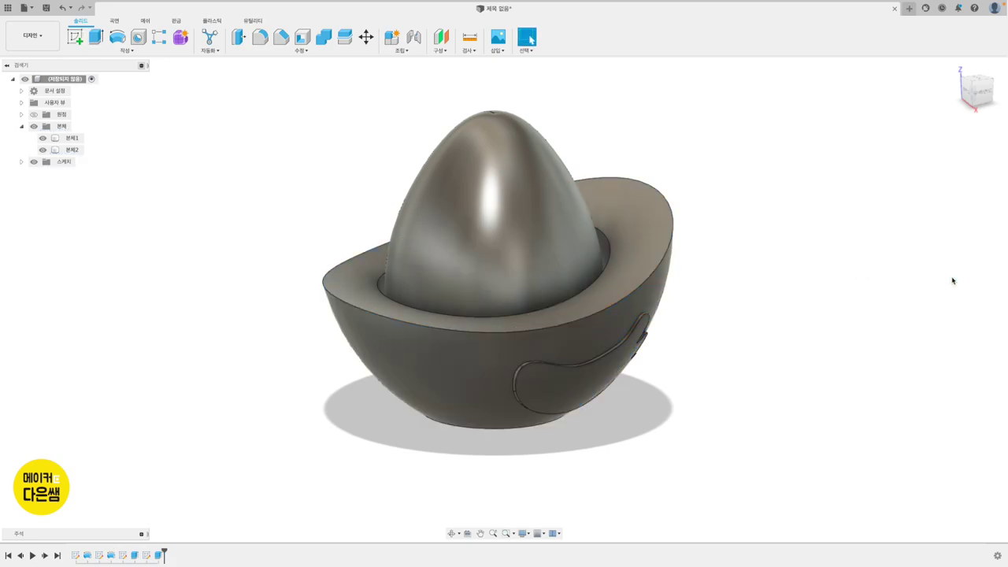
Step: Show Sketch4 and extrude the second wing profile outward
click(21, 162)
click(43, 210)
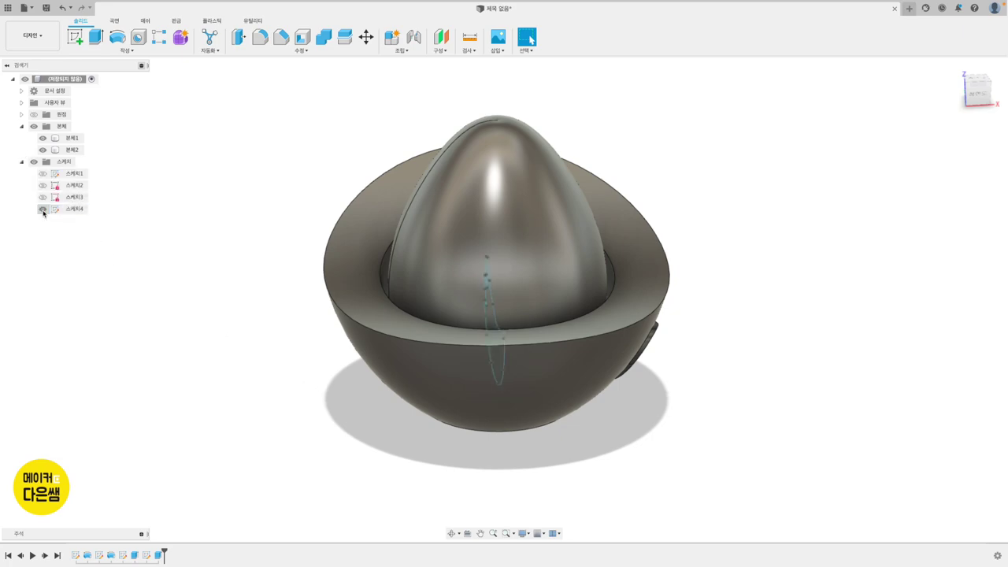
click(96, 37)
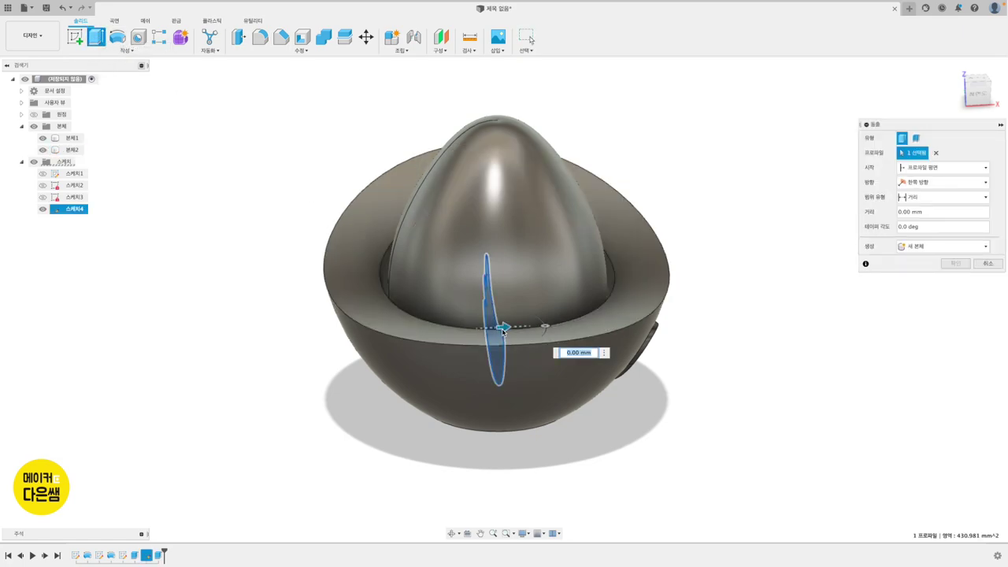
drag(503, 331, 326, 335)
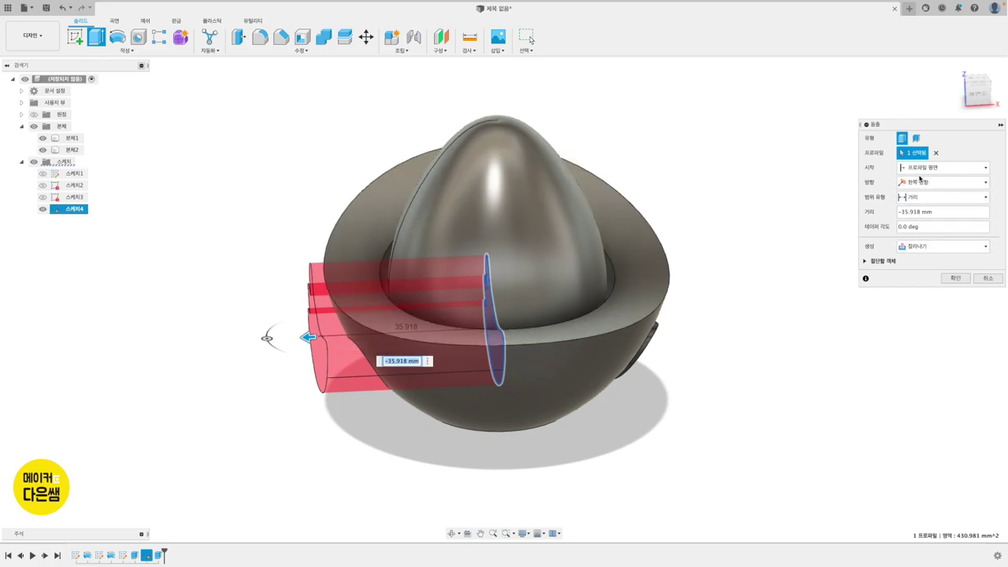
Step: Make the second wing a 1 mm Join extrusion starting from the cup body
click(914, 168)
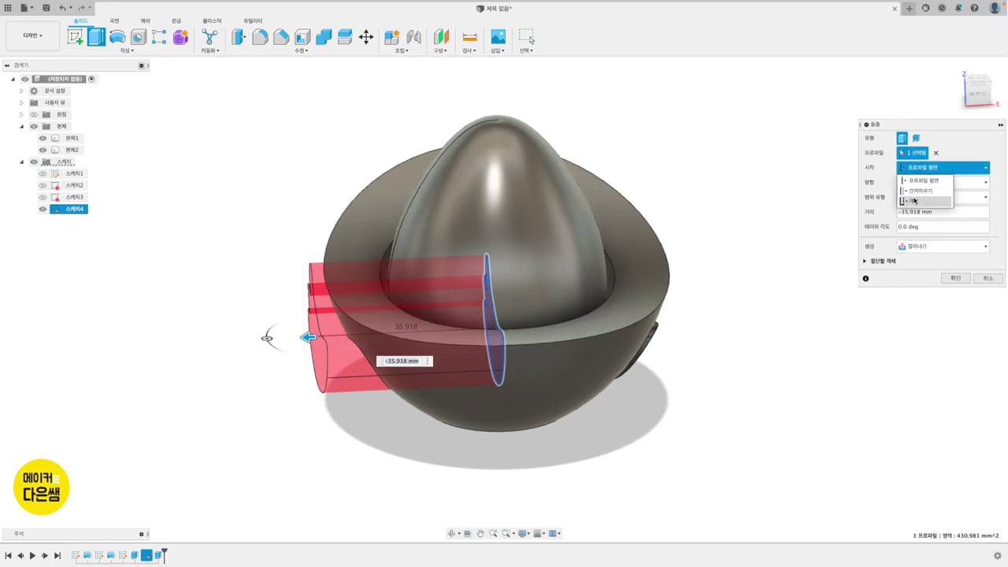
click(913, 199)
shift+middle_drag(412, 434, 415, 434)
click(933, 276)
click(912, 288)
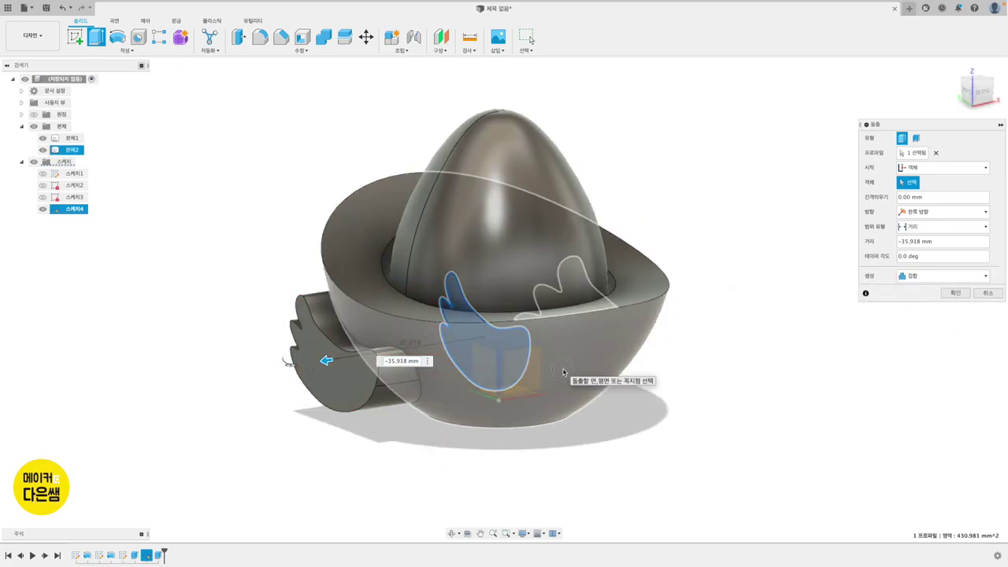
click(562, 373)
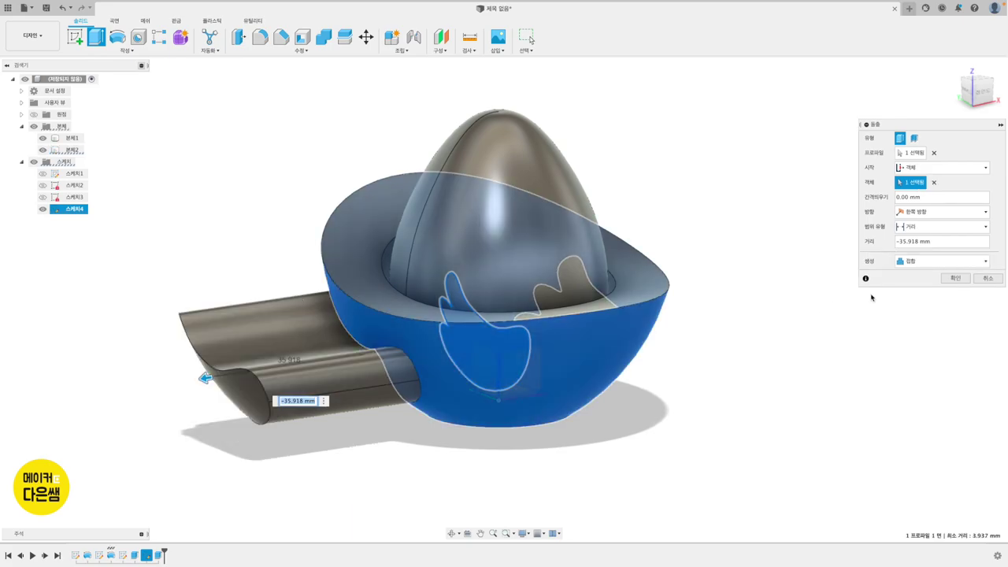
click(876, 238)
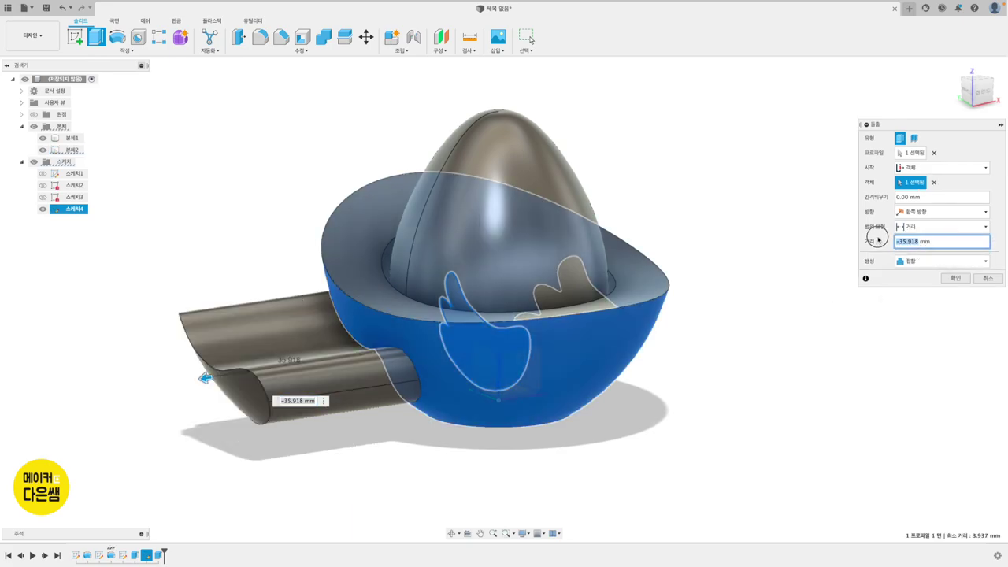
text(-1)
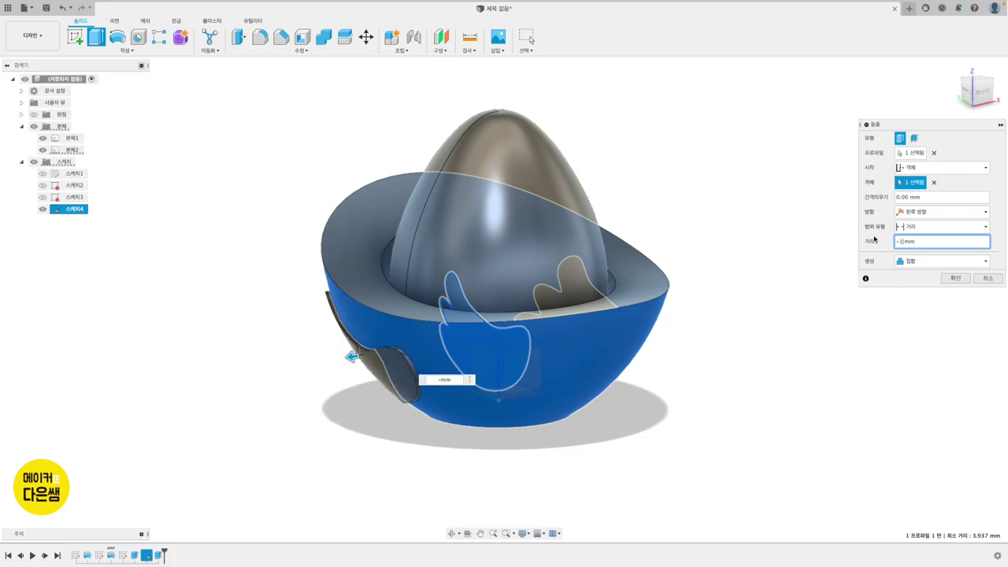
click(958, 280)
Step: Hide the wing sketch in the Browser
click(42, 210)
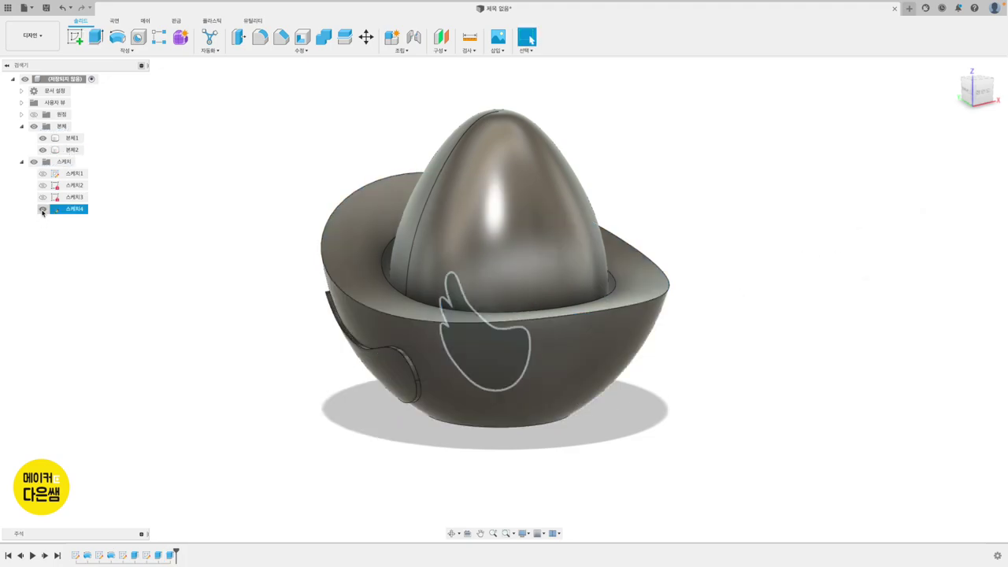
click(43, 209)
click(333, 288)
Step: Fillet the cup's outer and inner rim edges with a 2 mm radius
shift+middle_drag(333, 288, 333, 288)
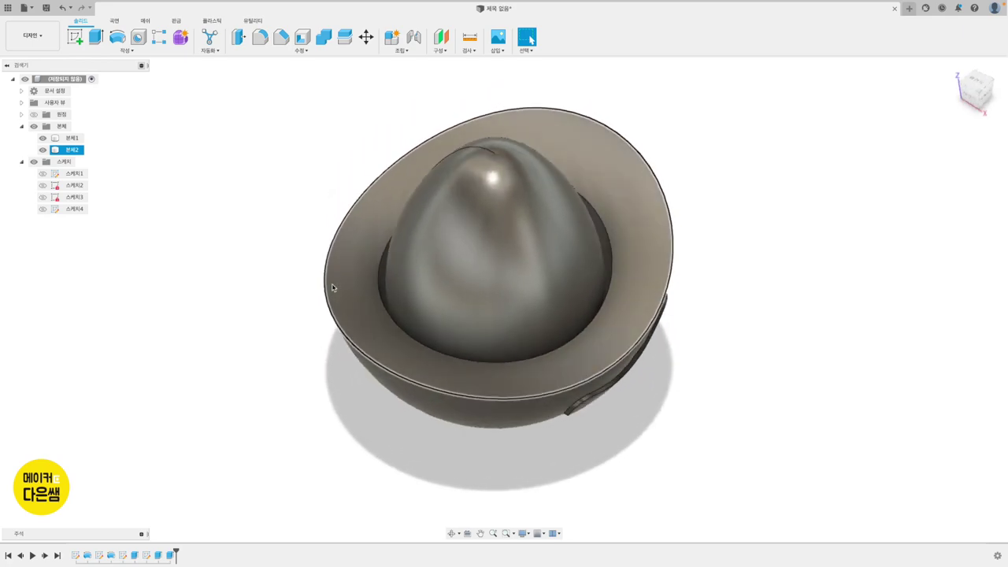
click(788, 254)
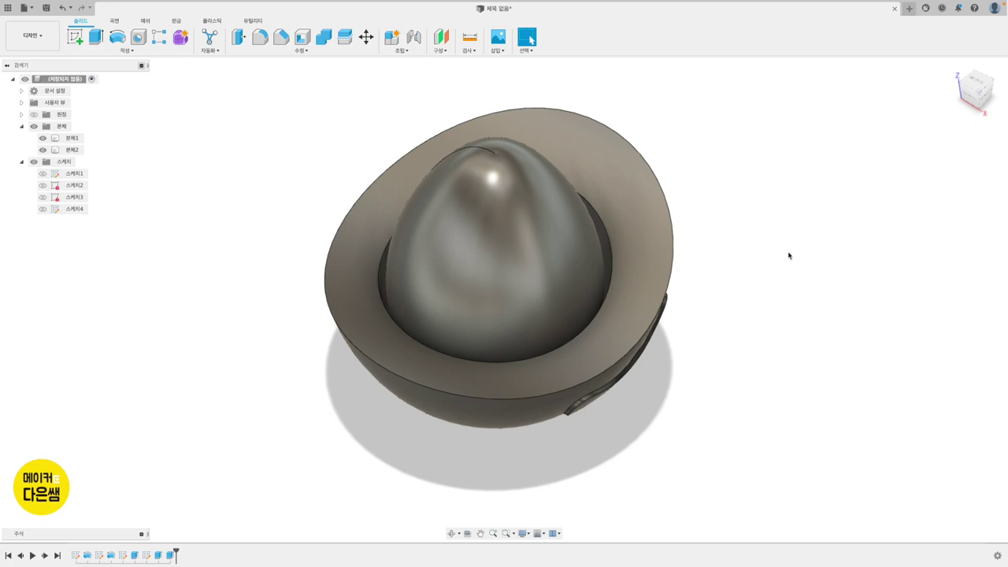
click(260, 37)
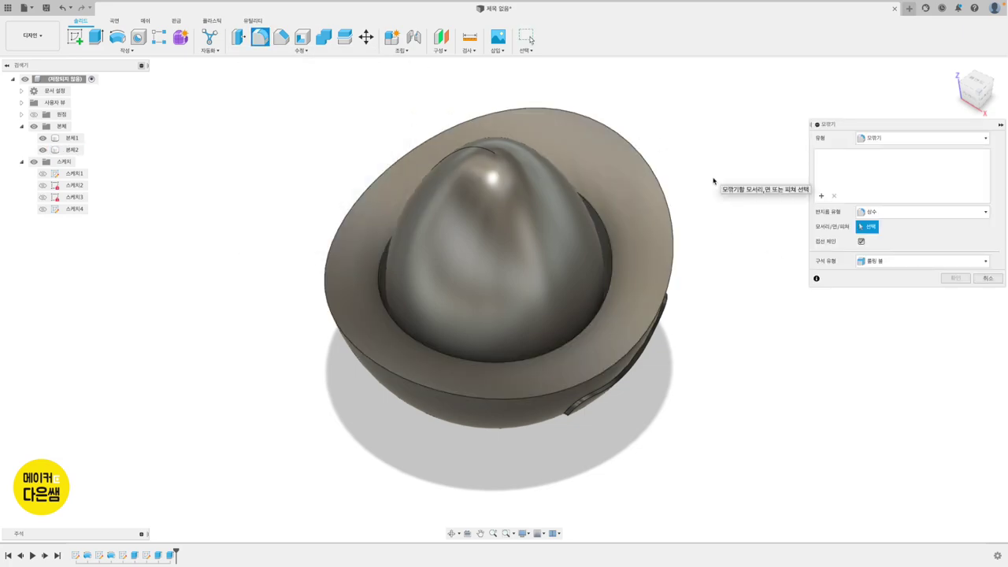
click(669, 207)
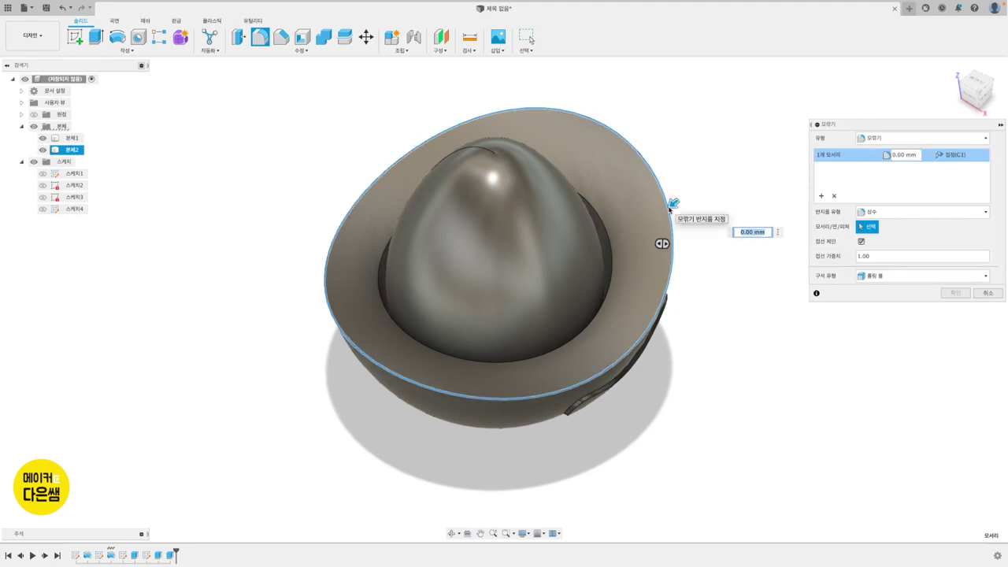
click(607, 259)
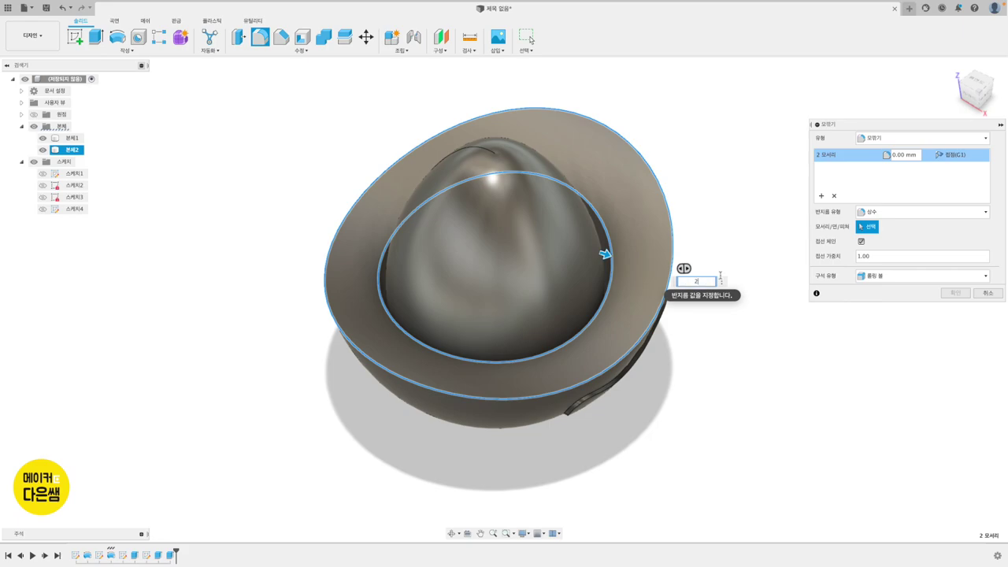
key(Return)
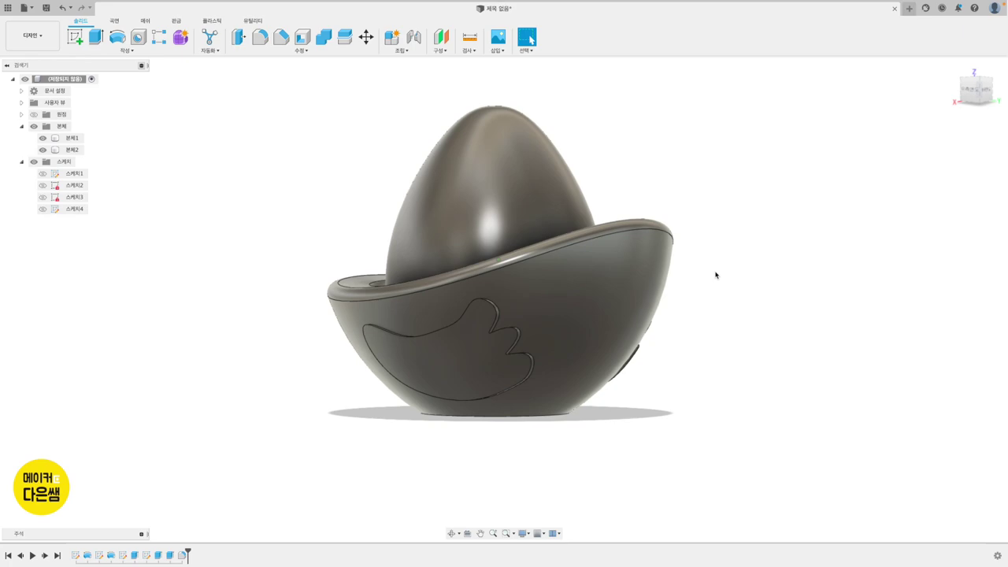
click(499, 348)
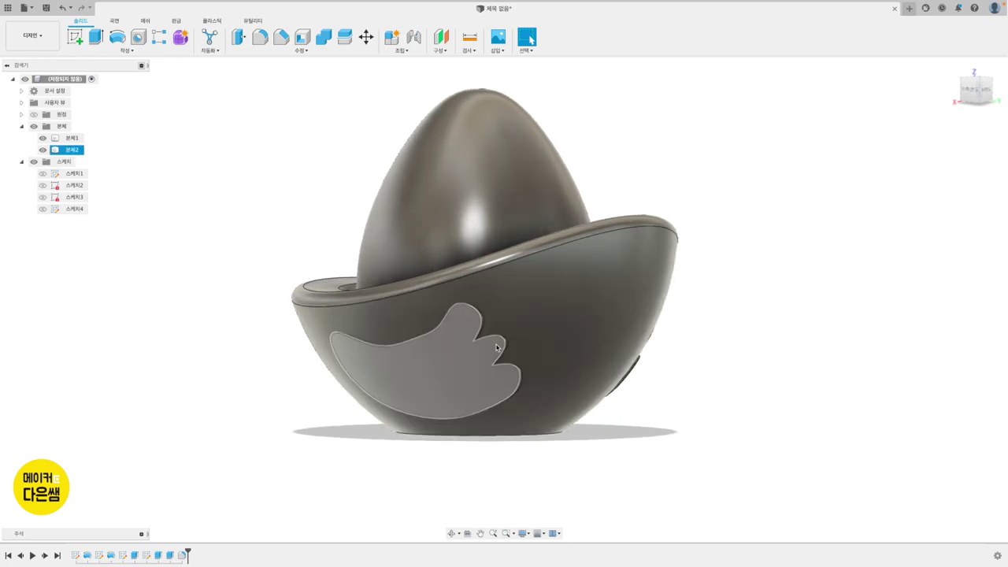
Step: Fillet the first wing's outline edge, trying 0.5 mm before settling on 0.3 mm
click(260, 37)
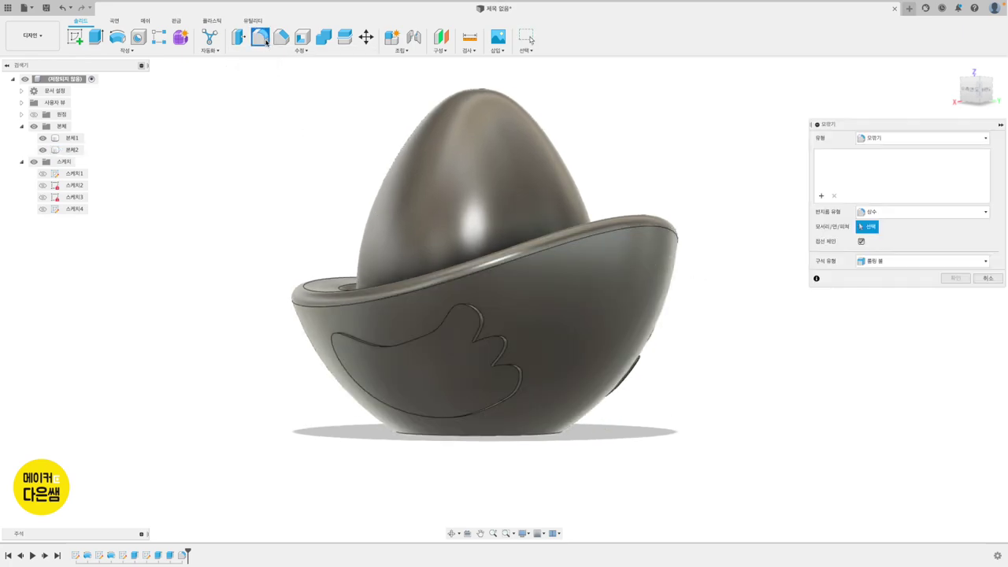
click(480, 318)
text(0.5)
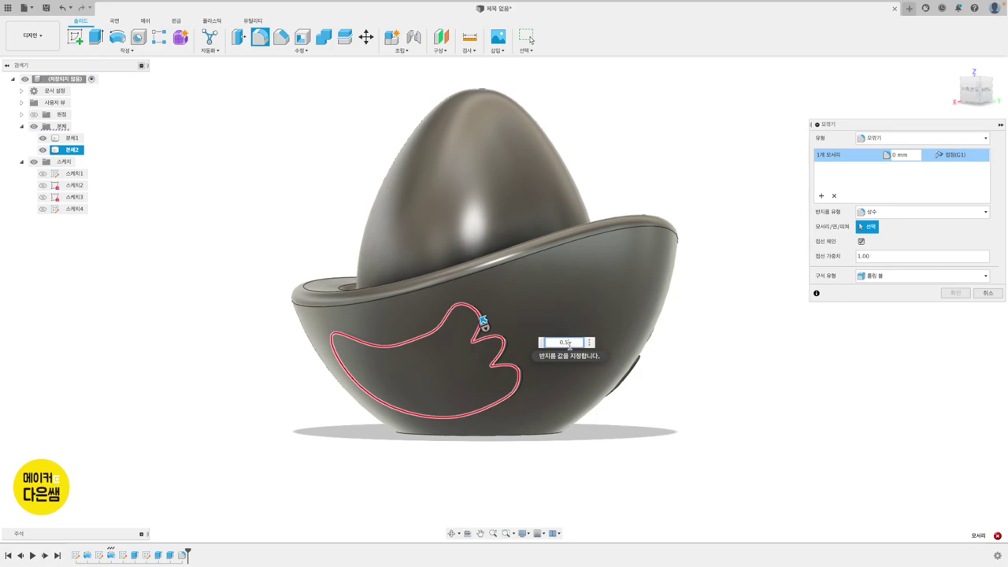
text(0.3)
key(Return)
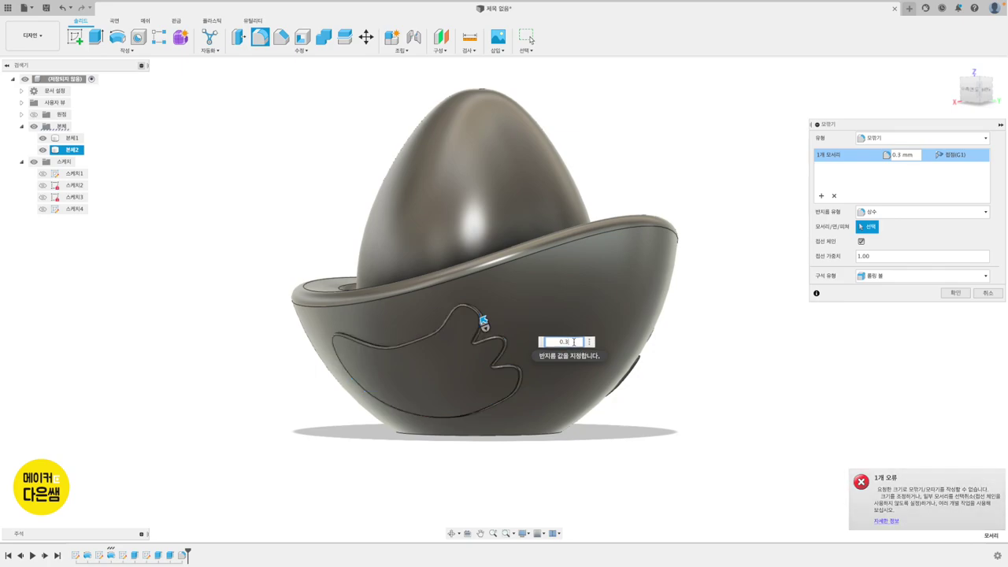
key(Return)
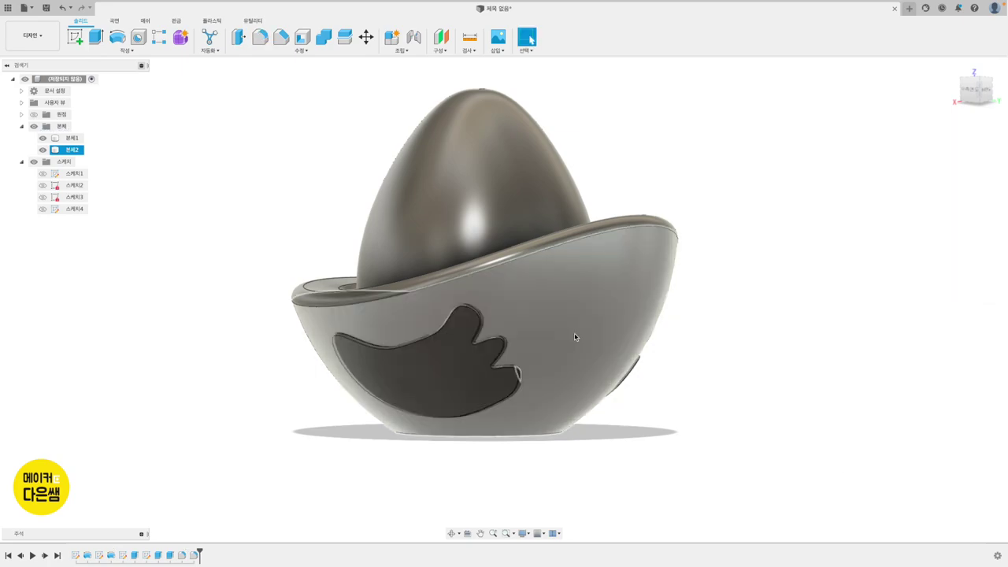
shift+middle_drag(570, 341, 574, 336)
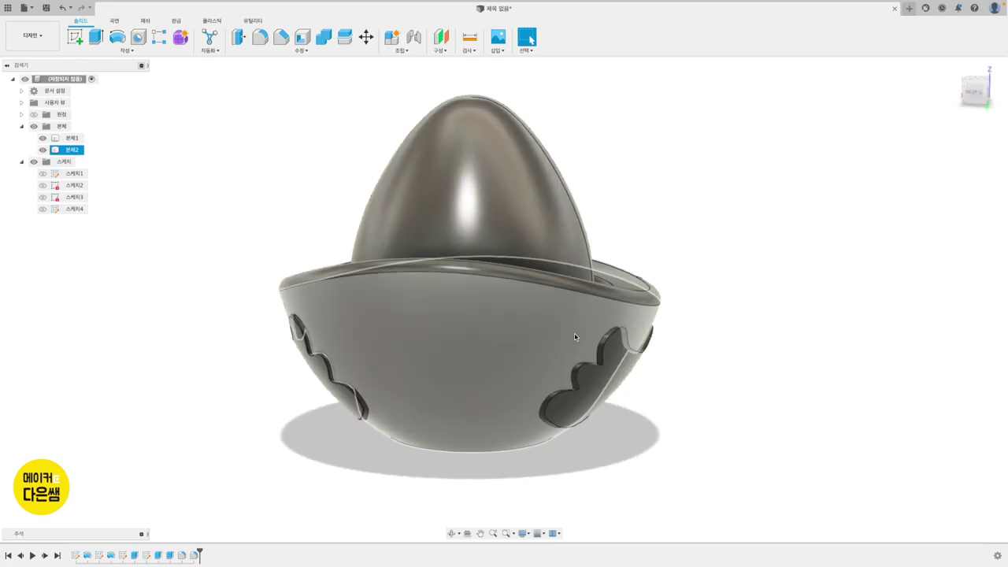
Step: Round the second wing's outline edge with a 0.3 mm fillet and view the cup from above
click(301, 136)
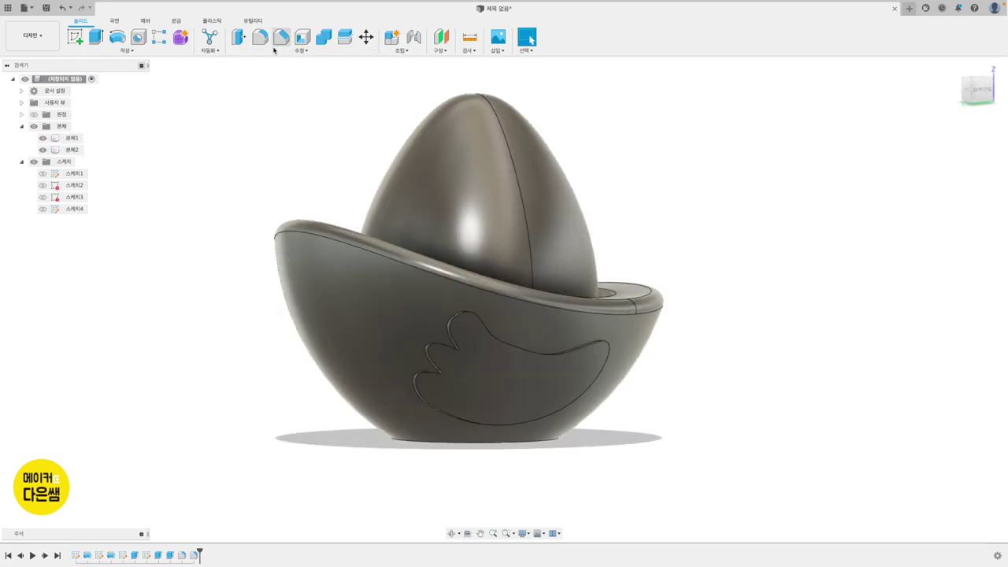
click(392, 425)
click(259, 37)
click(478, 319)
text(0.3)
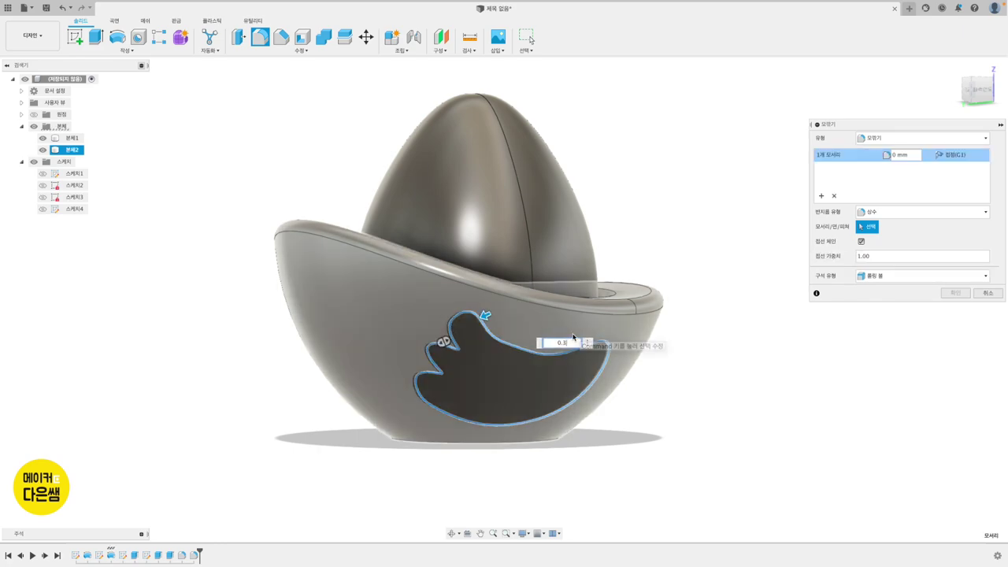
key(Return)
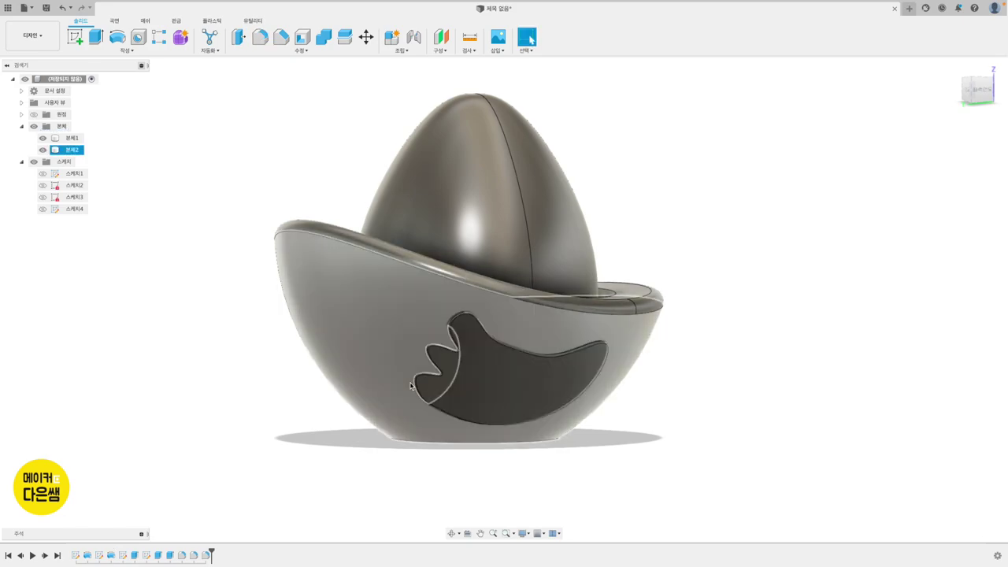
shift+middle_drag(384, 360, 384, 360)
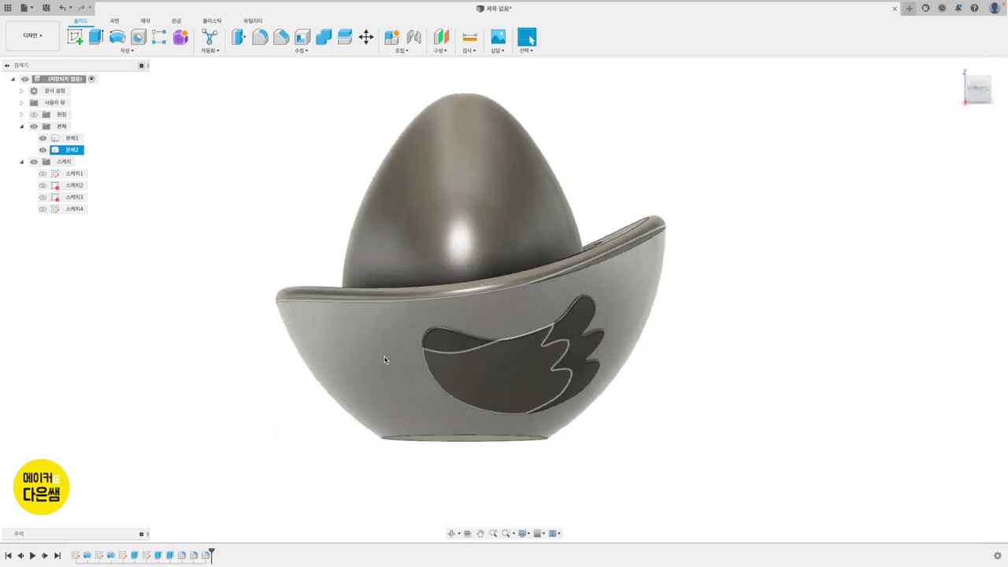
shift+middle_drag(385, 360, 384, 360)
click(758, 358)
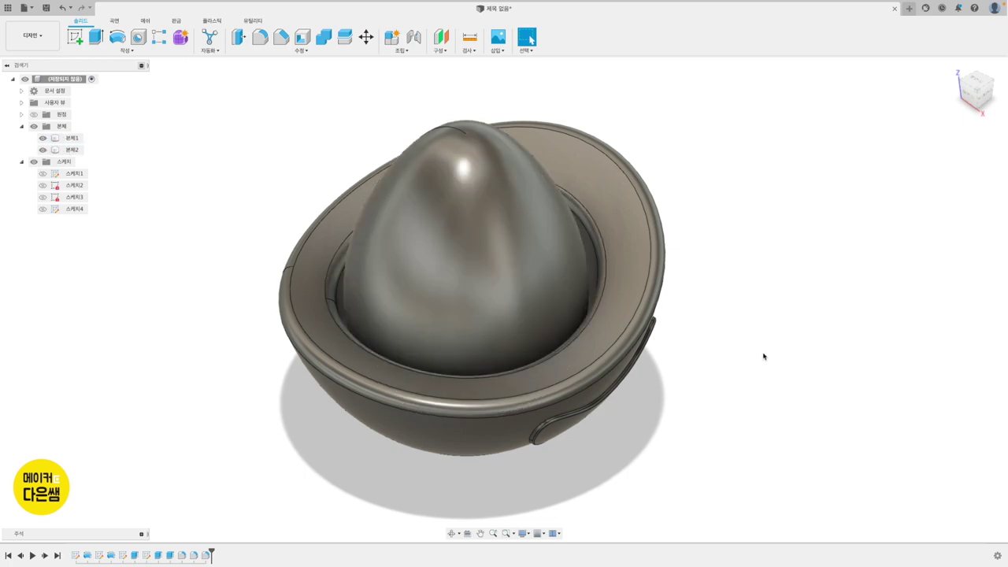
Step: Inspect the finished model from underneath and home view, toggling the egg body's visibility
shift+middle_drag(758, 358, 758, 358)
key(F6)
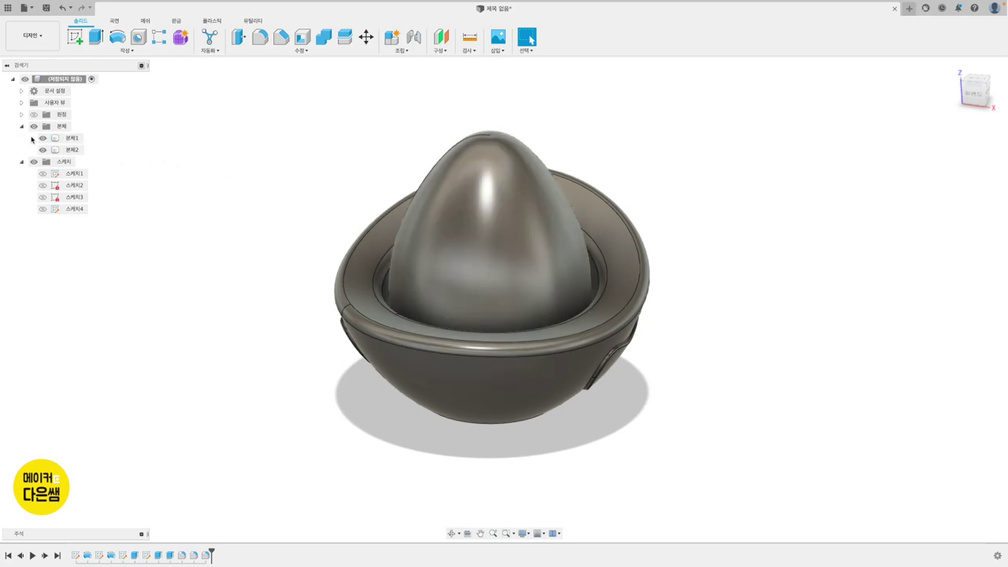
click(43, 139)
click(42, 139)
click(43, 138)
click(43, 138)
click(42, 139)
click(43, 139)
Step: Choose Save As Mesh for the cup body (Body2) from the Browser
click(81, 150)
click(81, 151)
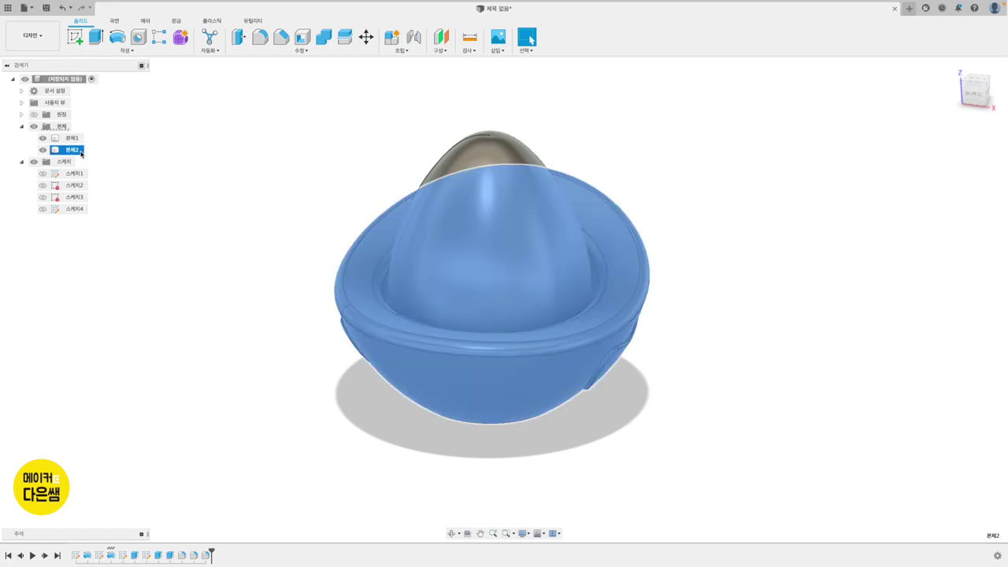
key(Escape)
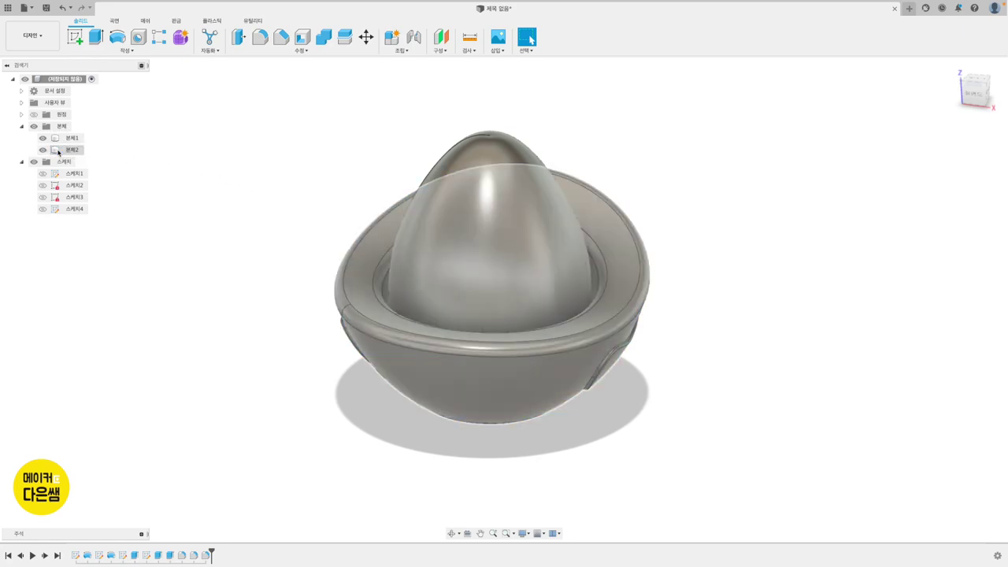
right_click(58, 152)
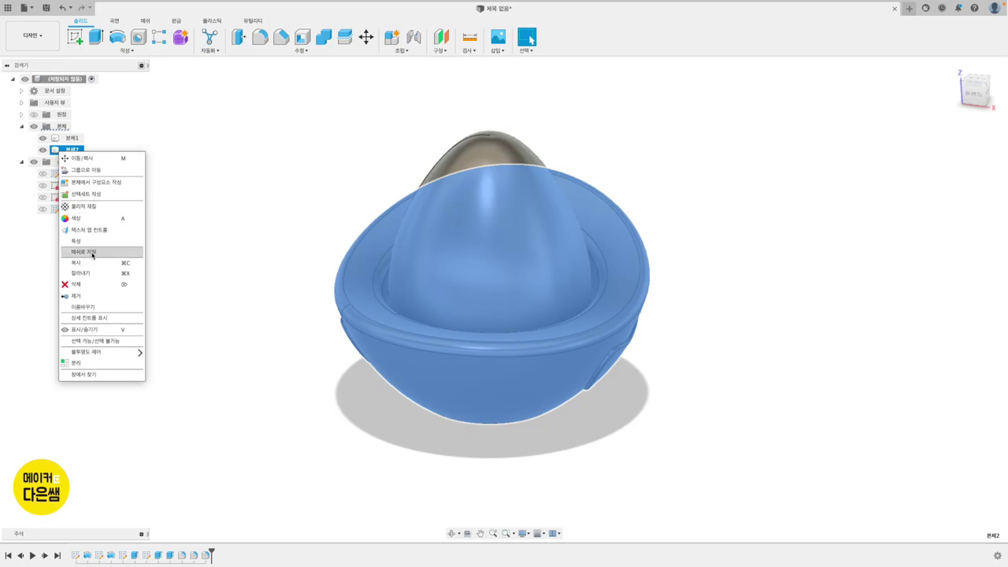
click(92, 253)
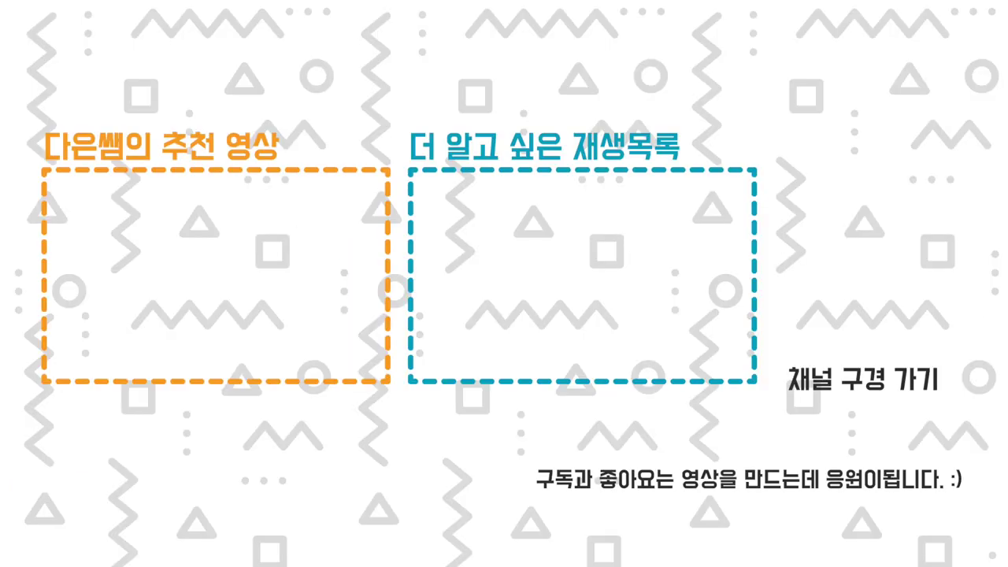